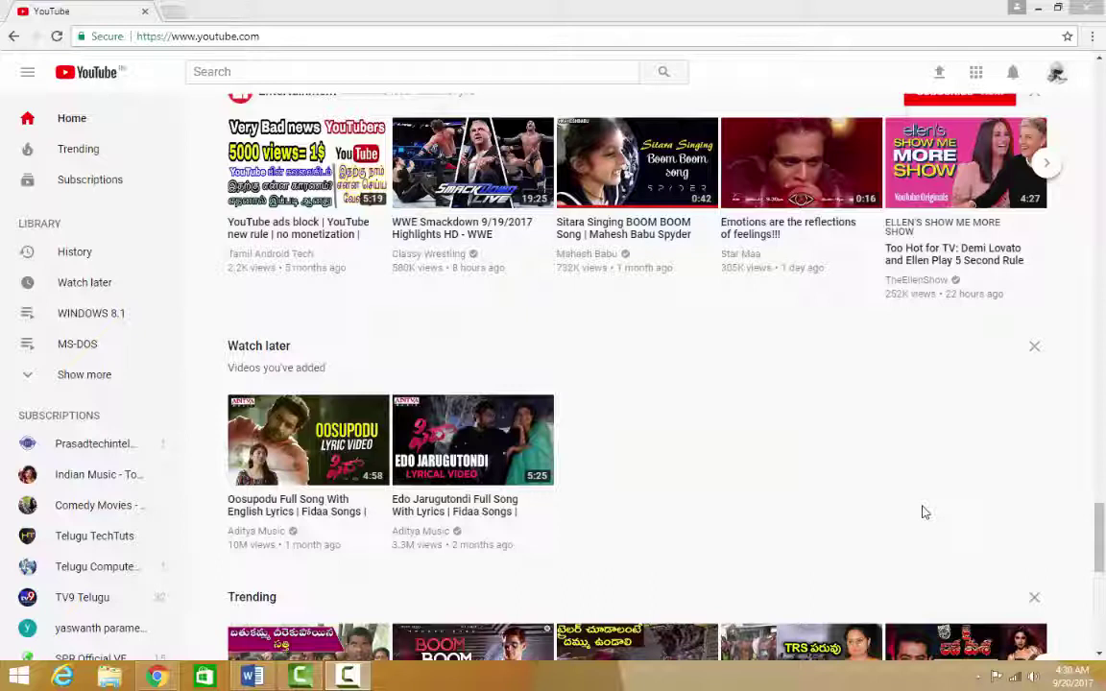
Step: Enter the query 'NICETECH VIDYA TELUGU COMPUTER TUTORIALS' in the YouTube search box
left_click(266, 70)
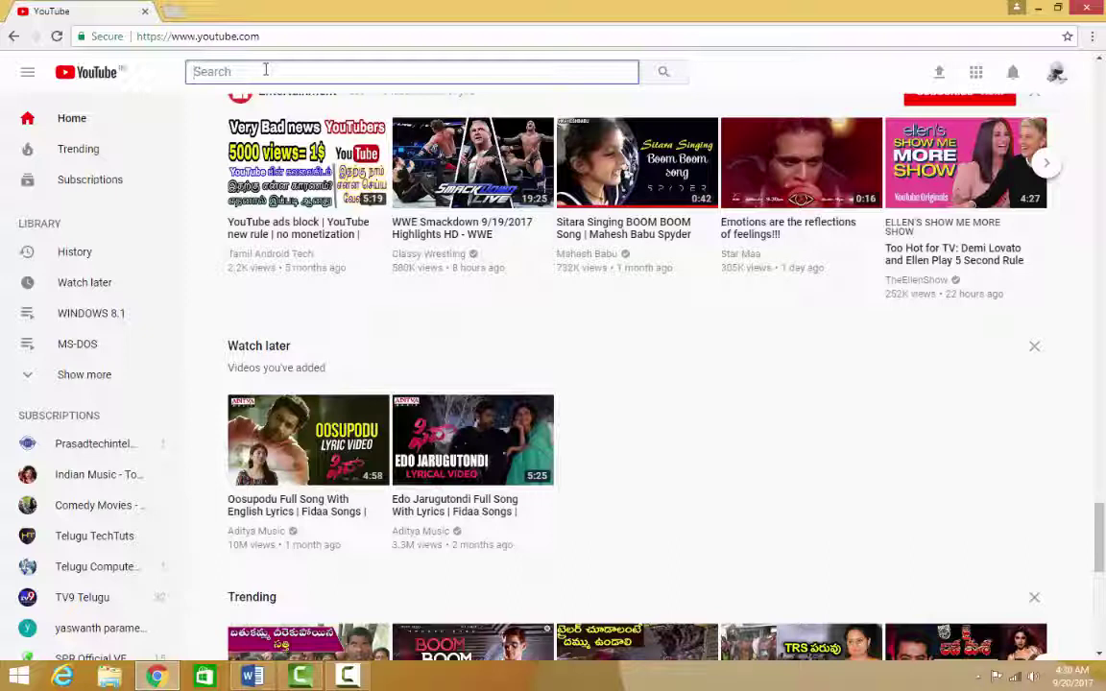
type("N")
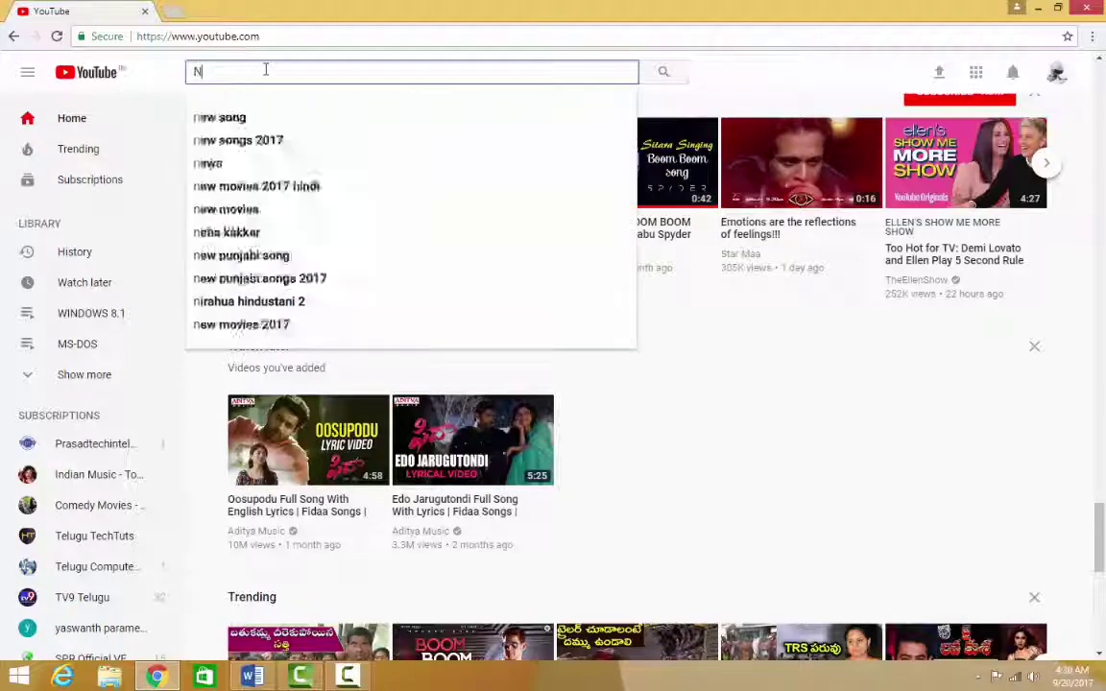
type("ICETE")
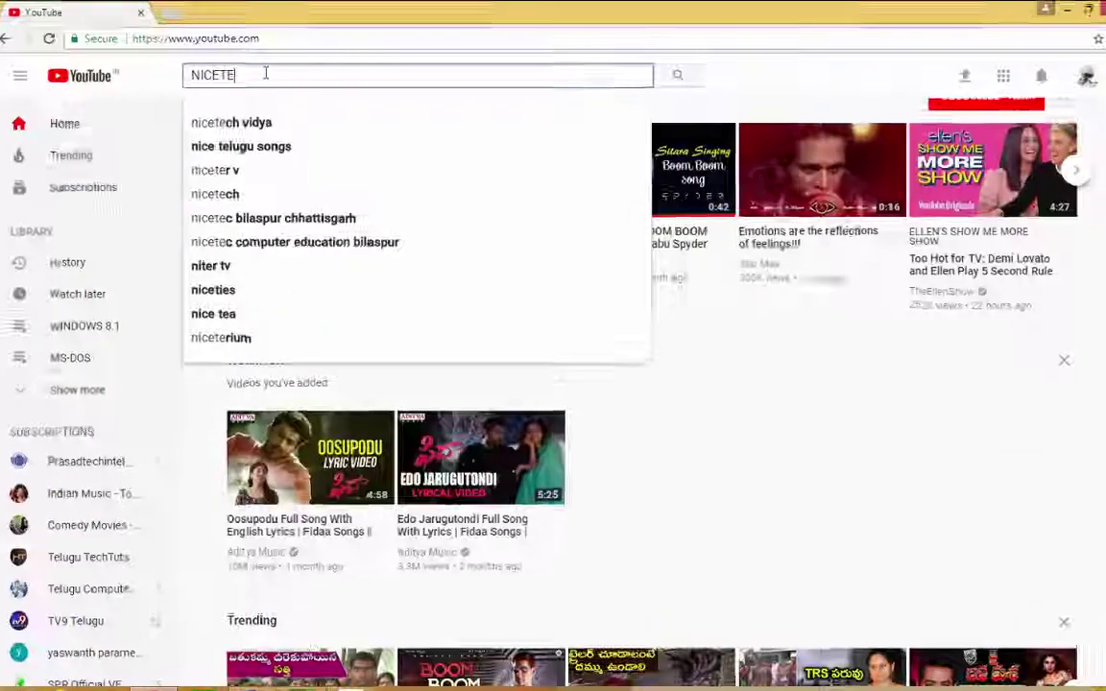
type("C")
type("H ")
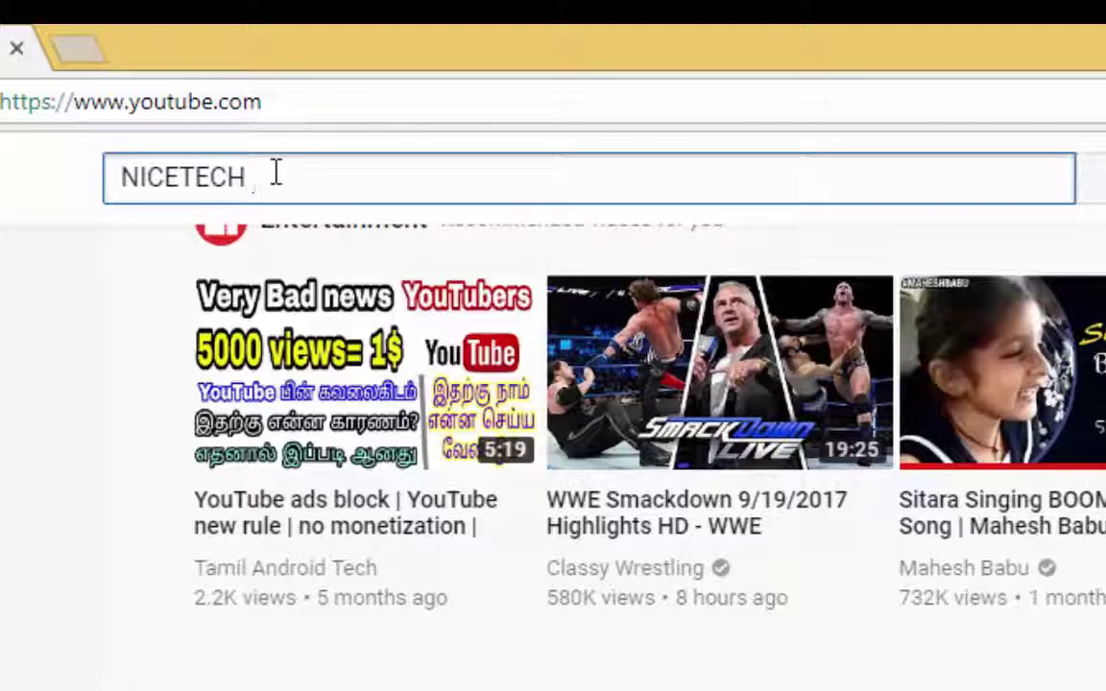
type("VIDYA")
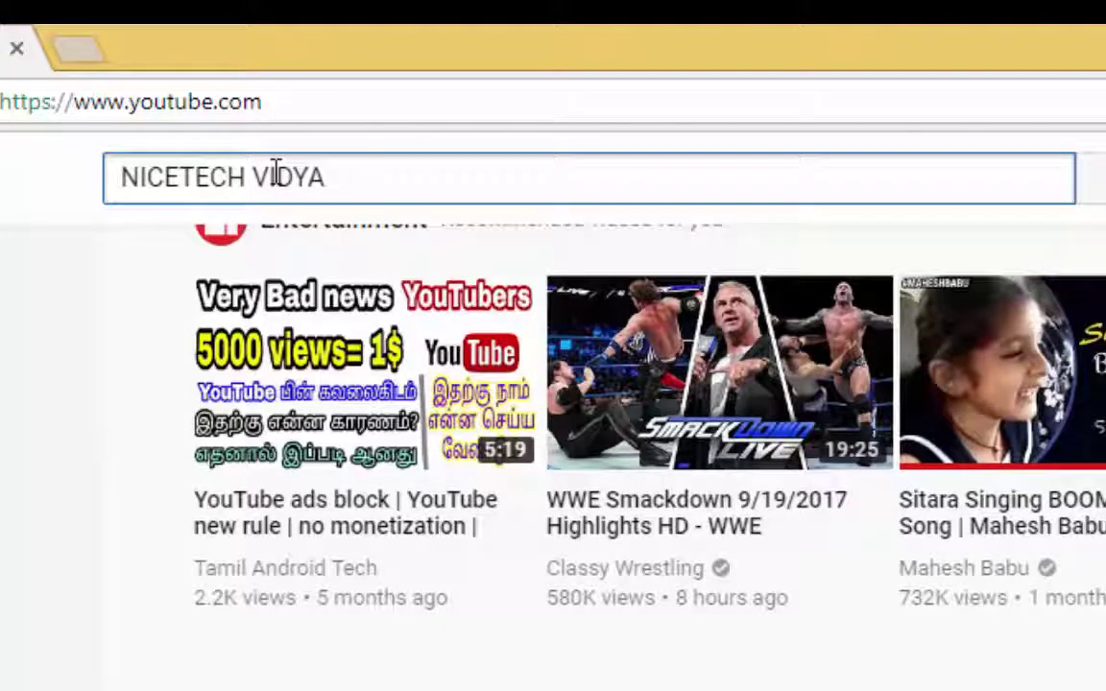
type(" TELUGU.C")
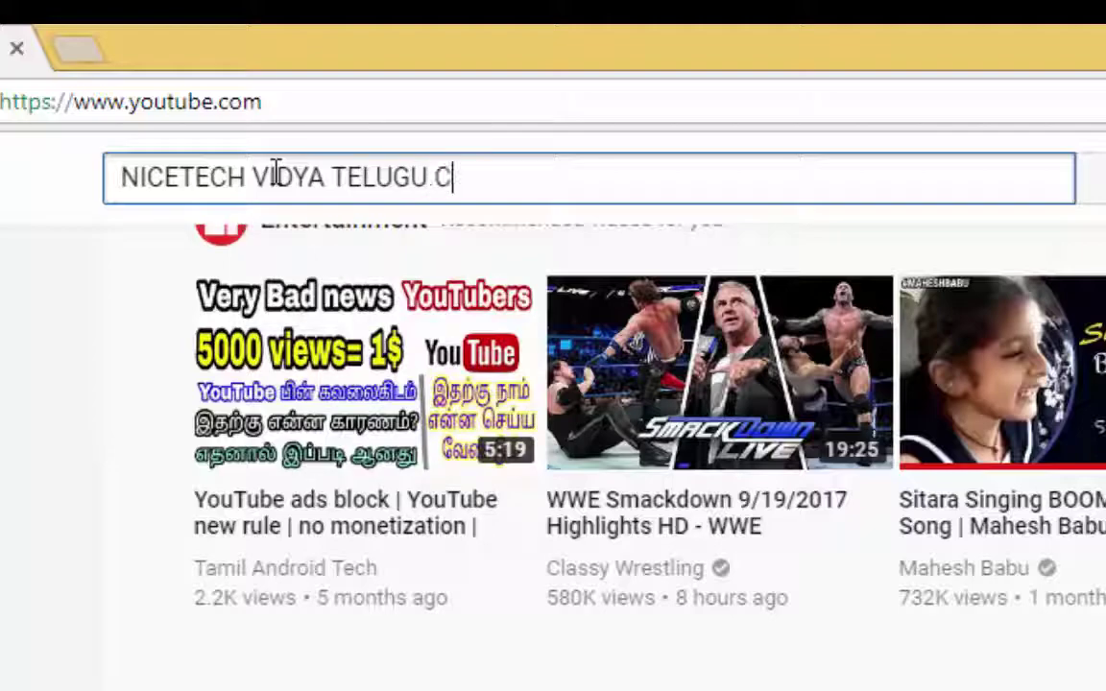
key("BackSpace")
key("BackSpace")
type(" COMPUTER TU")
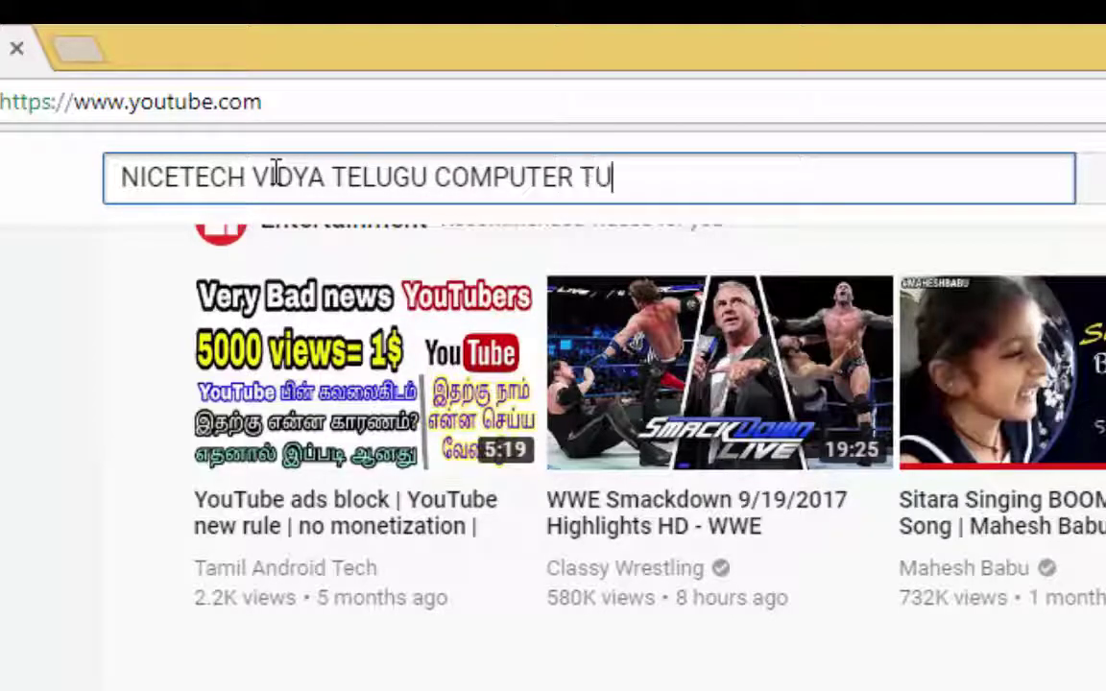
type("TORIALS")
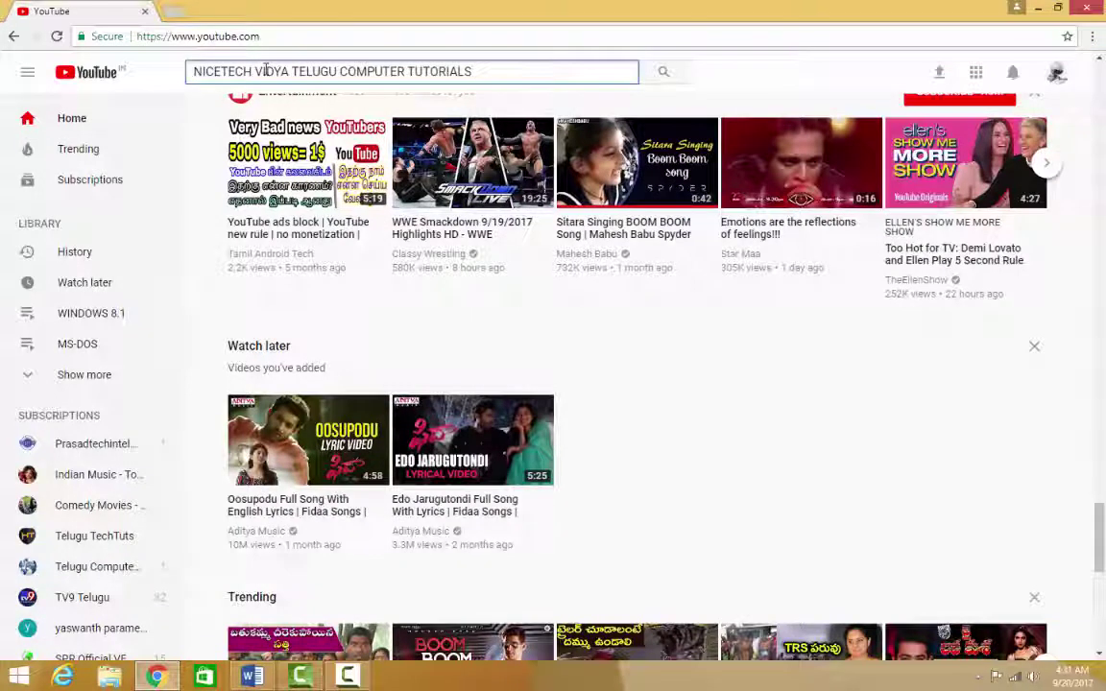
Step: Run the search, open the NICETECHVIDYA channel, browse its Videos and Playlists, then return Home
key("Return")
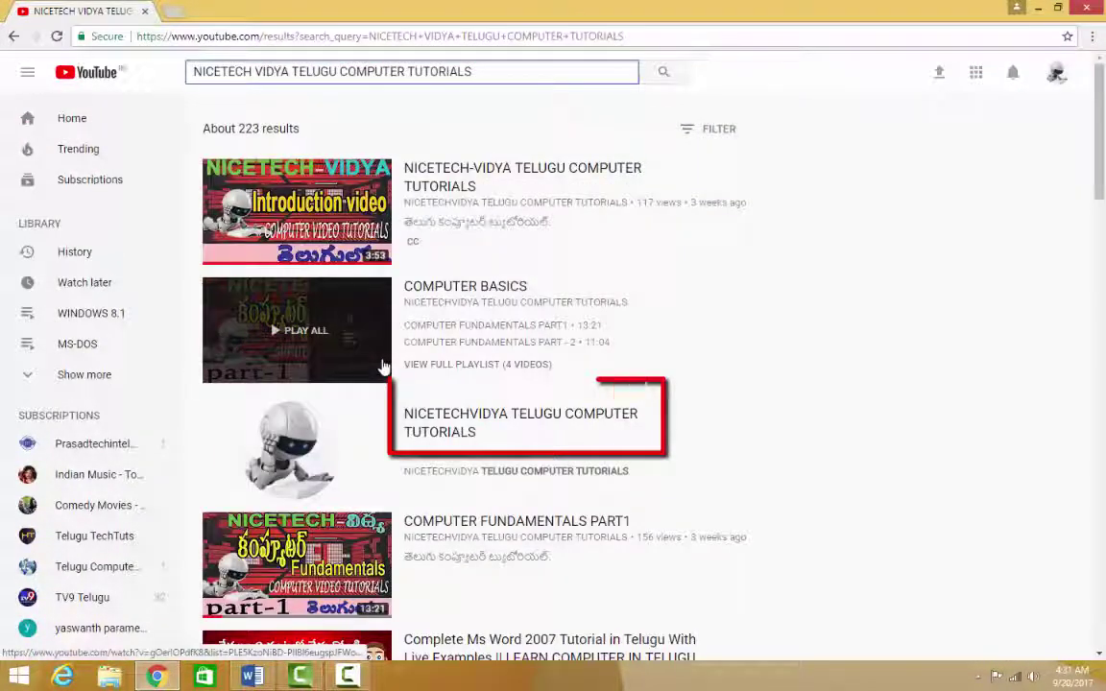
left_click(433, 422)
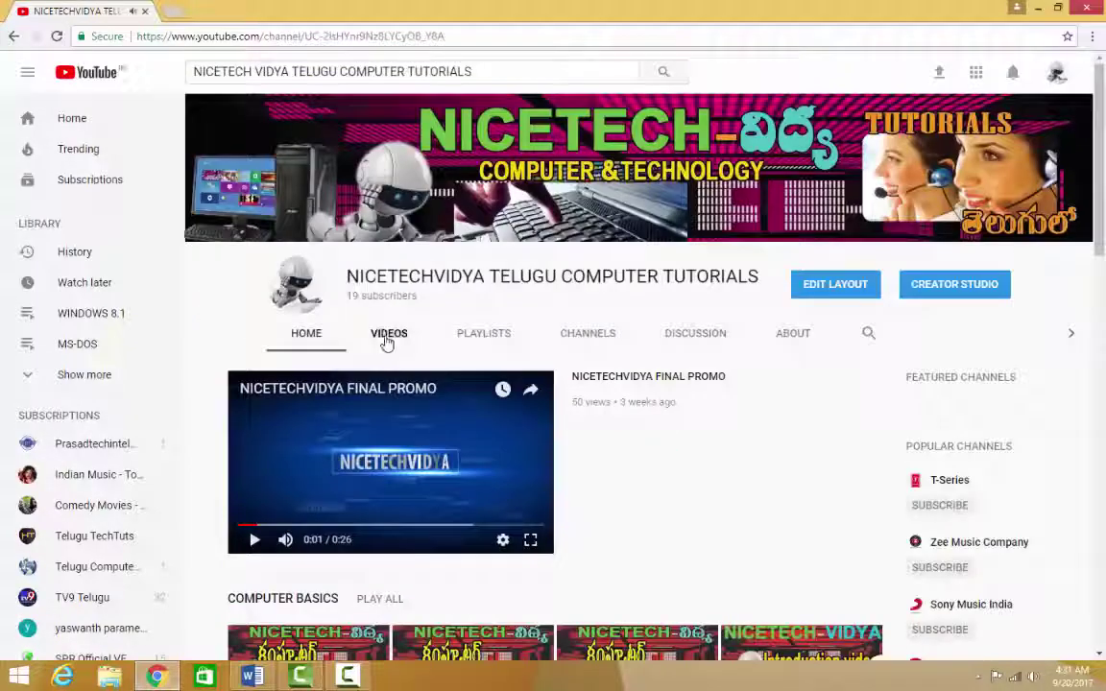
left_click(387, 336)
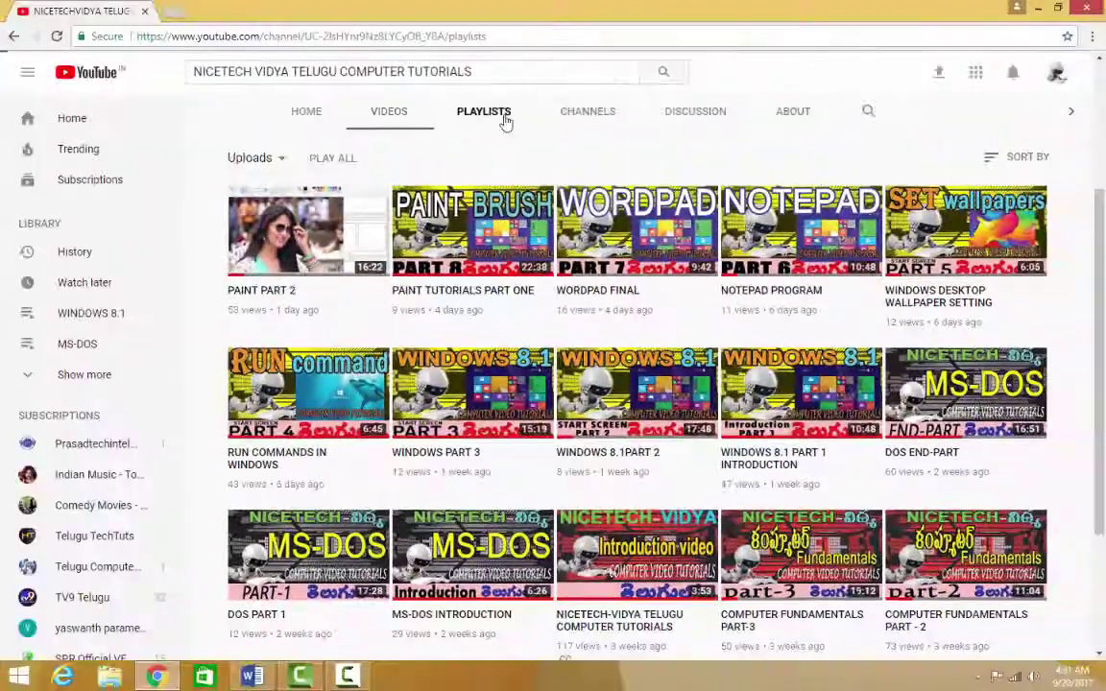
left_click(504, 115)
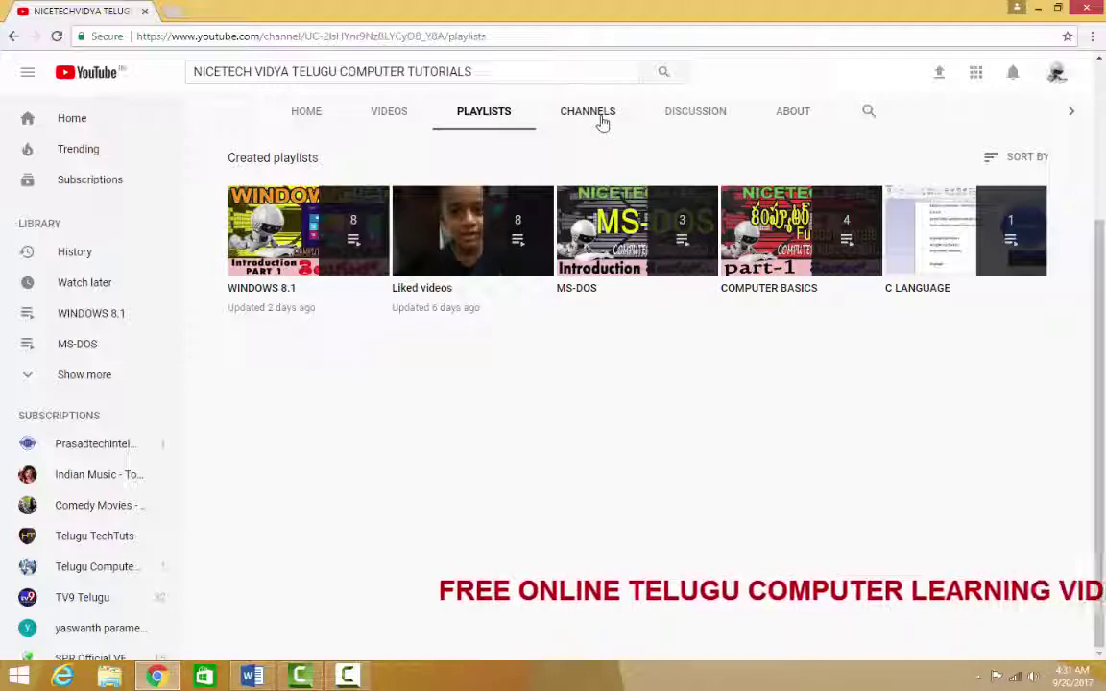
left_click(403, 112)
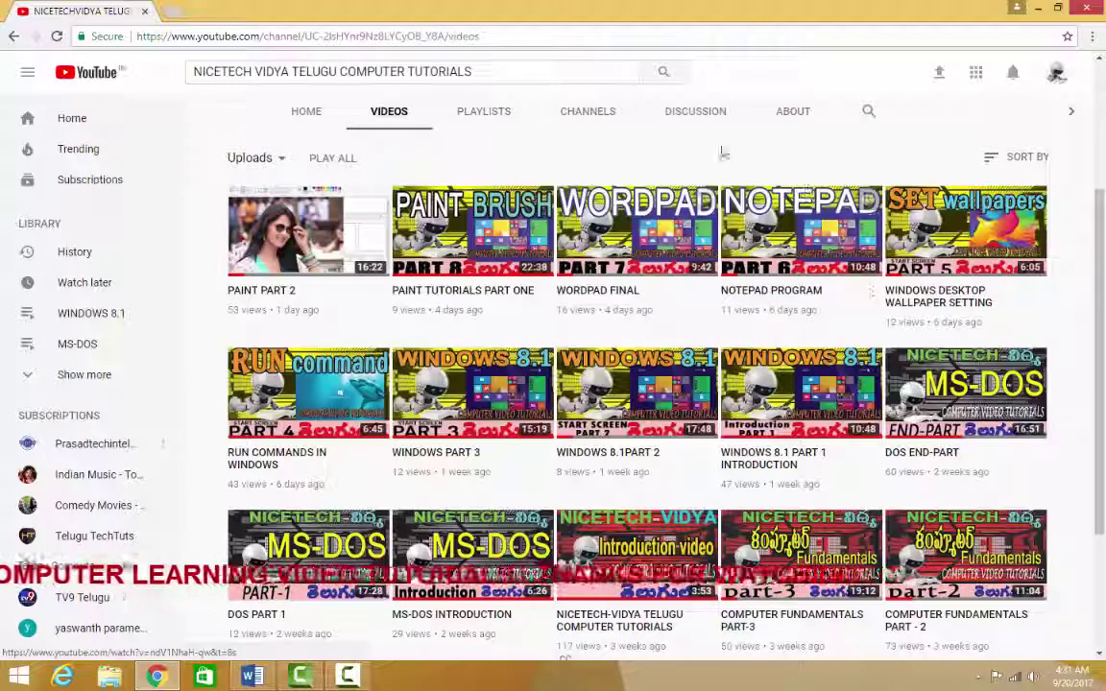
left_click(315, 115)
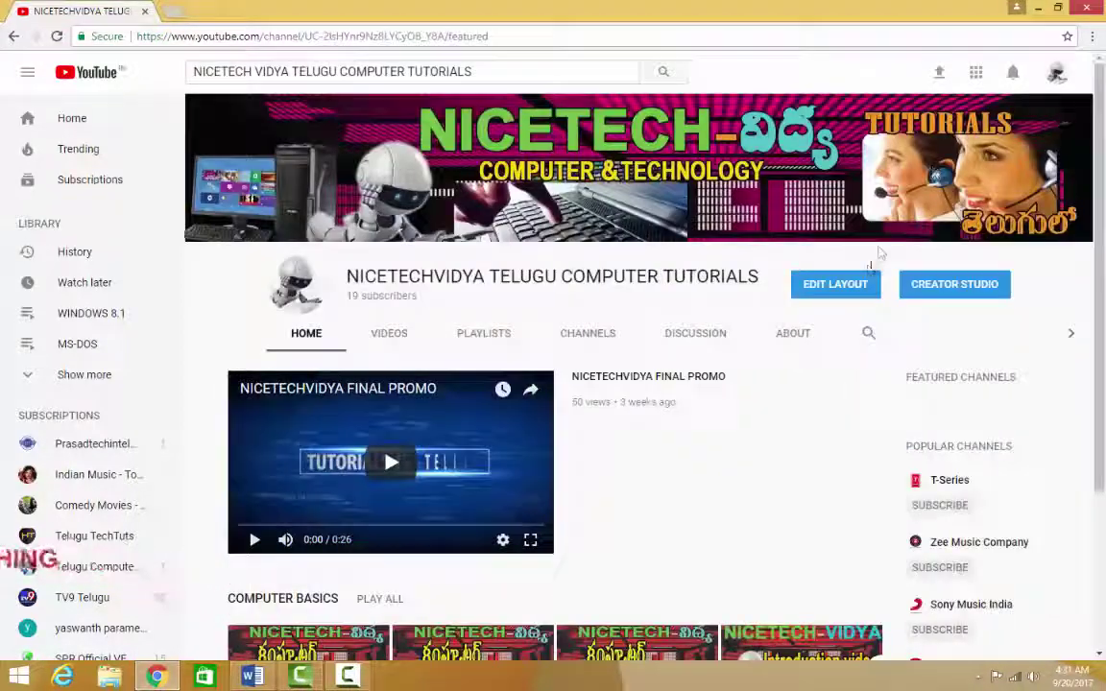
Step: Leave the YouTube channel page and switch to the BULLETS document in Word
left_click(859, 284)
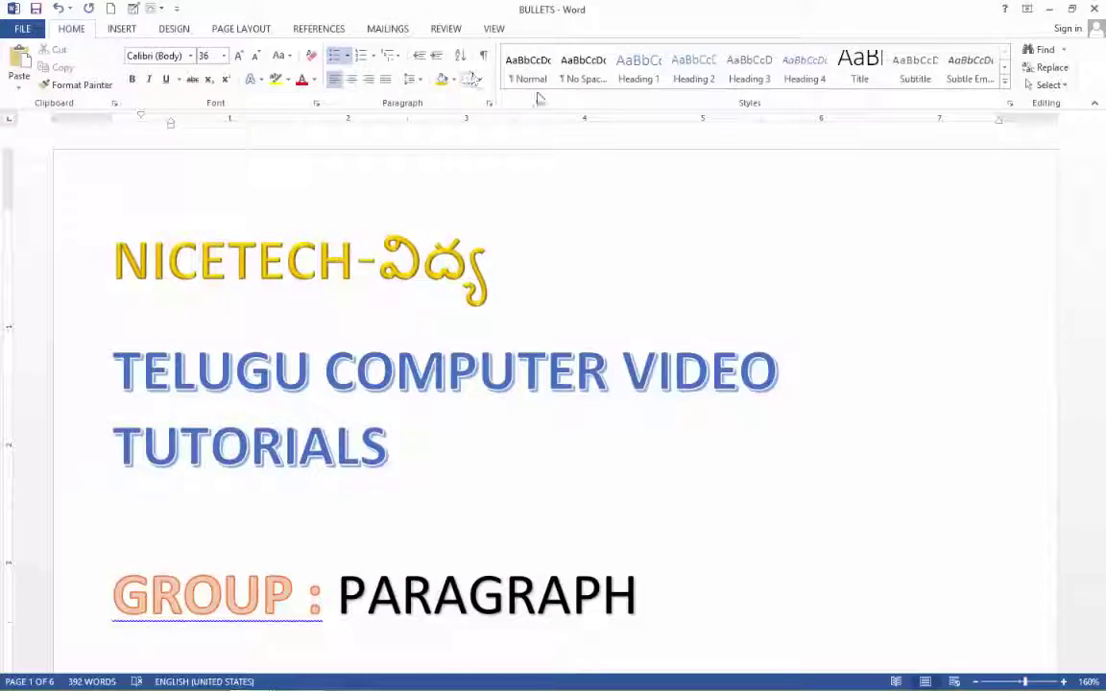
Step: Append '& NUMBERING' after BULLETS in the bullet list so it reads BULLETS & NUMBERING
scroll(661, 141, "up", 5)
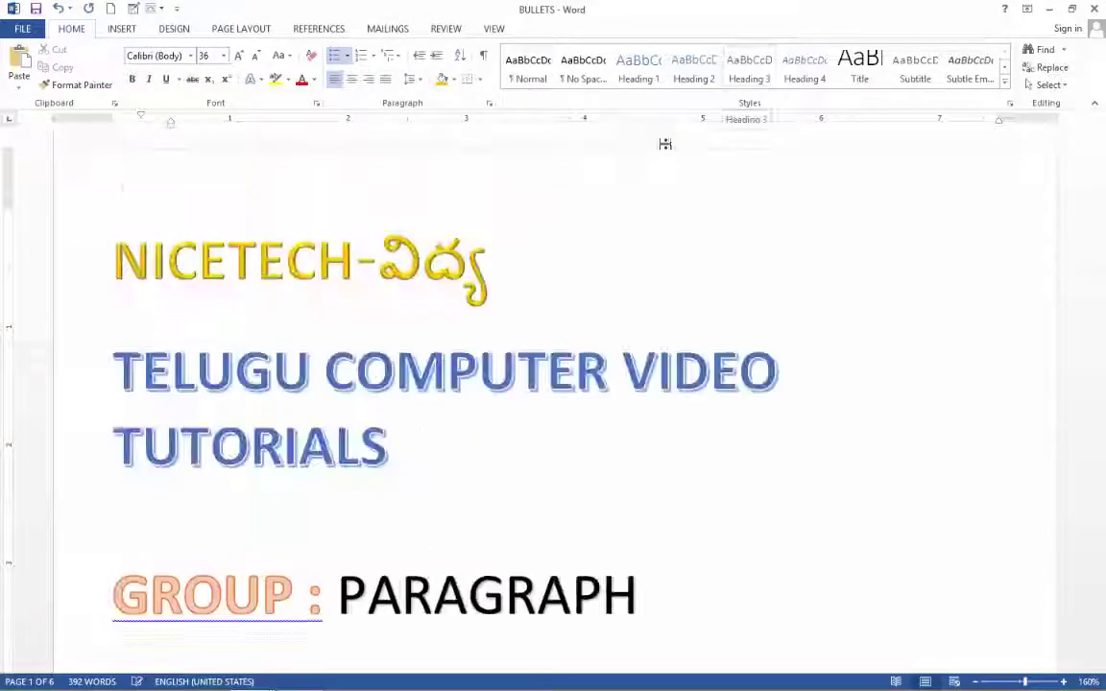
scroll(531, 311, "down", 3)
scroll(535, 259, "down", 3)
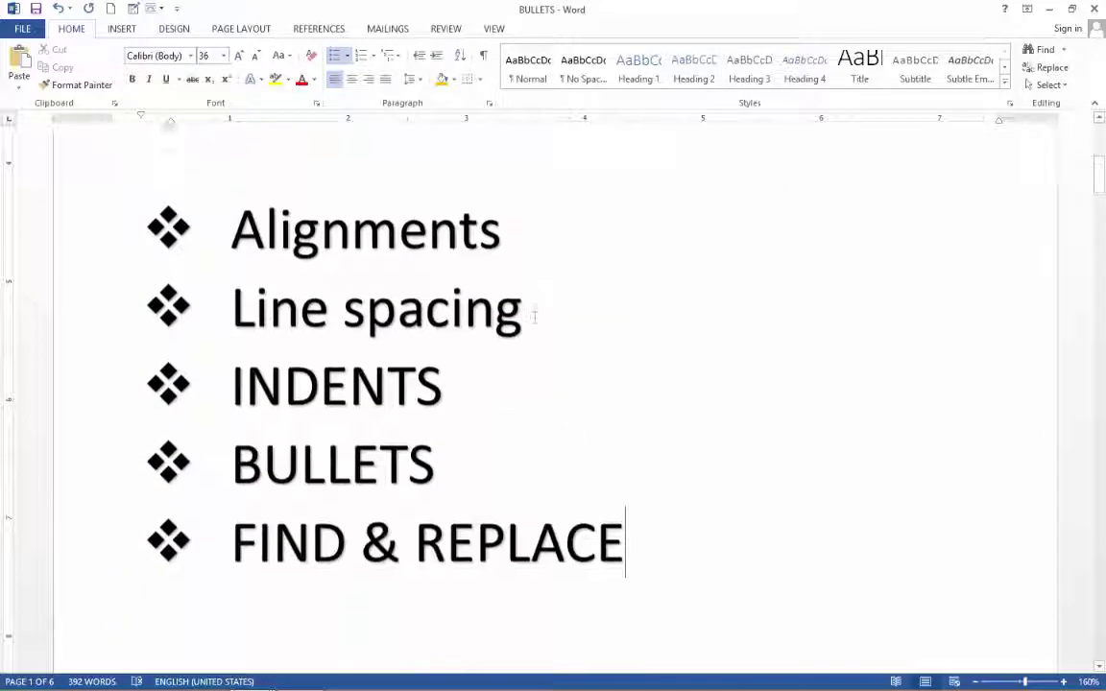
scroll(536, 311, "up", 2)
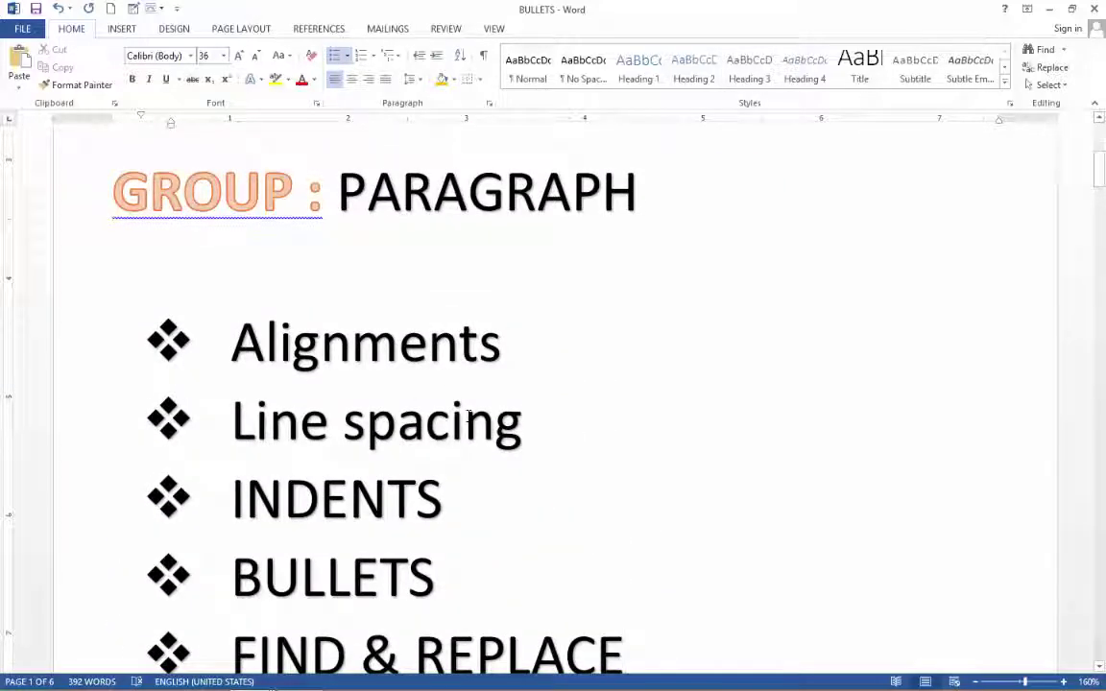
scroll(451, 415, "down", 3)
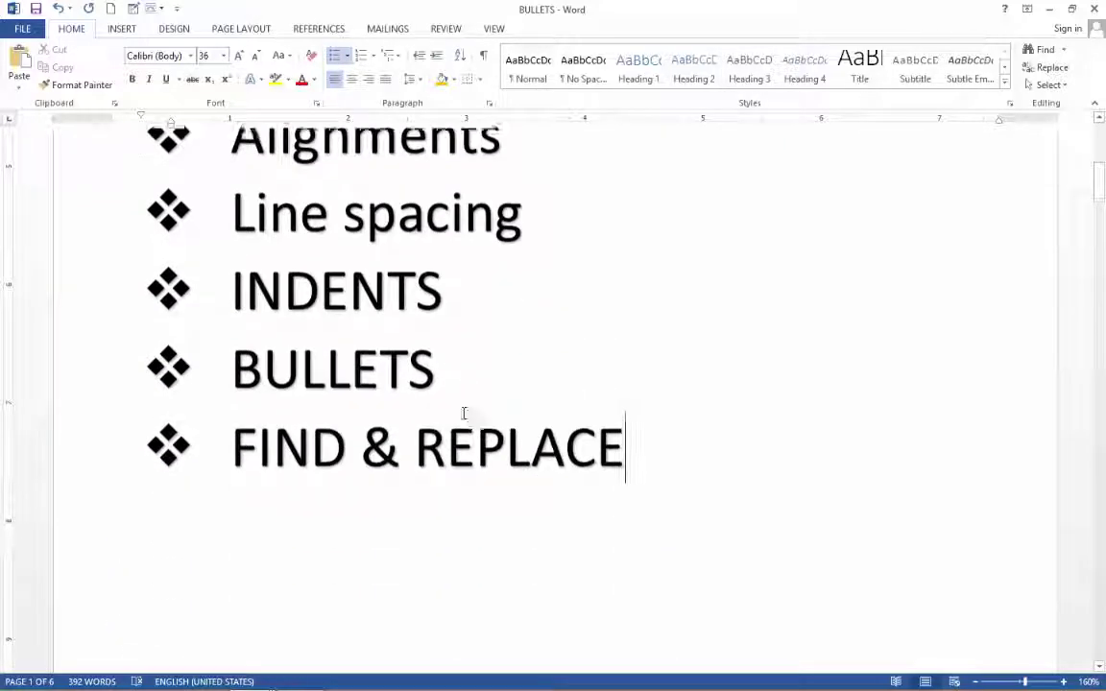
left_click(455, 355)
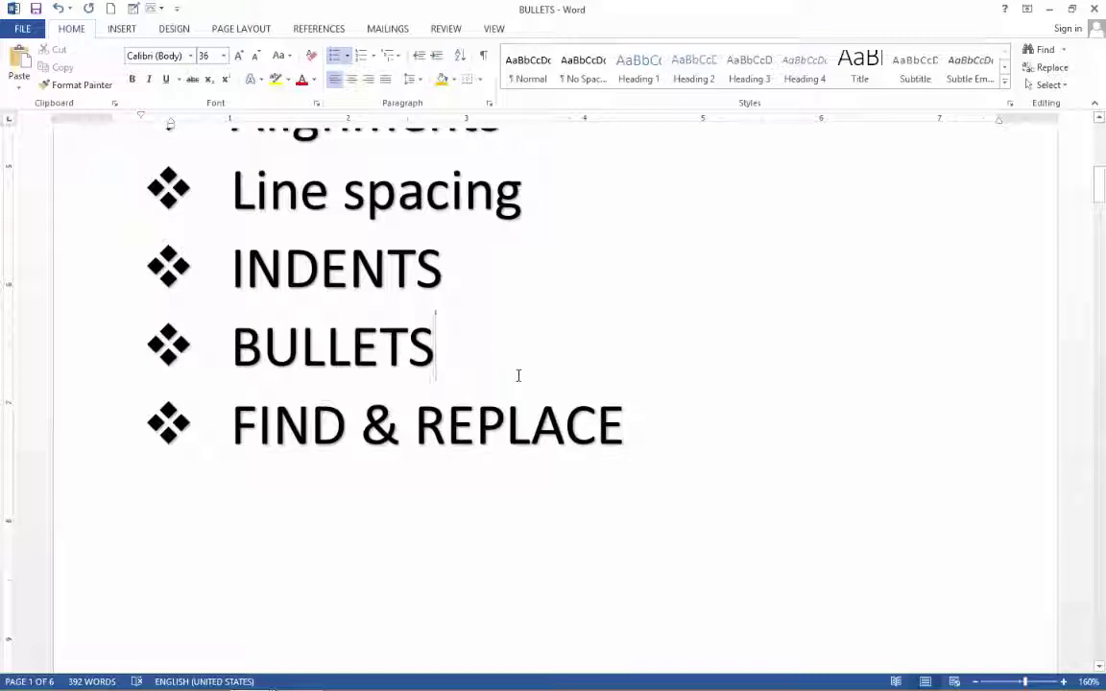
type("& ")
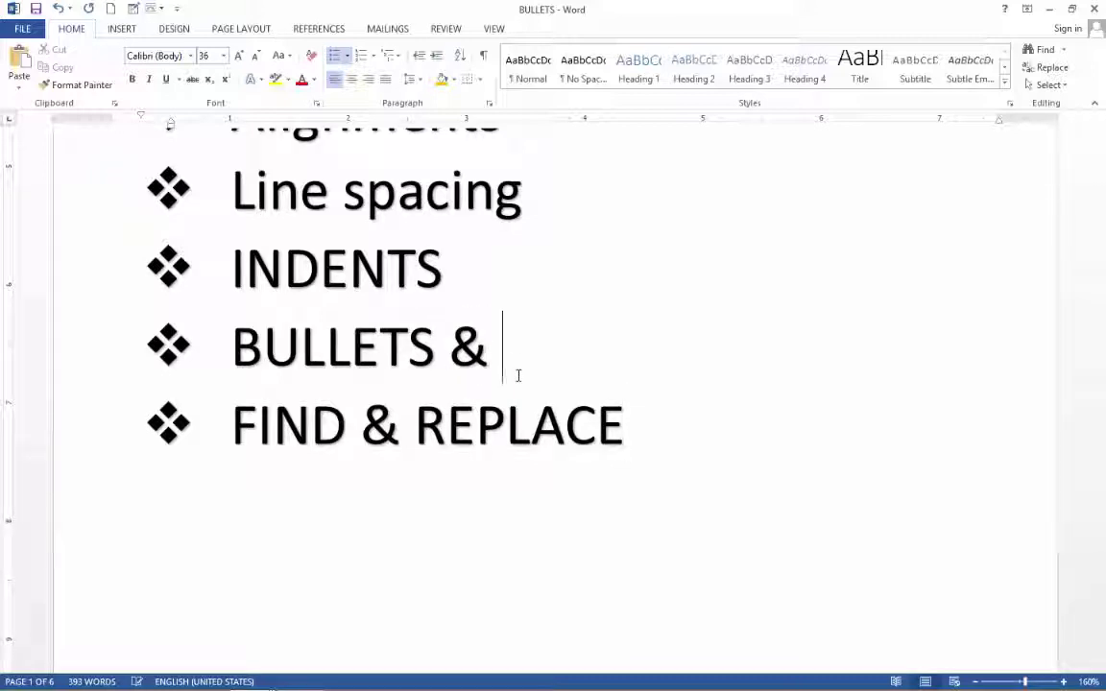
type("NUMBER")
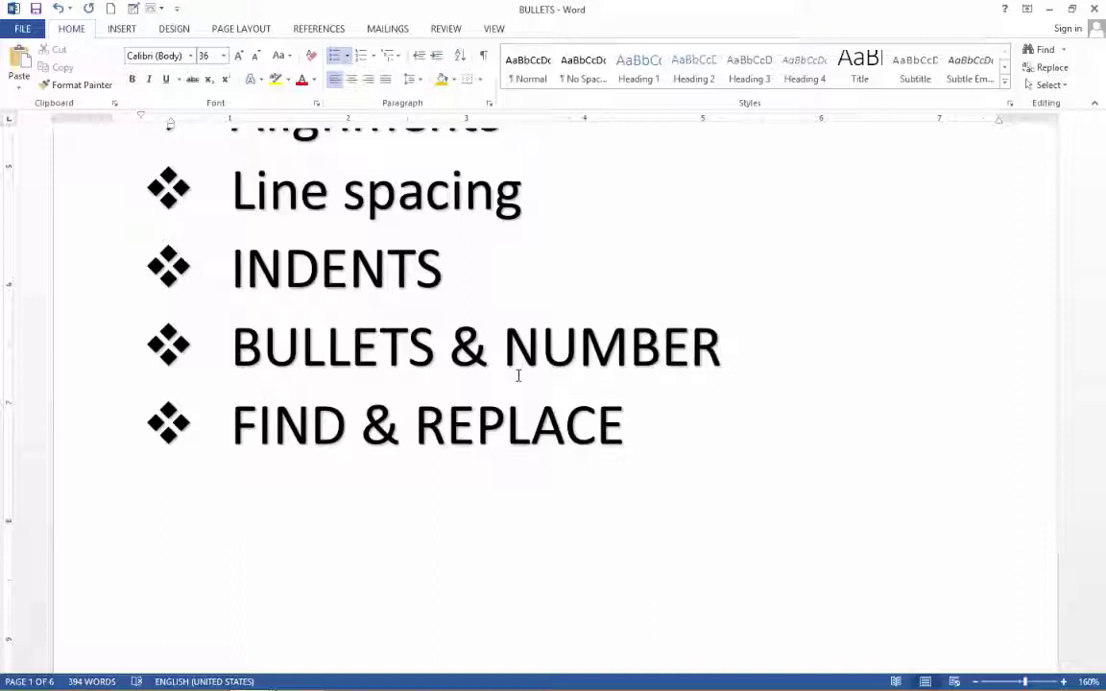
type("ING")
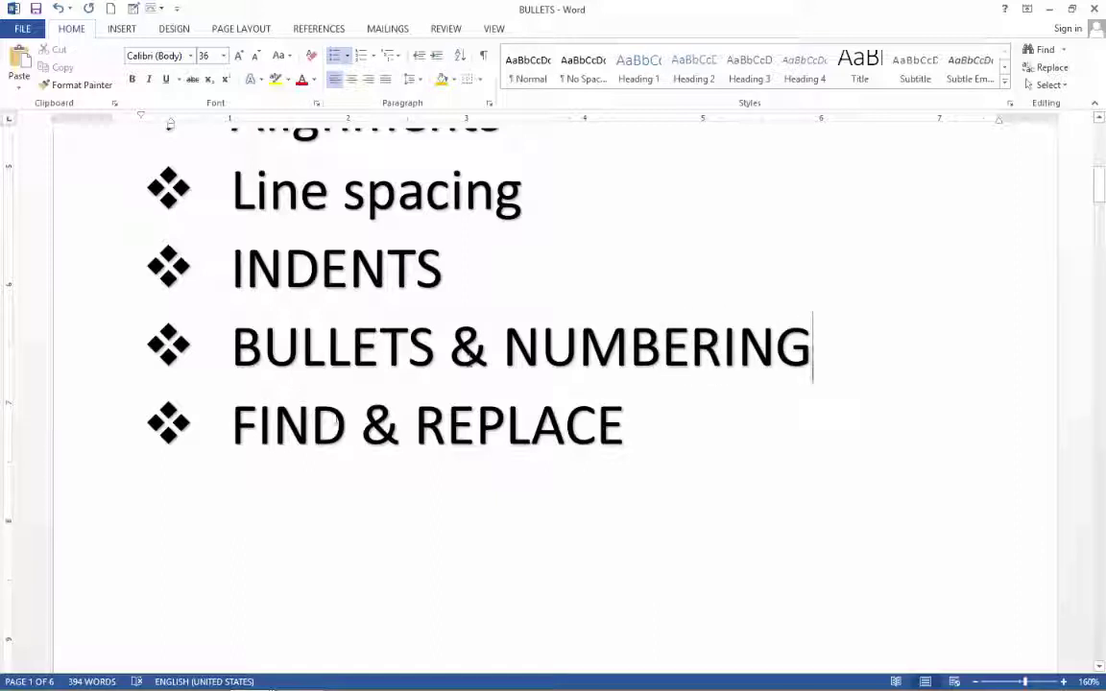
scroll(544, 462, "up", 1)
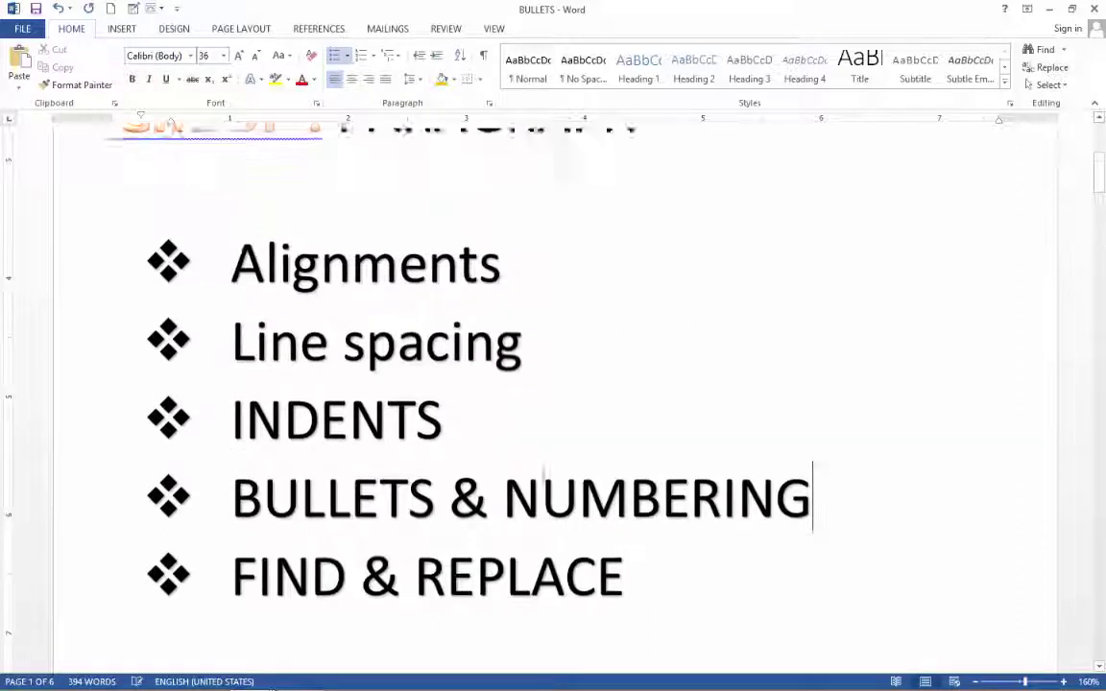
scroll(541, 462, "up", 1)
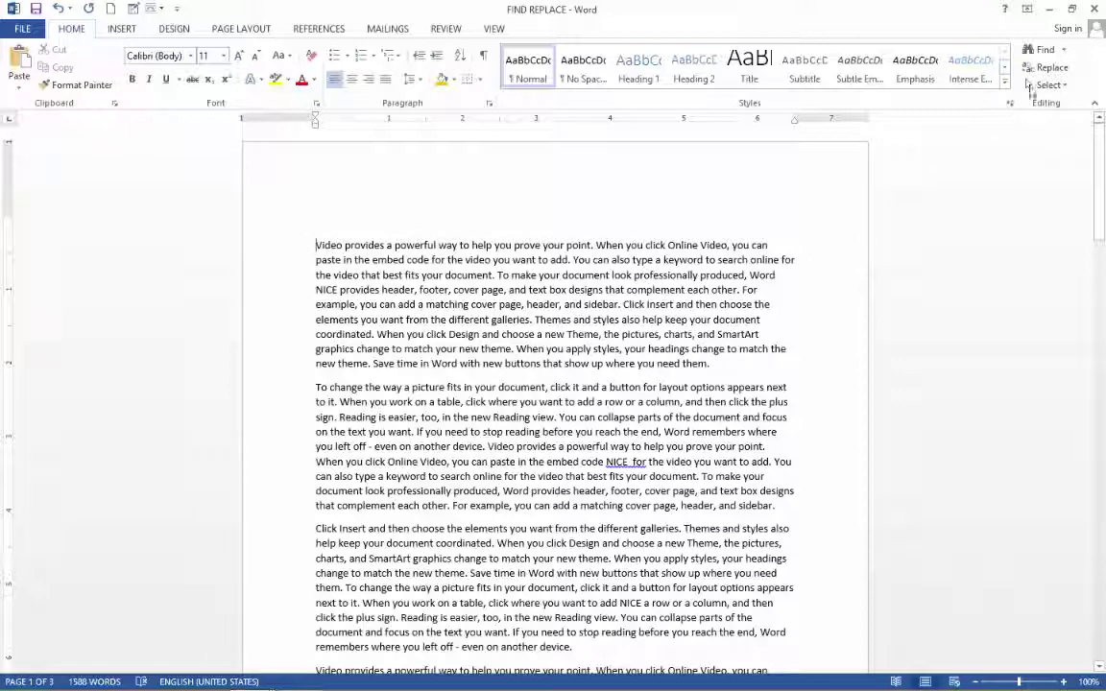
Step: Search the Navigation pane for 'Design' in place of the old BULLETS term
left_click(1062, 50)
left_click(1048, 69)
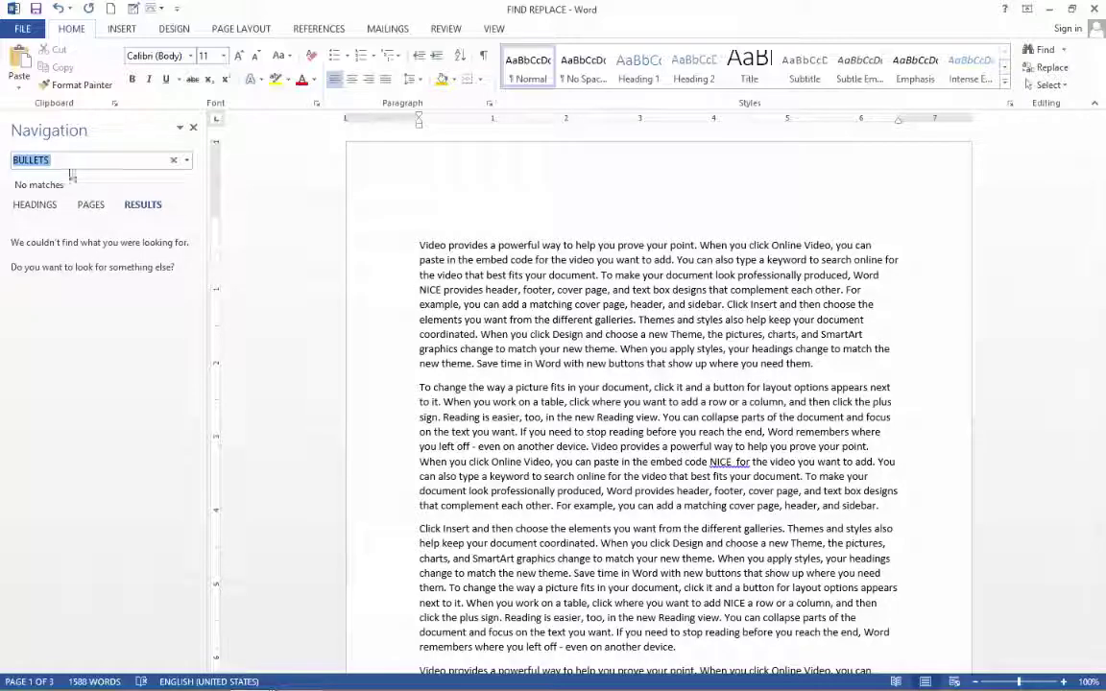
left_click_drag(58, 159, 3, 161)
key("BackSpace")
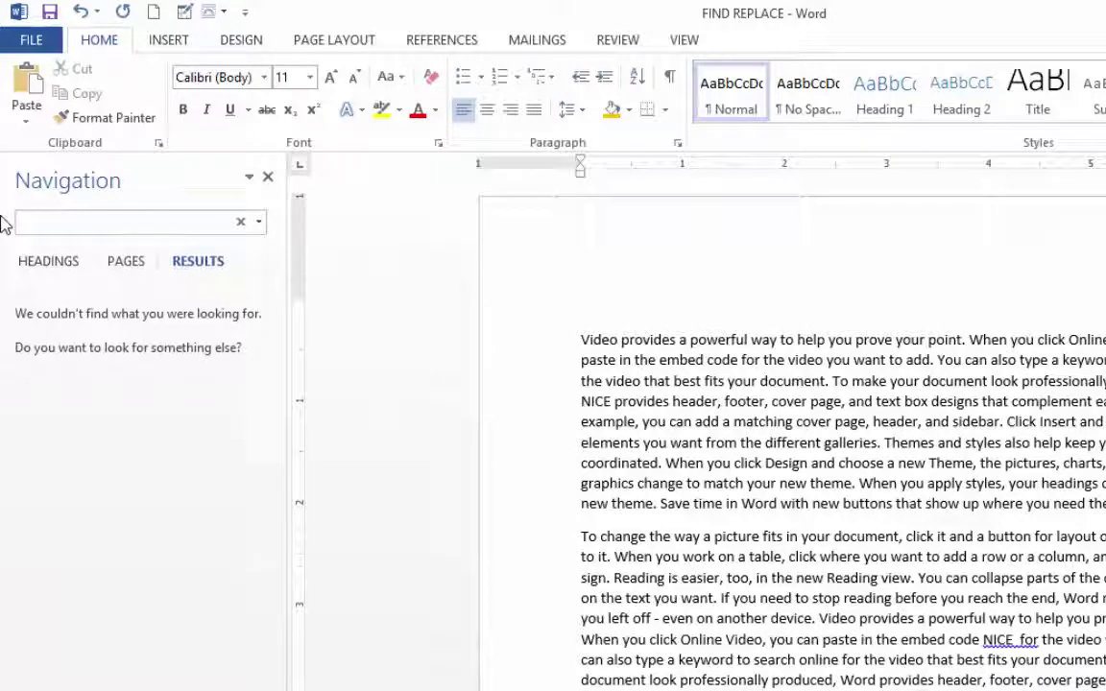
type("Desig")
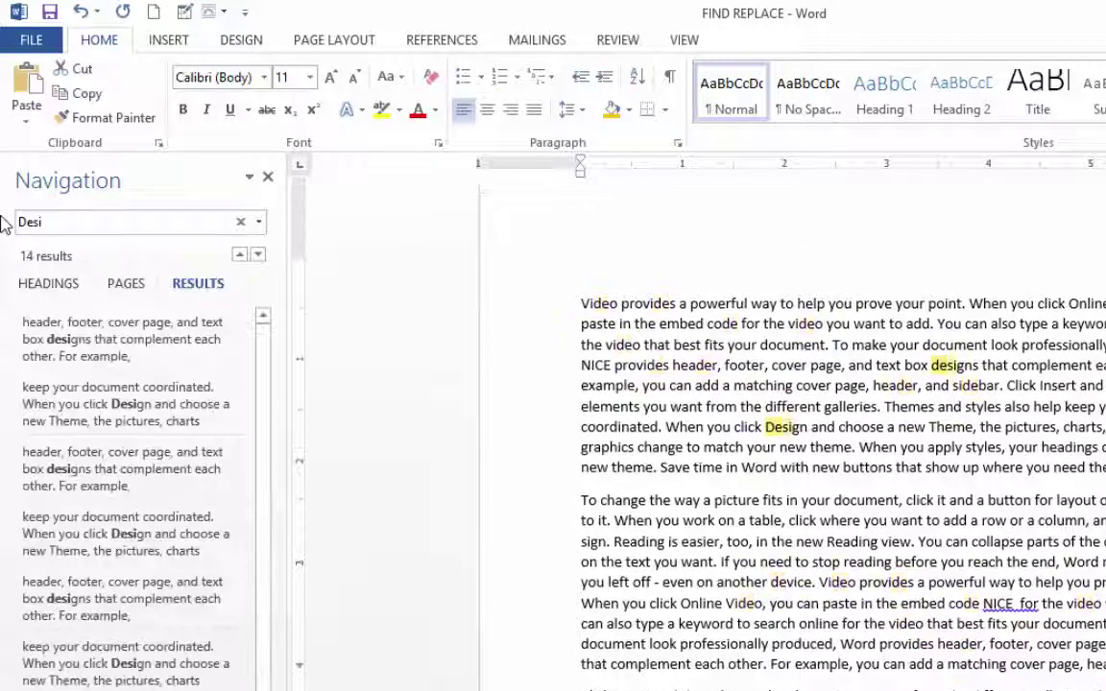
type("n")
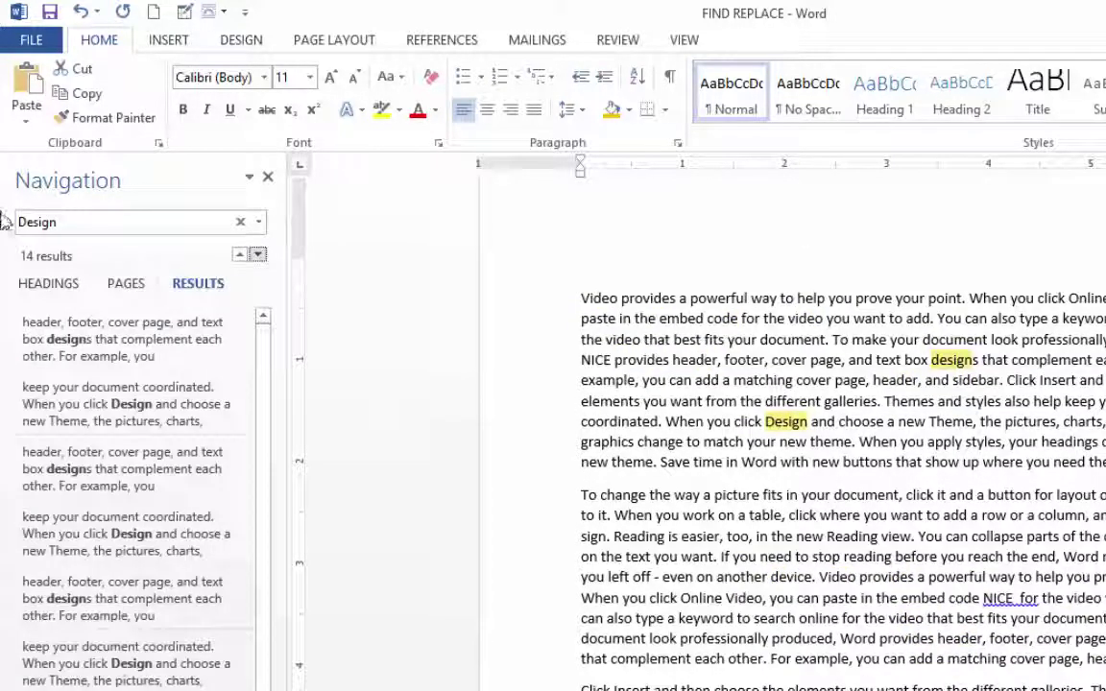
key("Return")
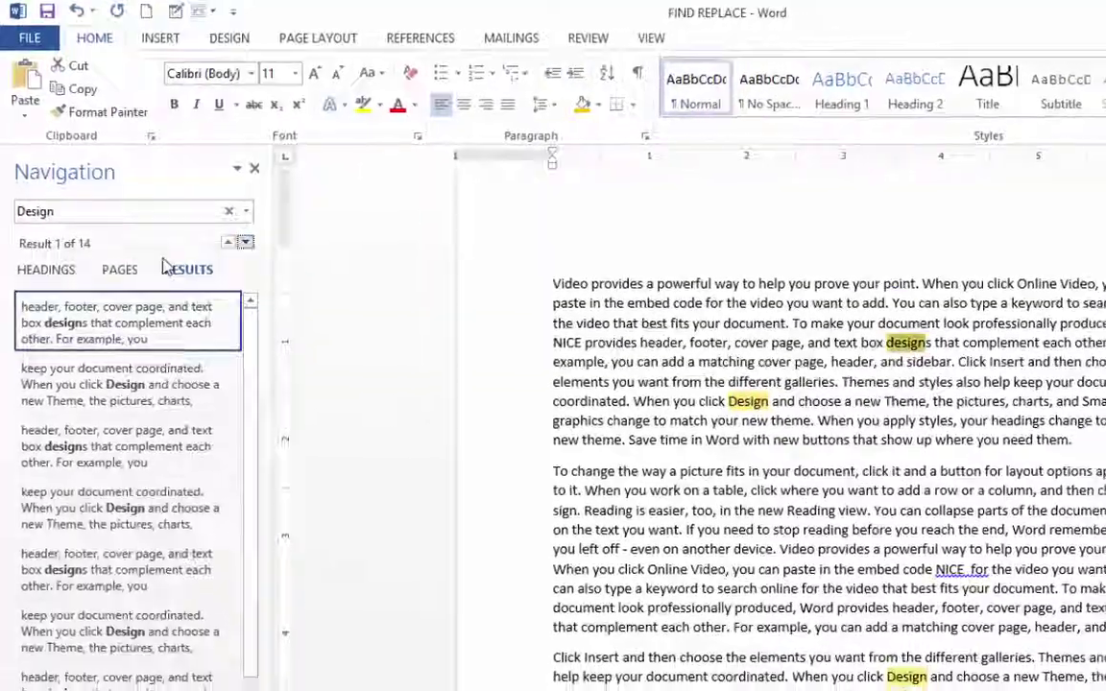
Step: Step through the later Design matches, then close the Navigation pane
key("Return")
key("Return")
key("Return")
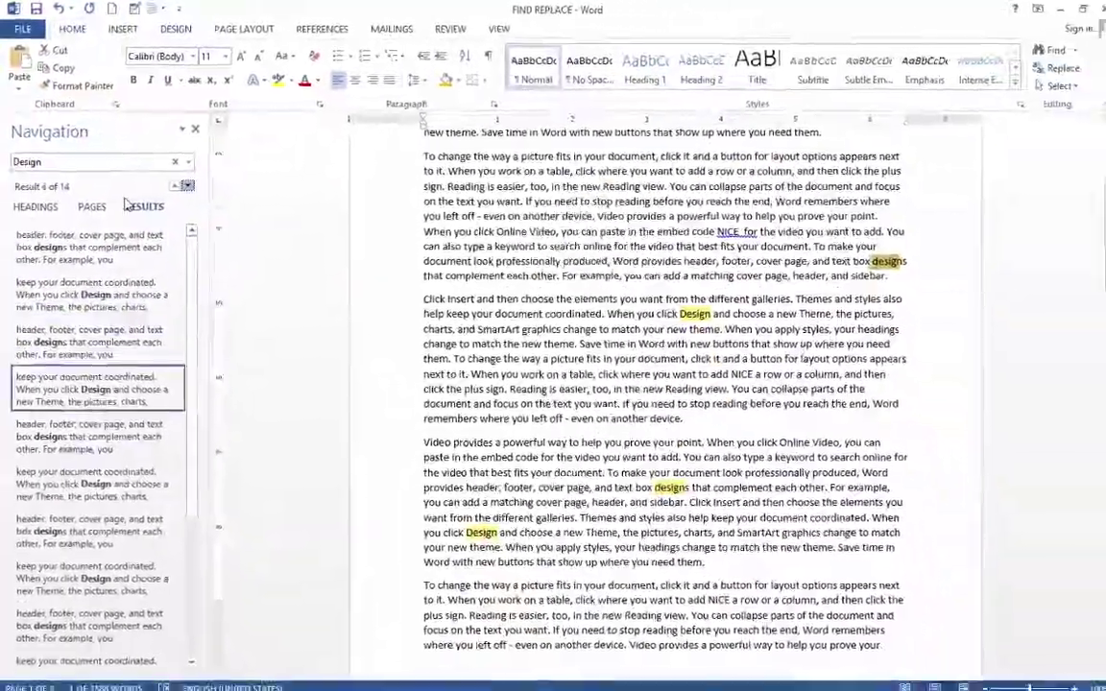
key("Return")
key("Return")
key("Return")
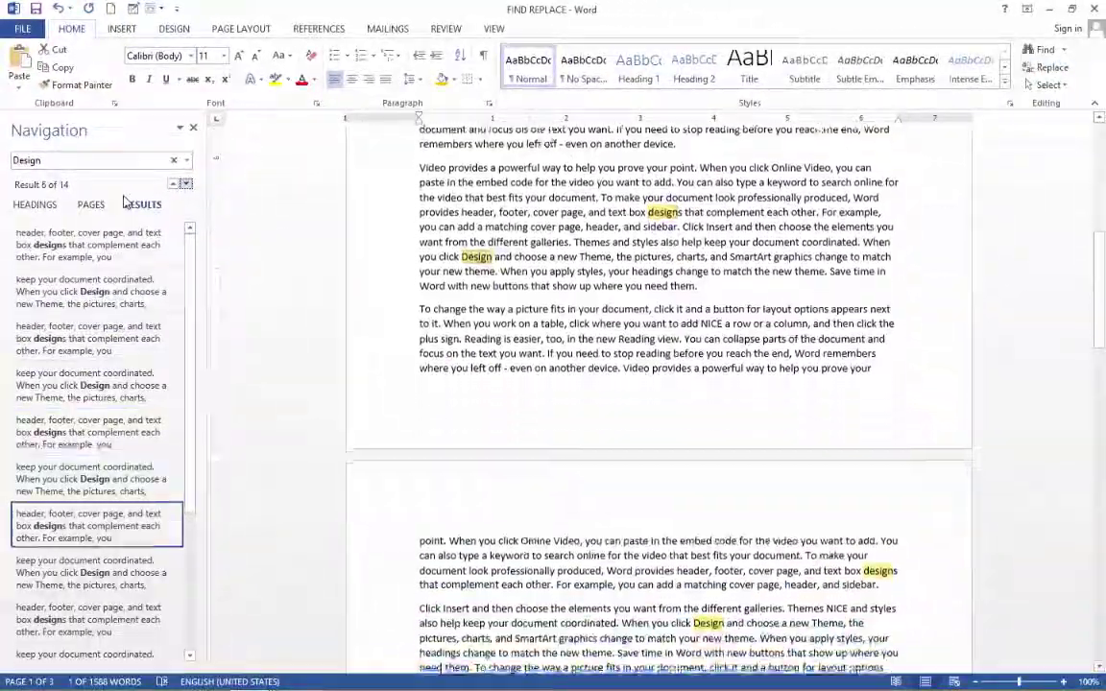
key("Return")
key("Return")
key("Return")
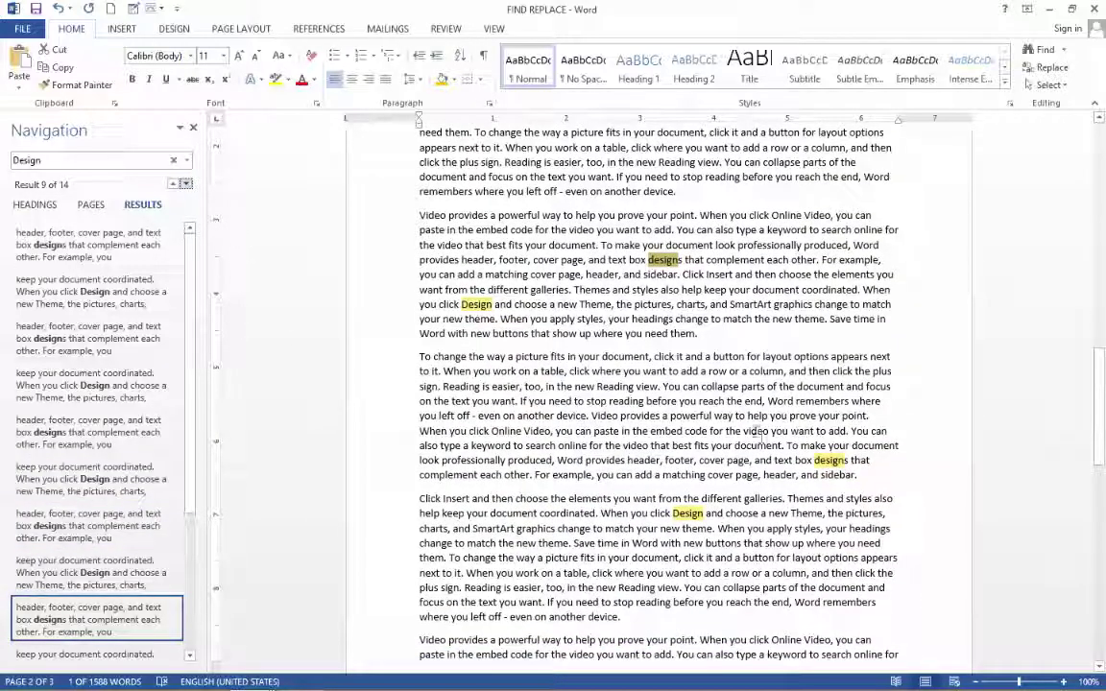
key("Return")
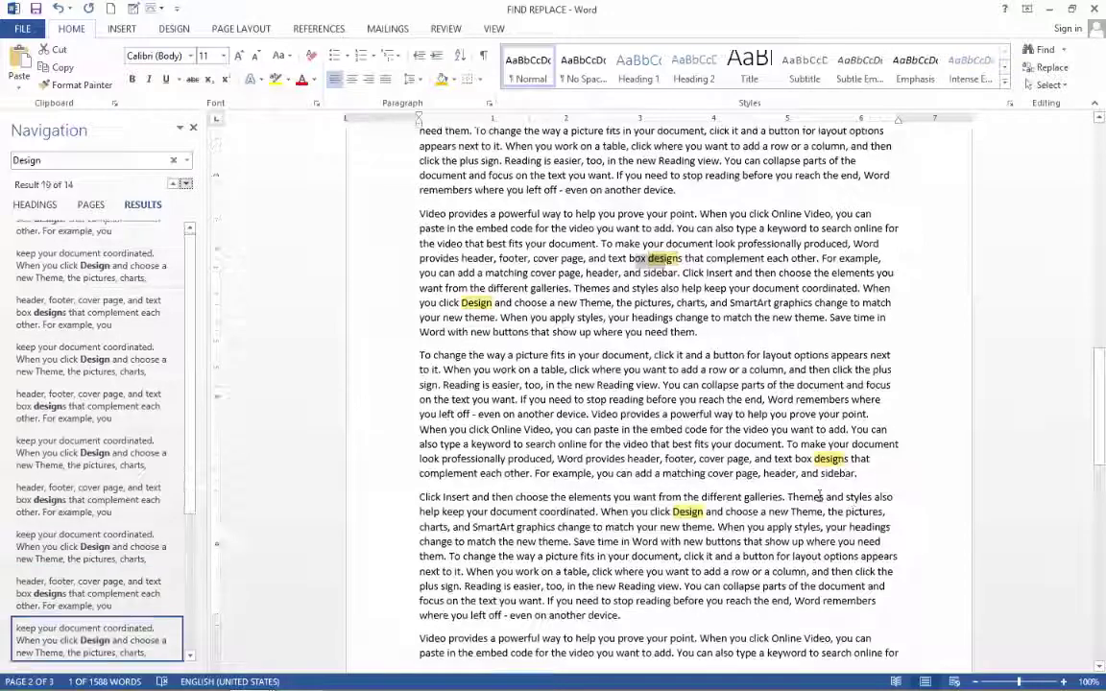
key("Return")
key("Return")
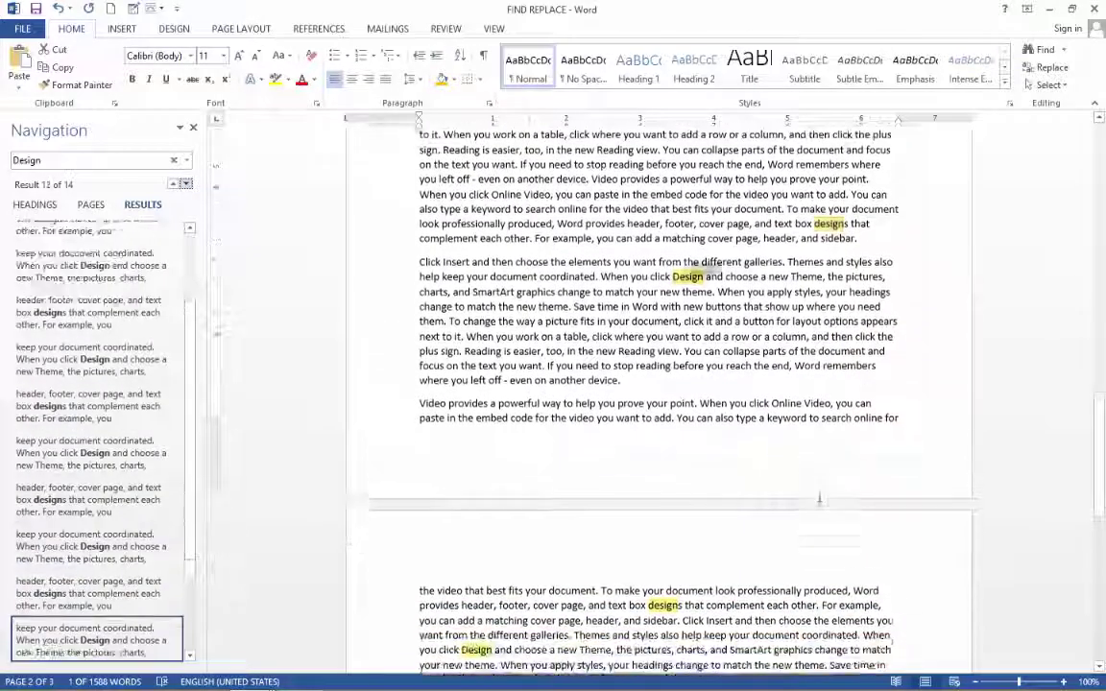
left_click(193, 128)
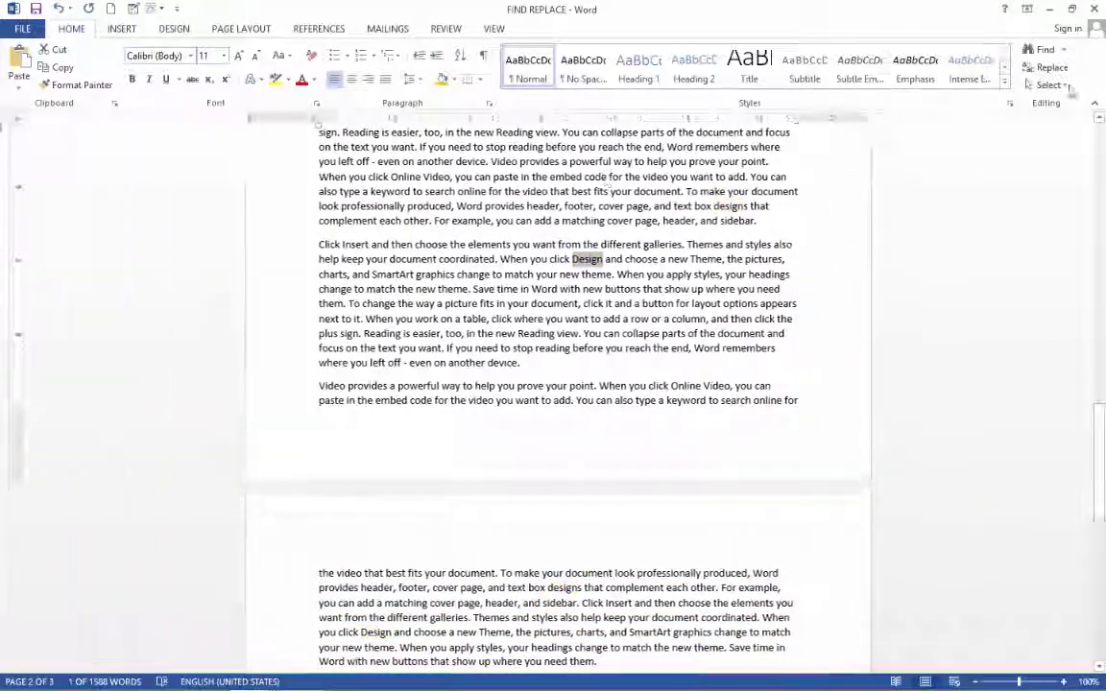
Step: Cancel Find and Replace, return to the top of the document, and clear the selection
left_click(1046, 67)
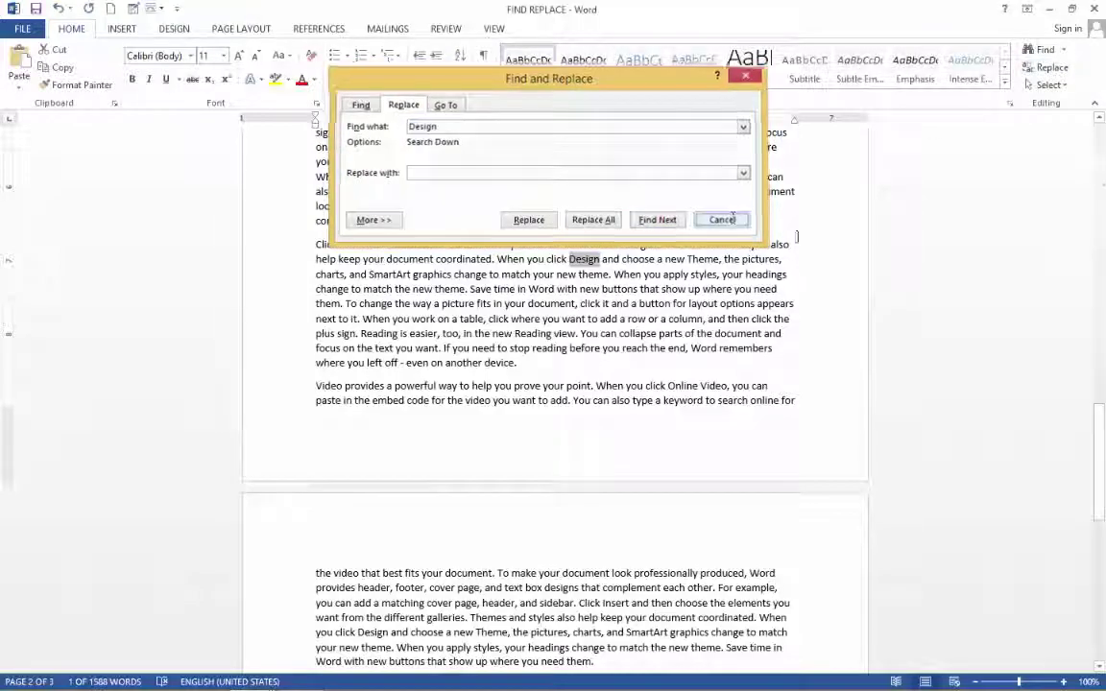
left_click(722, 220)
left_click_drag(1101, 449, 1101, 171)
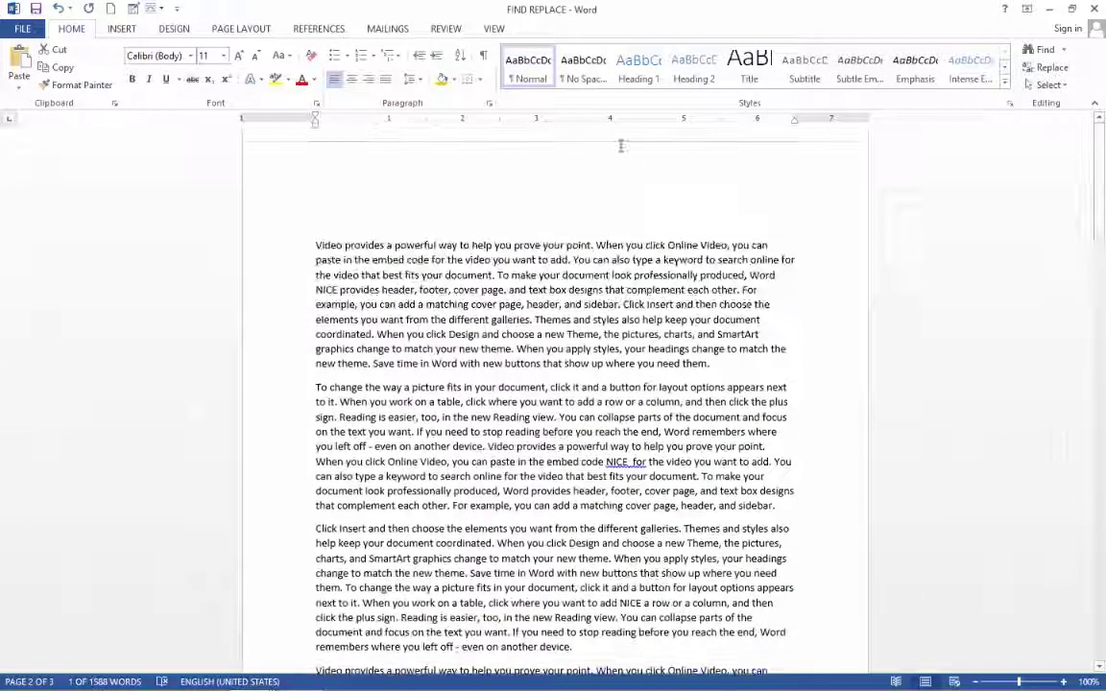
left_click(318, 237)
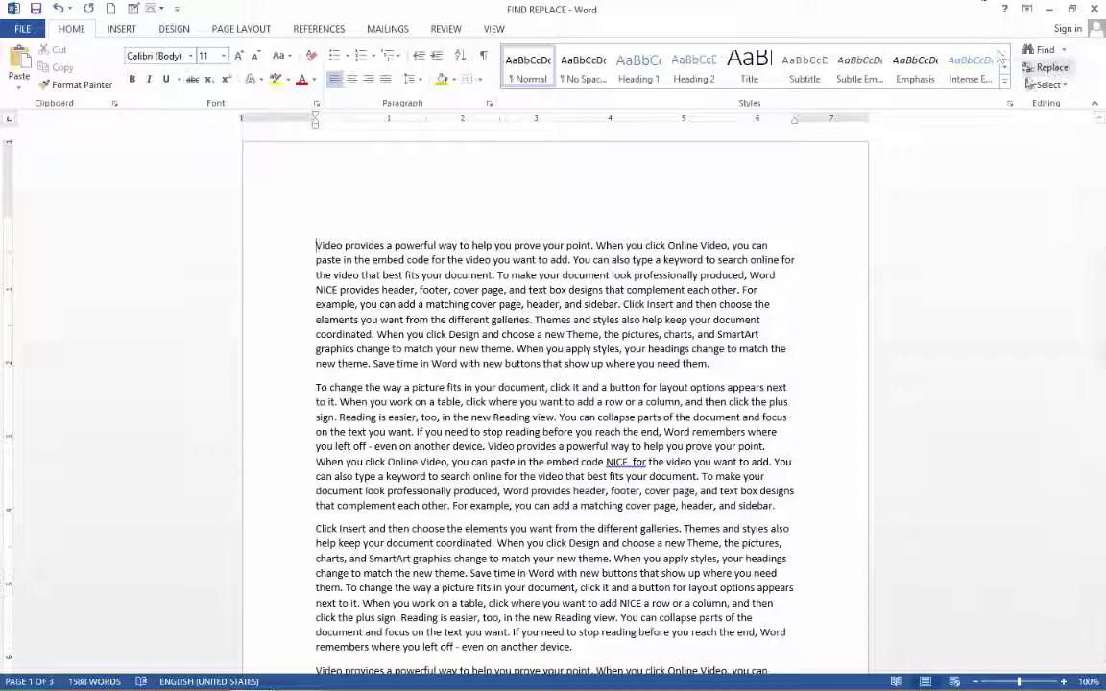
Step: Show Find and Replace on its Replace tab with 'Design' in Find what, moved off the text
left_click(1060, 73)
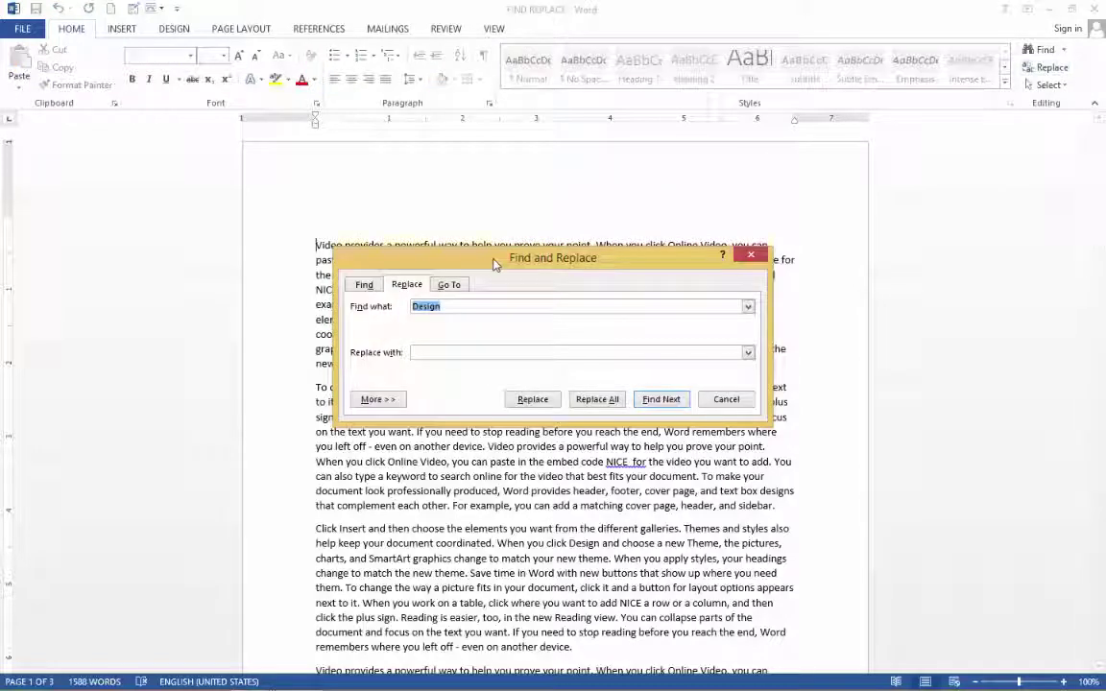
left_click_drag(494, 260, 634, 139)
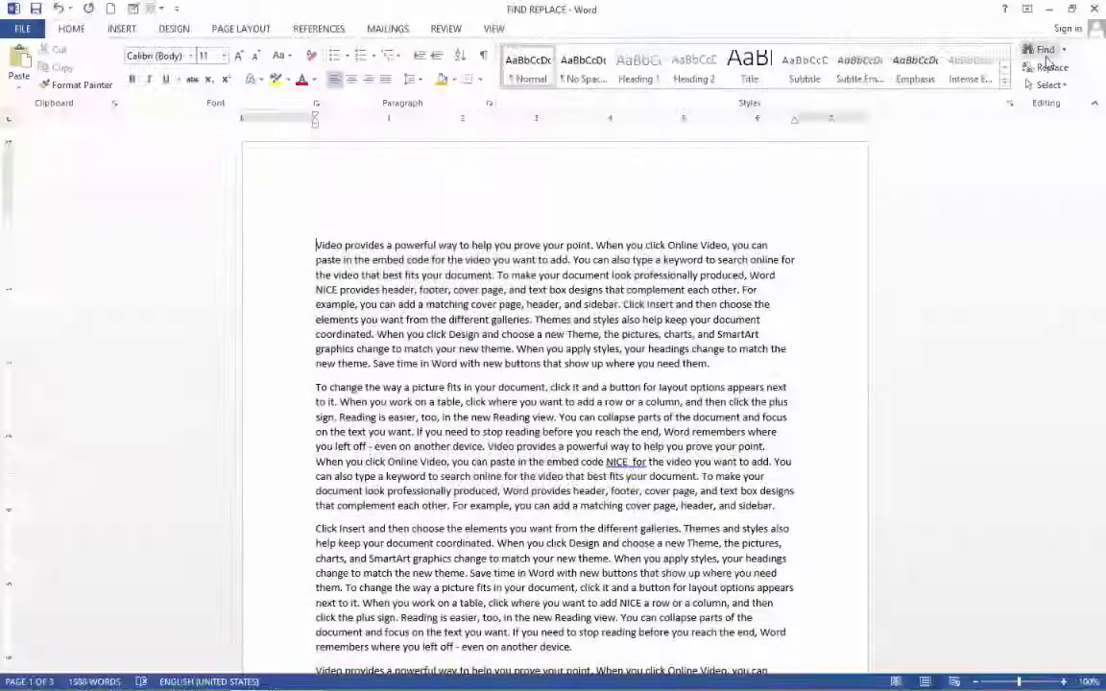
left_click(1049, 67)
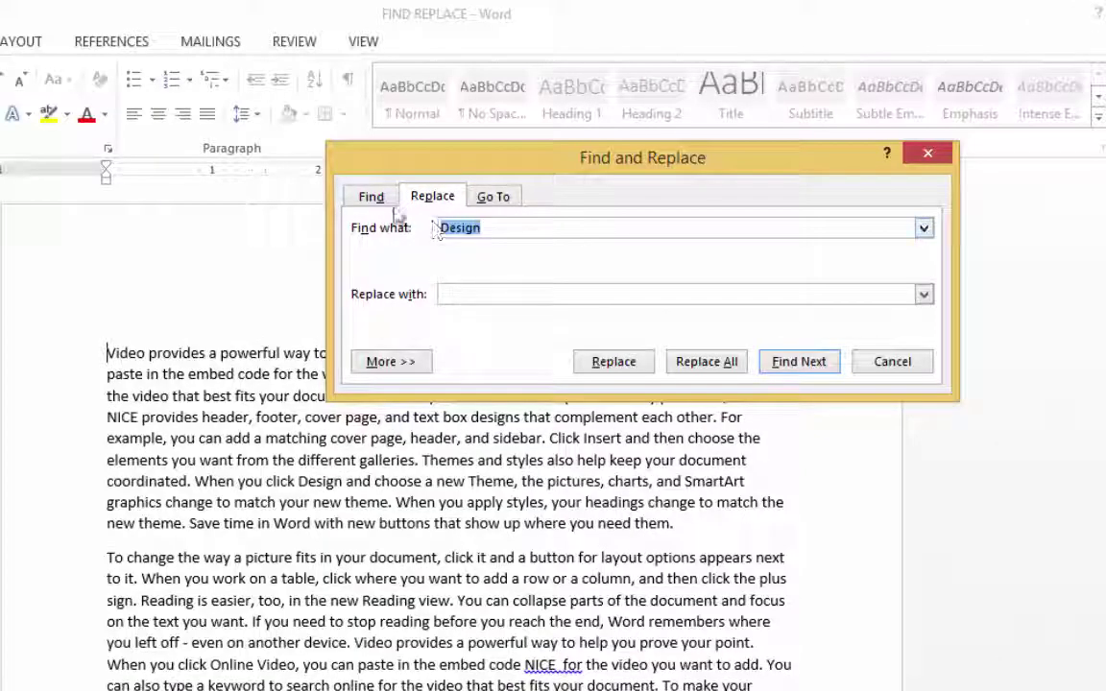
left_click(371, 195)
left_click(432, 199)
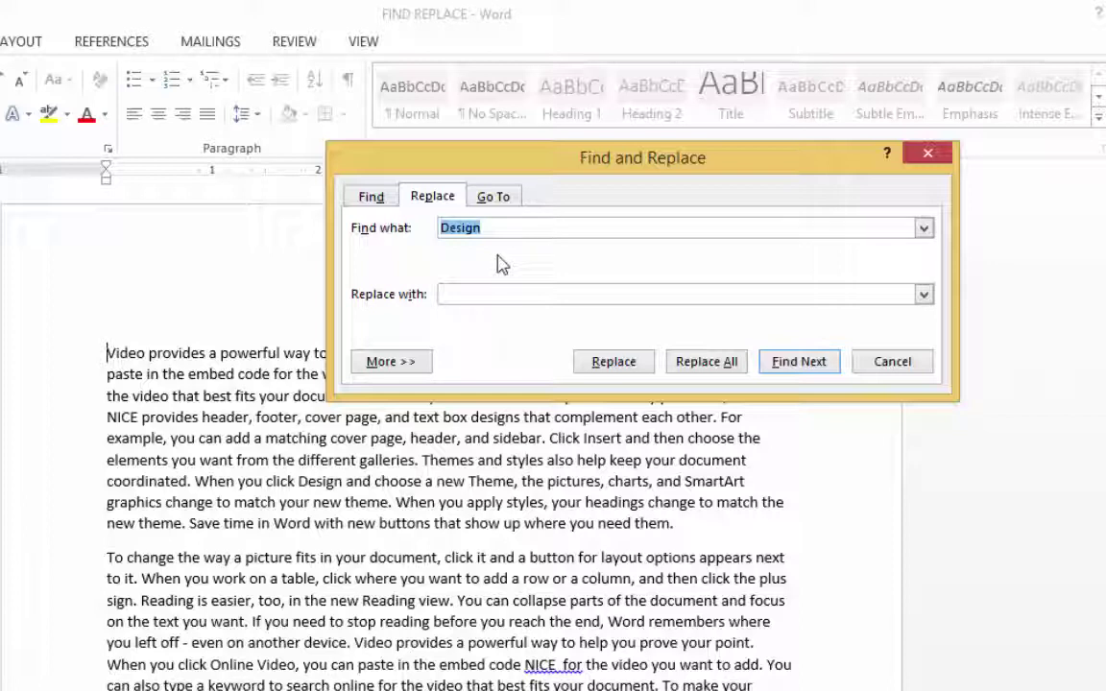
Step: Set Find what to NICE and Replace with to NICETECH VIDYA
type("NICE")
left_click(489, 295)
type("NICE")
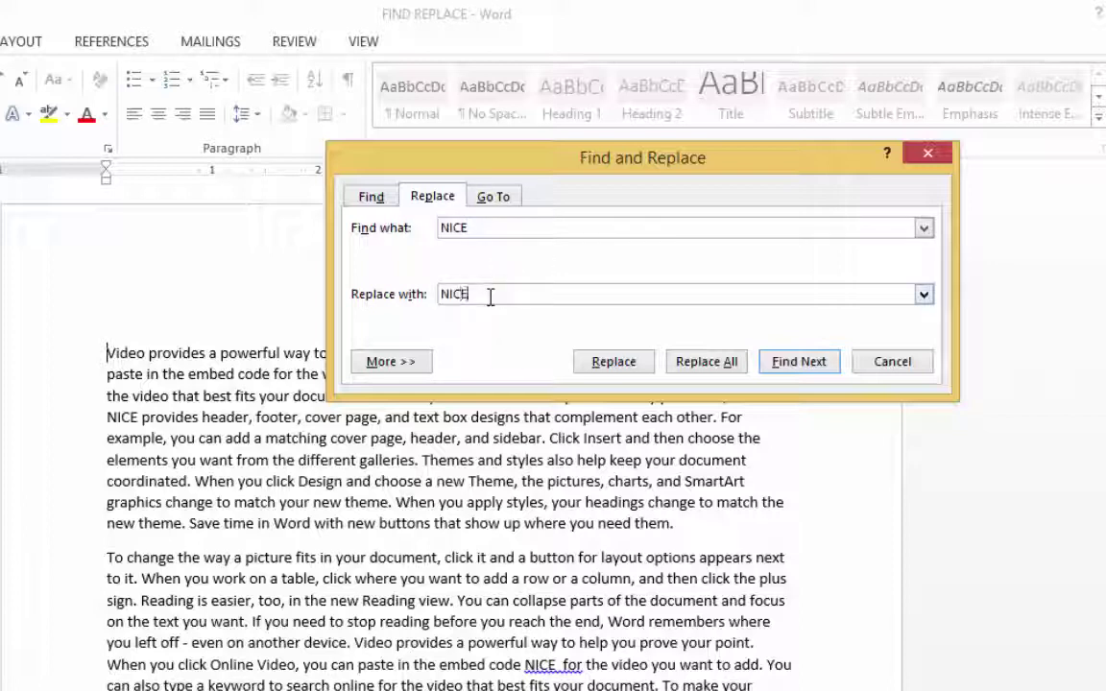
type(" T")
key("BackSpace")
key("BackSpace")
type("TECH")
type(" VIDY")
Step: Find the first NICE and replace two occurrences individually with NICETECH VIDYA
left_click(786, 362)
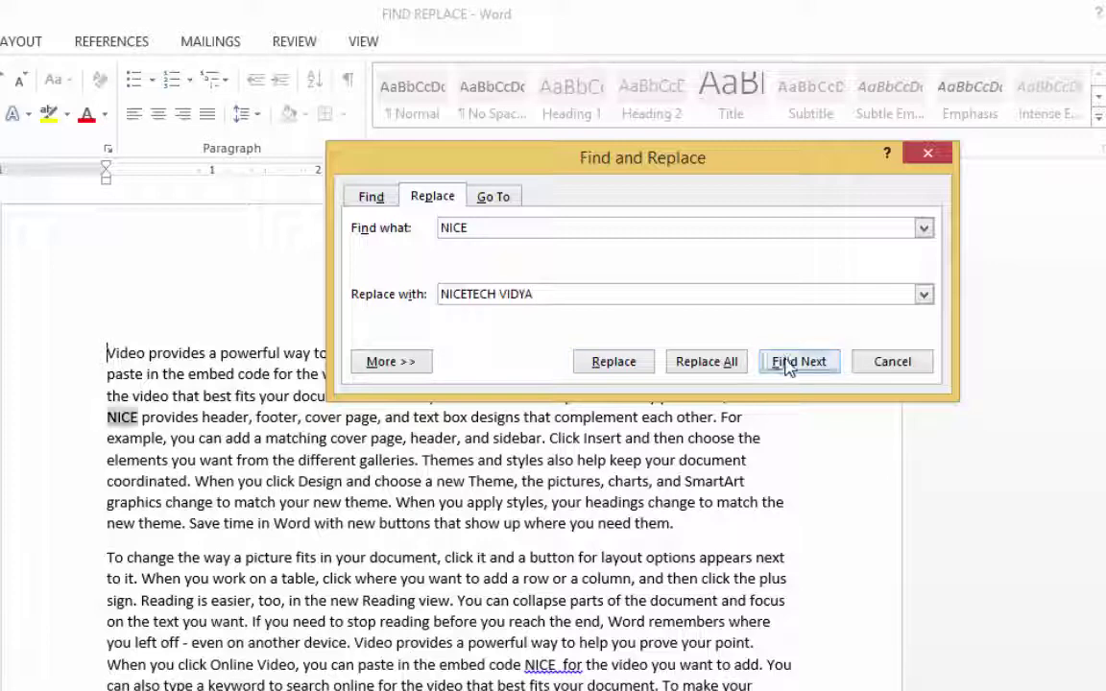
left_click_drag(699, 152, 549, 42)
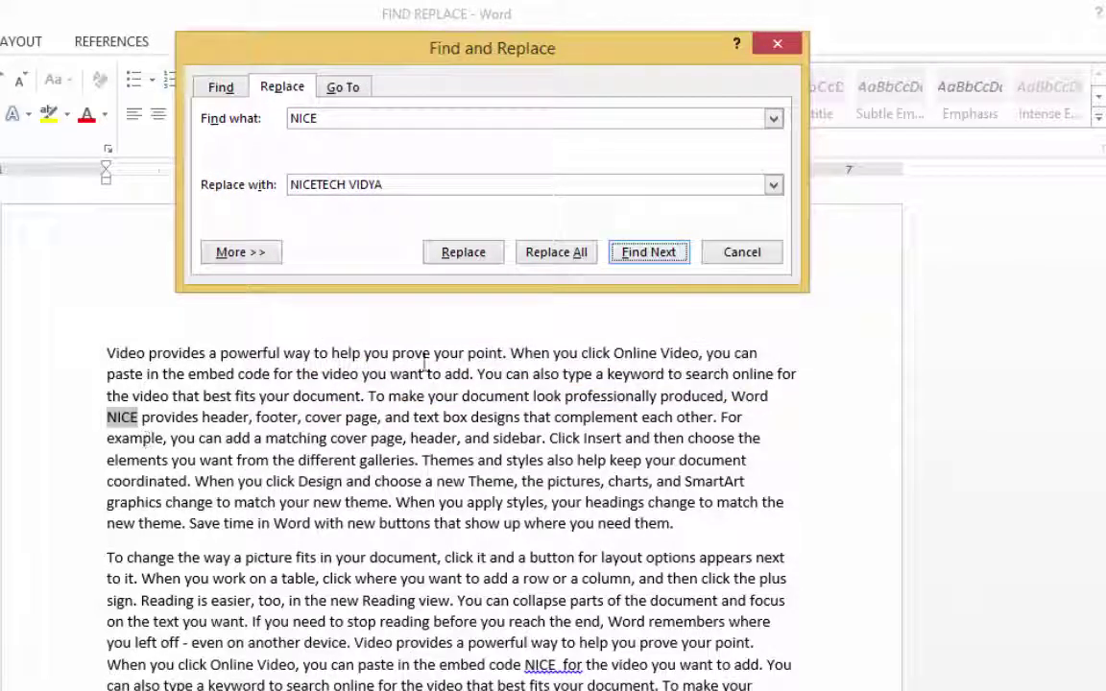
left_click(455, 253)
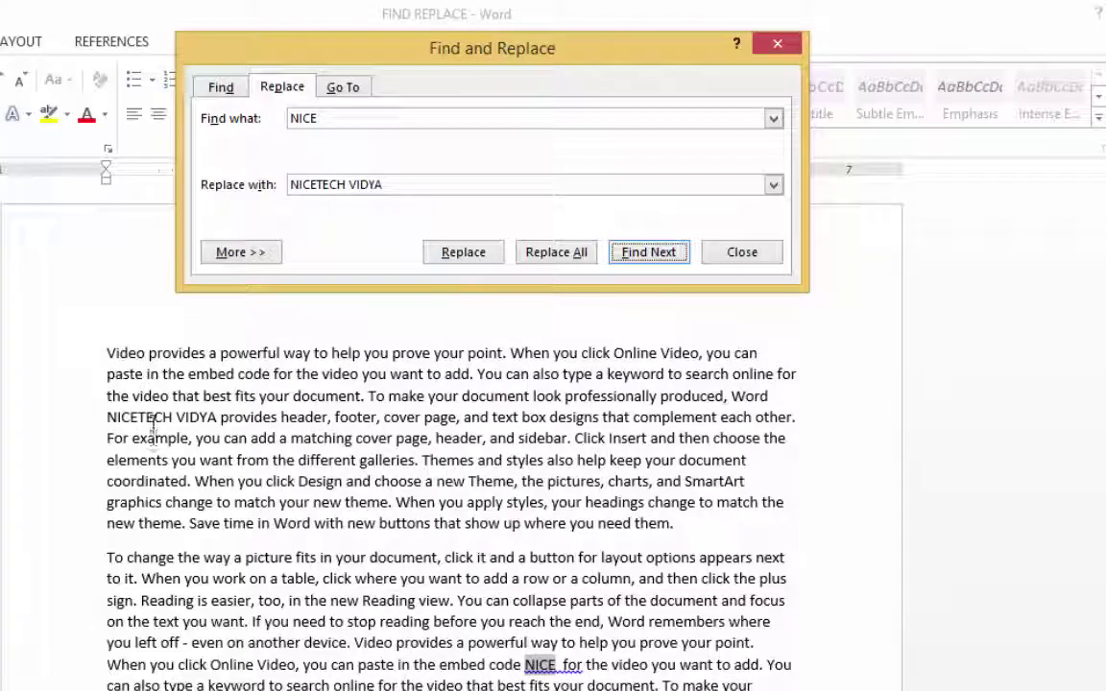
left_click(470, 256)
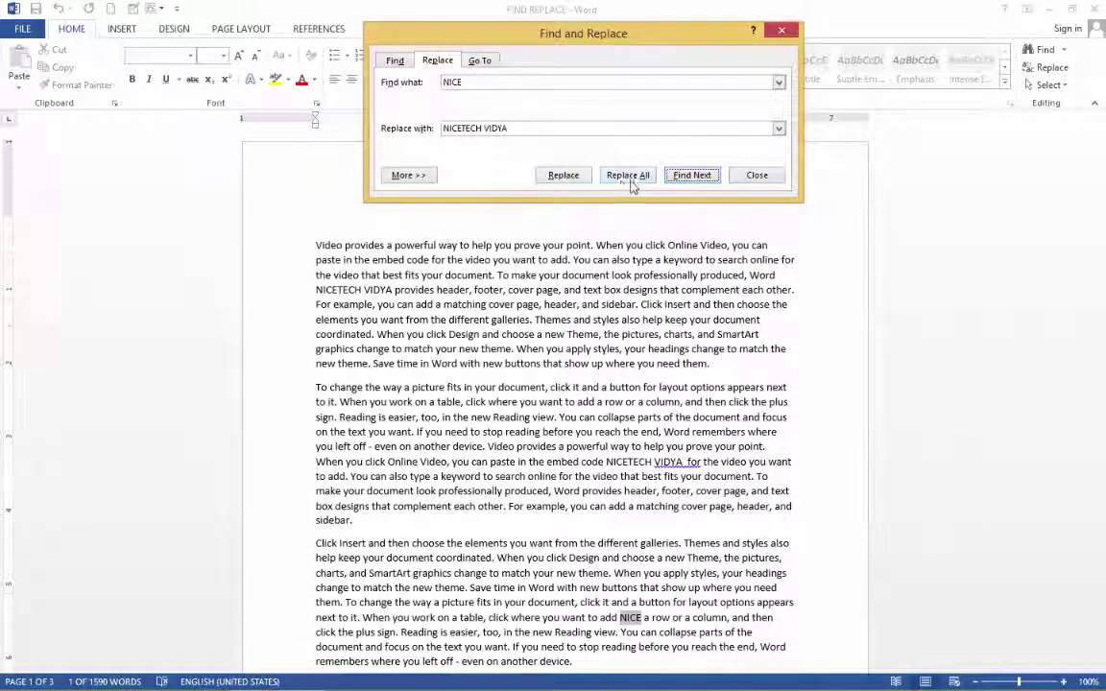
Step: Replace All remaining NICE matches (5 replacements), confirm the message, and close the dialog
left_click(631, 176)
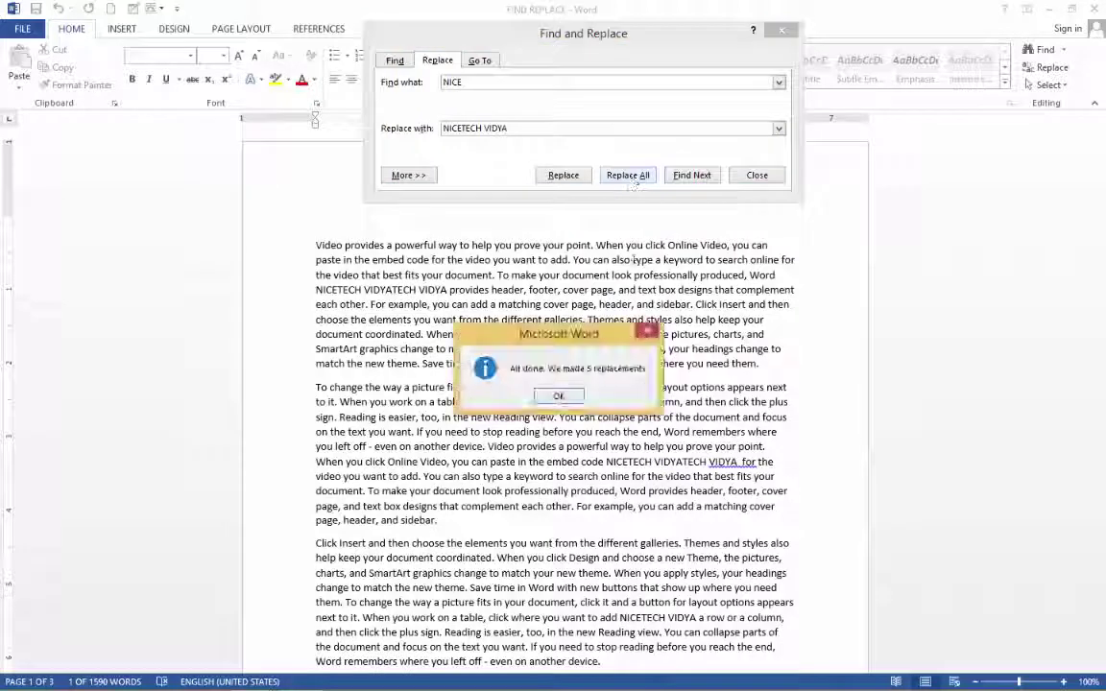
left_click(568, 399)
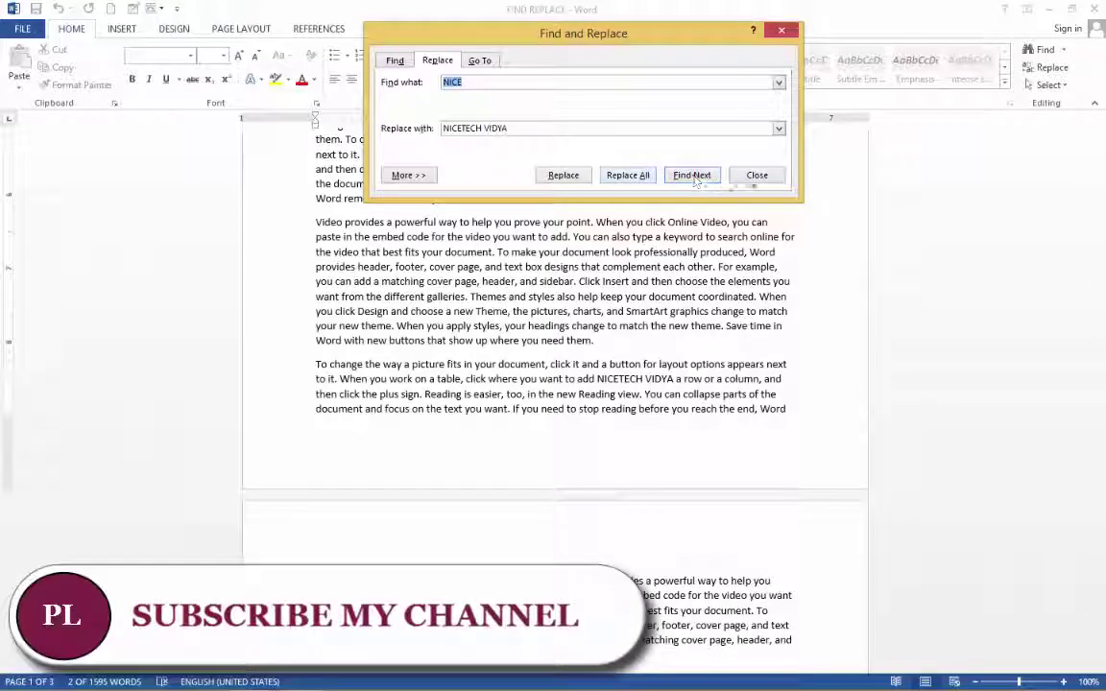
left_click(757, 176)
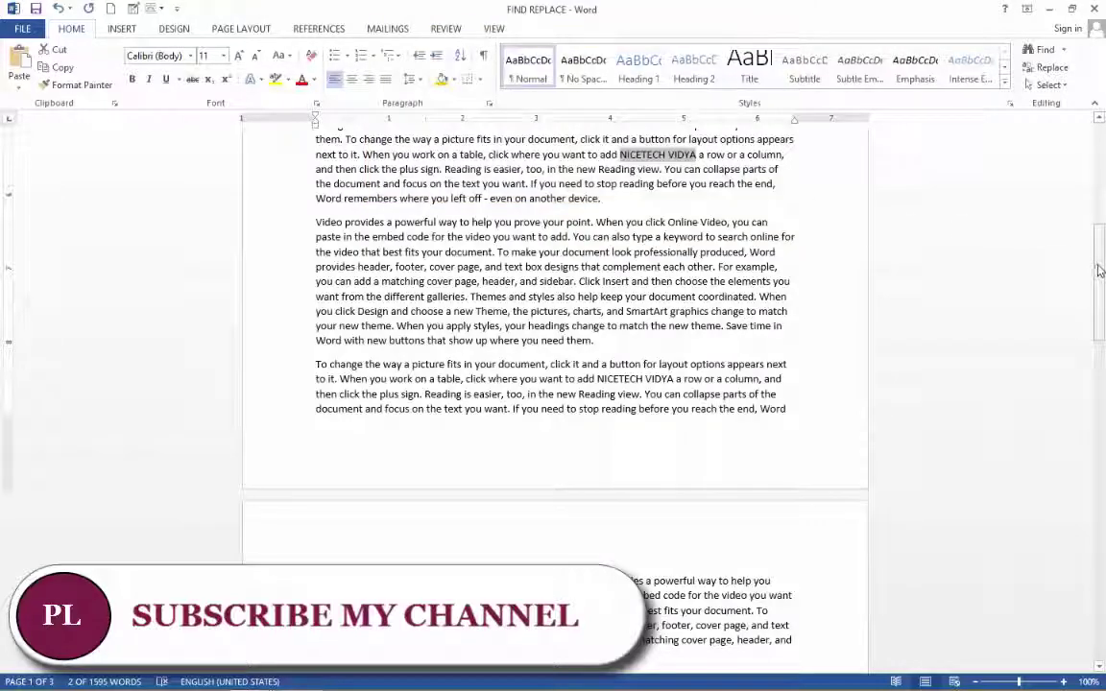
Step: Deselect the text and scroll through the document to review the NICETECH VIDYA replacements
scroll(649, 321, "up", 10)
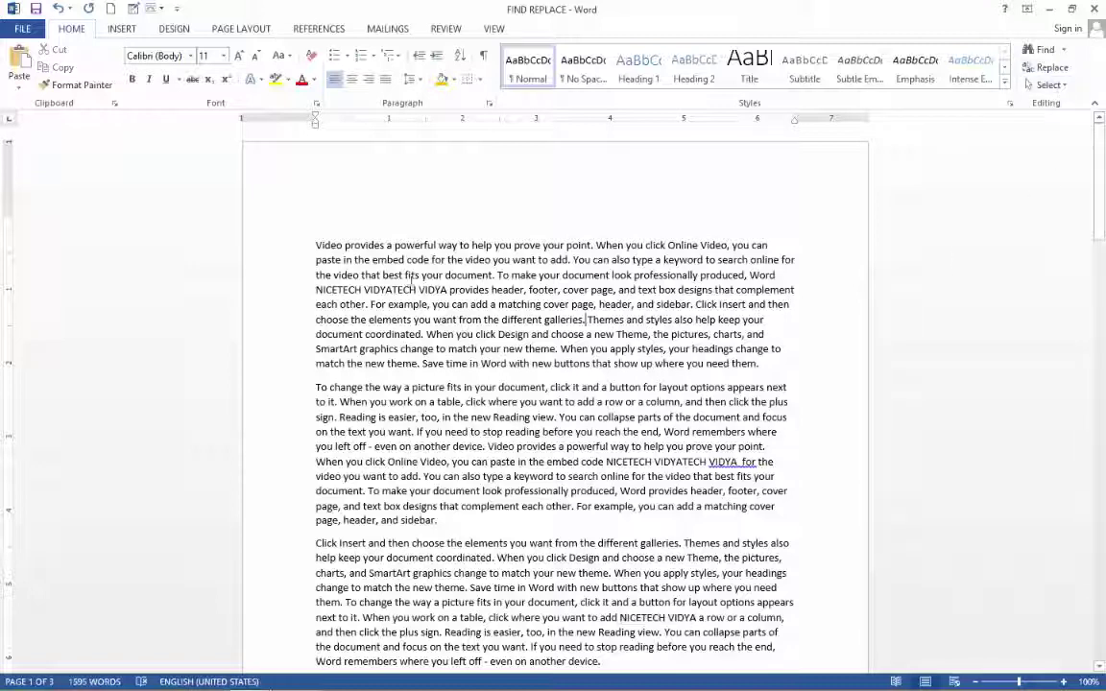
left_click(291, 233)
scroll(461, 403, "down", 1)
scroll(531, 471, "down", 2)
scroll(531, 471, "down", 6)
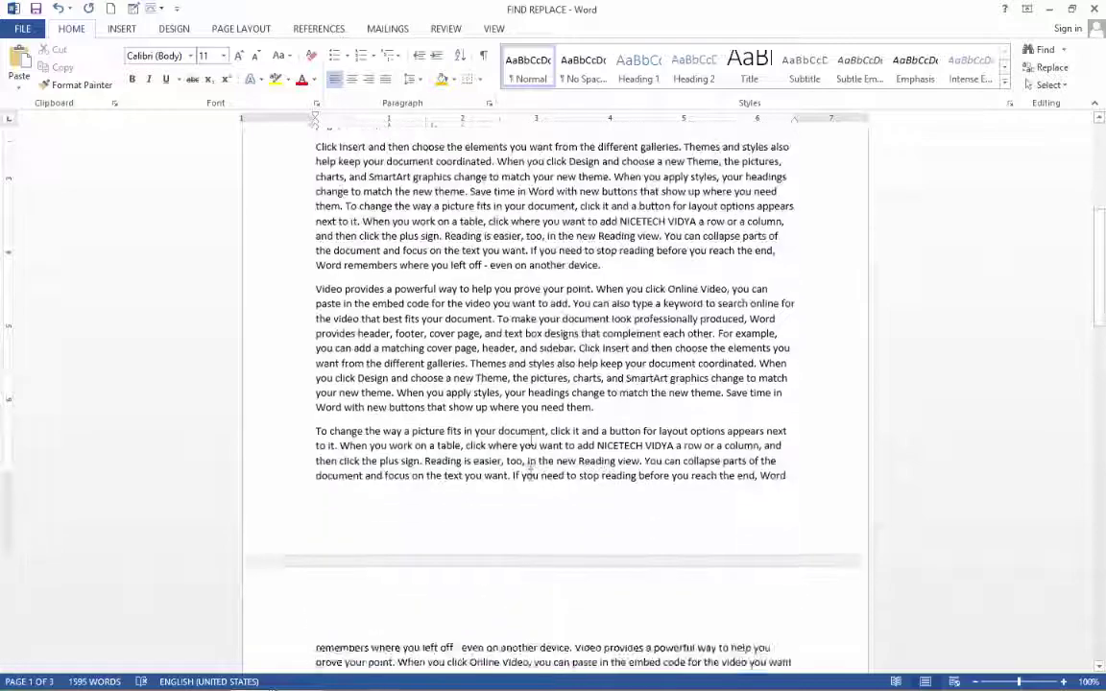
scroll(531, 480, "down", 6)
scroll(532, 499, "down", 4)
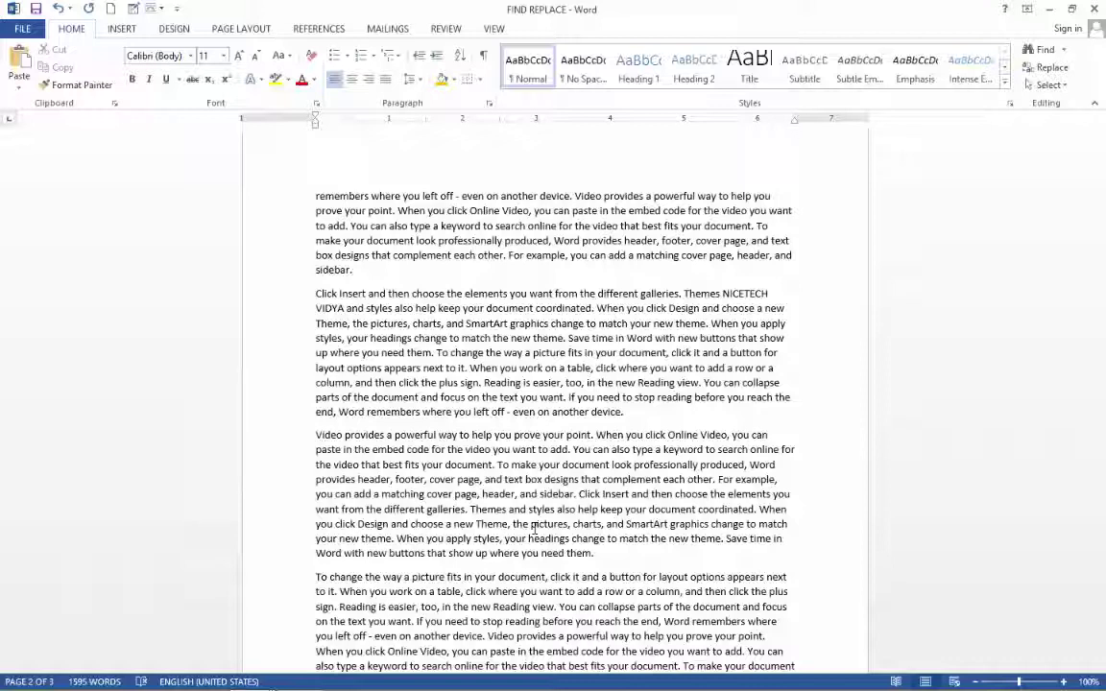
scroll(643, 545, "up", 1)
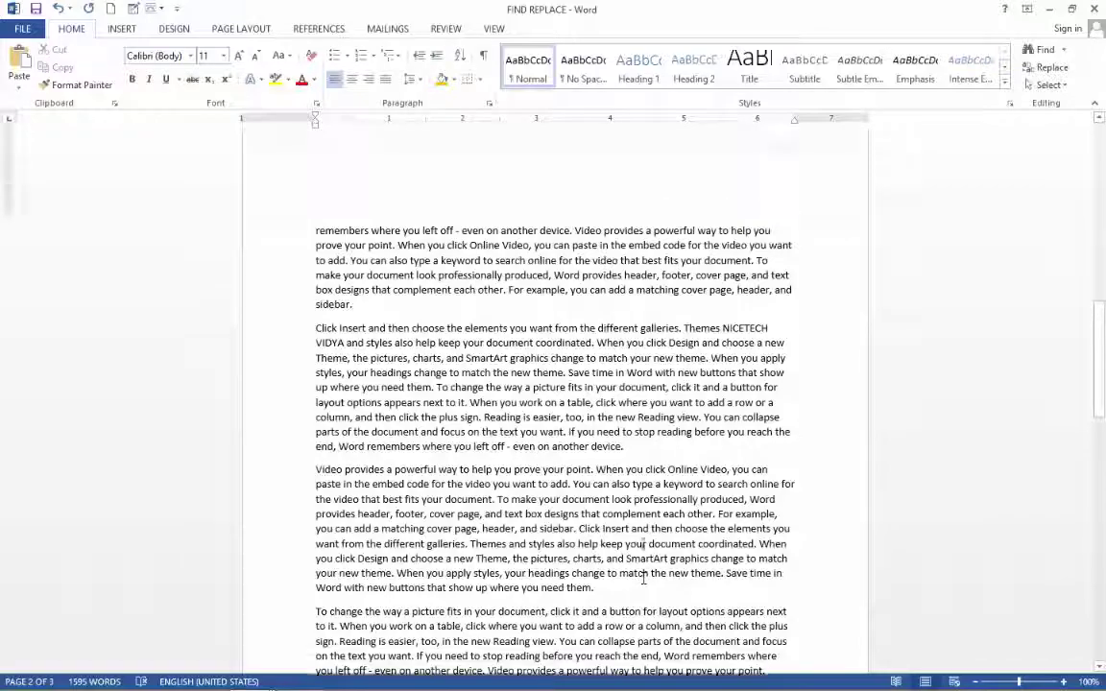
scroll(643, 544, "up", 2)
scroll(643, 544, "up", 5)
scroll(643, 545, "up", 5)
scroll(643, 544, "up", 4)
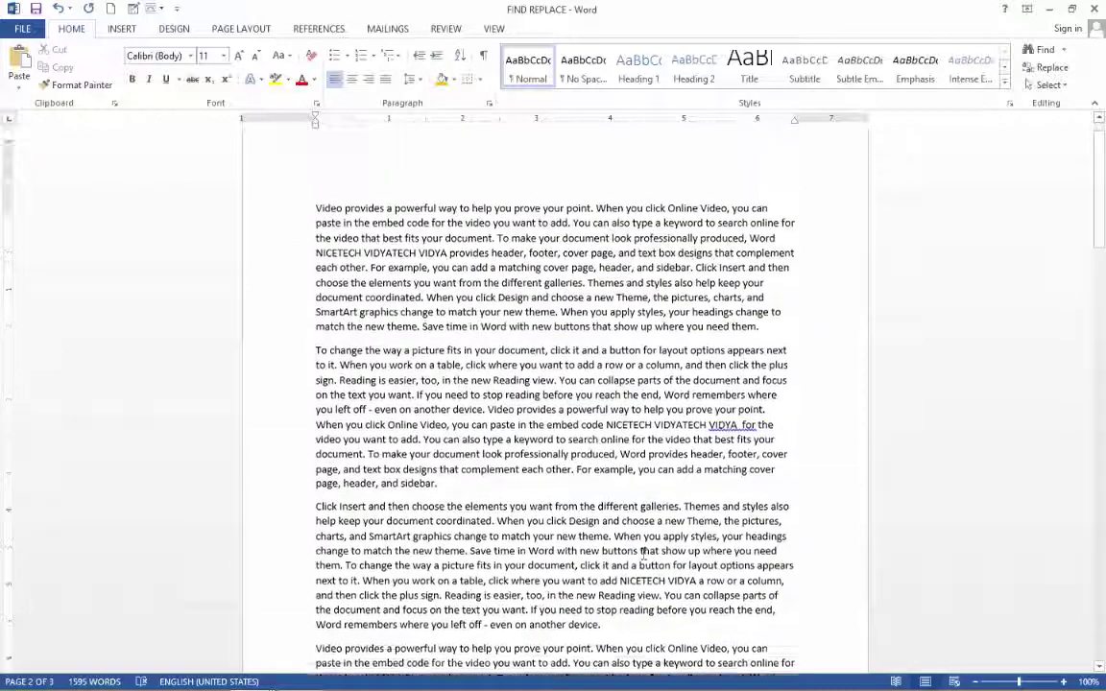
scroll(638, 518, "up", 1)
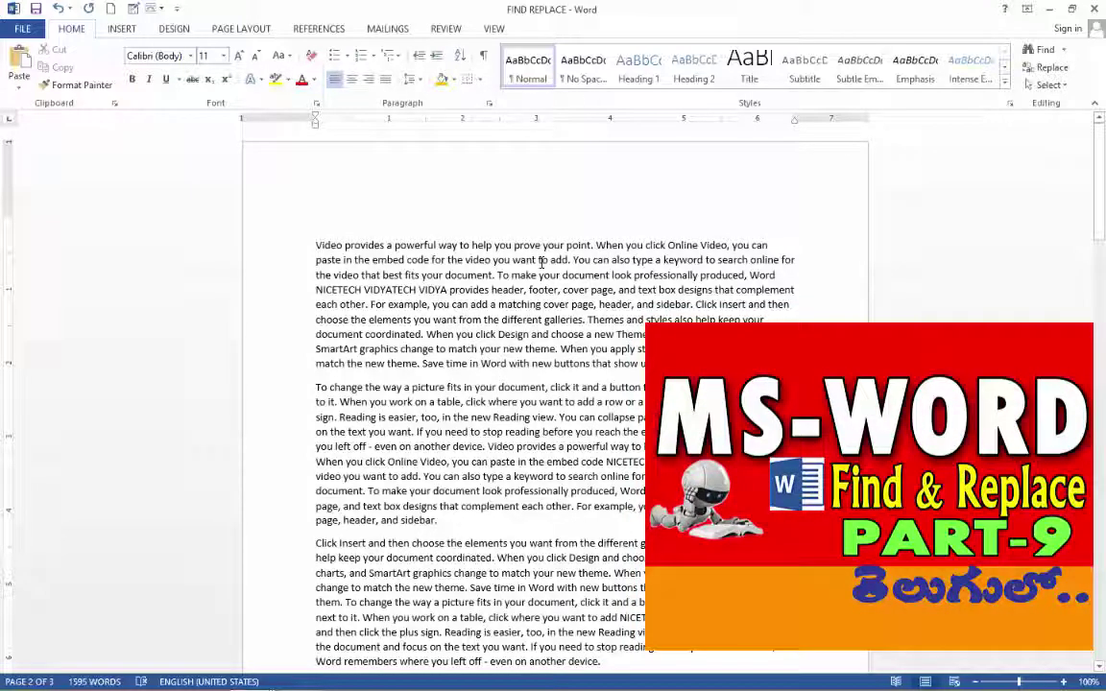
scroll(576, 288, "down", 3)
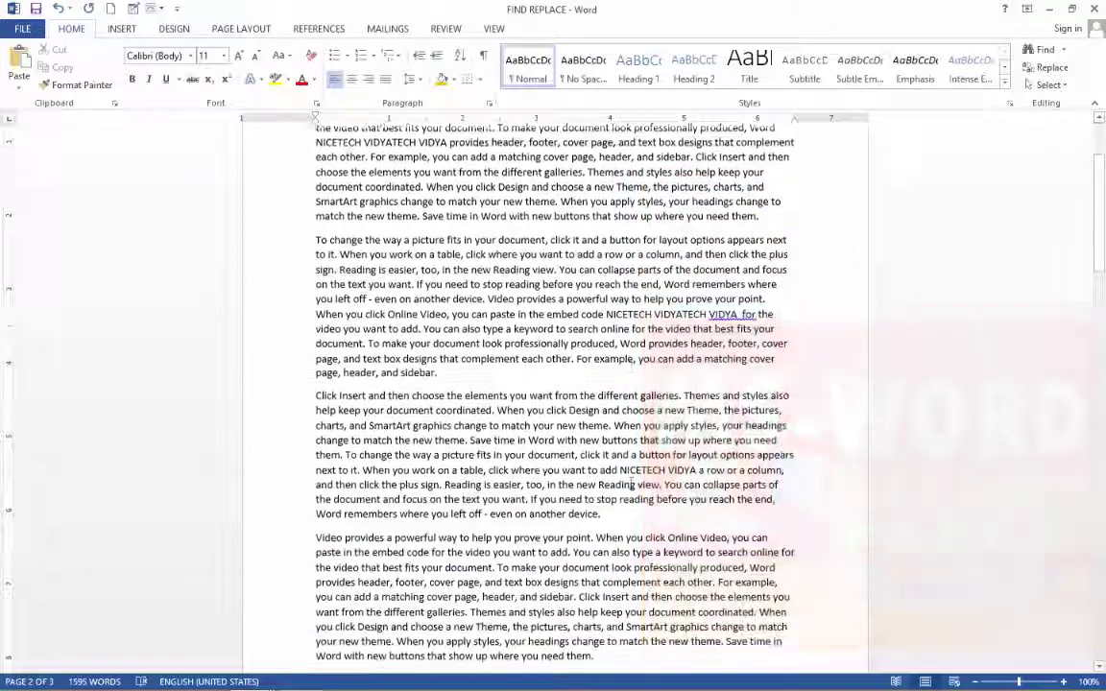
scroll(631, 328, "down", 4)
scroll(631, 327, "down", 5)
scroll(631, 346, "down", 5)
scroll(631, 384, "down", 5)
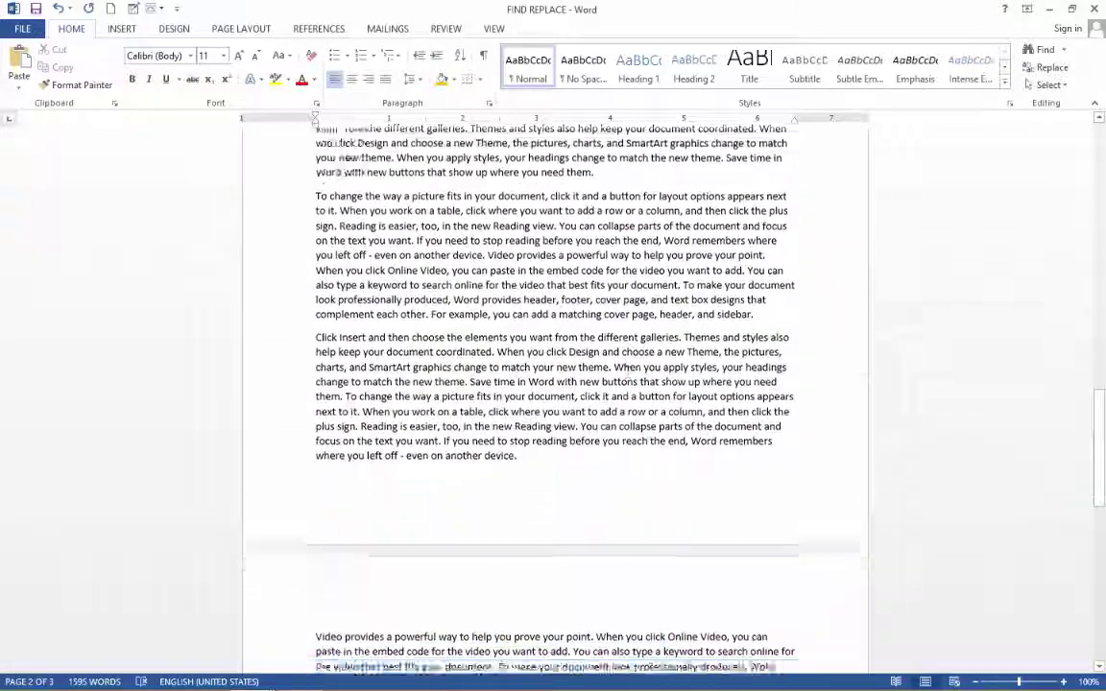
scroll(632, 419, "down", 4)
scroll(628, 451, "up", 3)
scroll(628, 451, "up", 5)
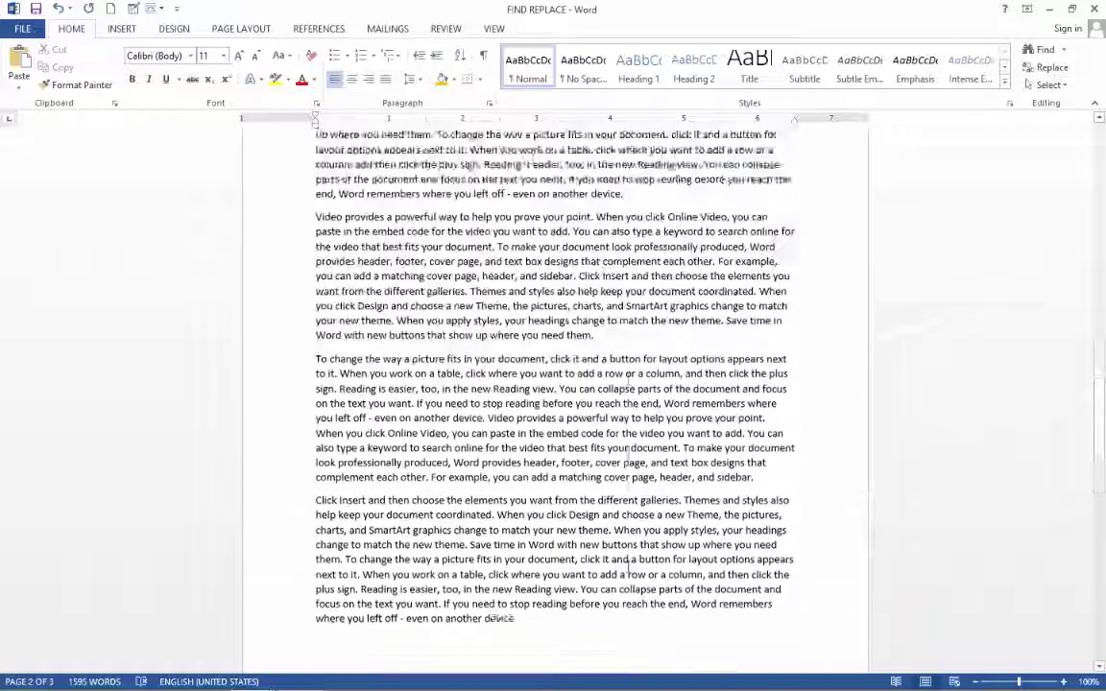
scroll(629, 499, "up", 5)
scroll(629, 499, "up", 1)
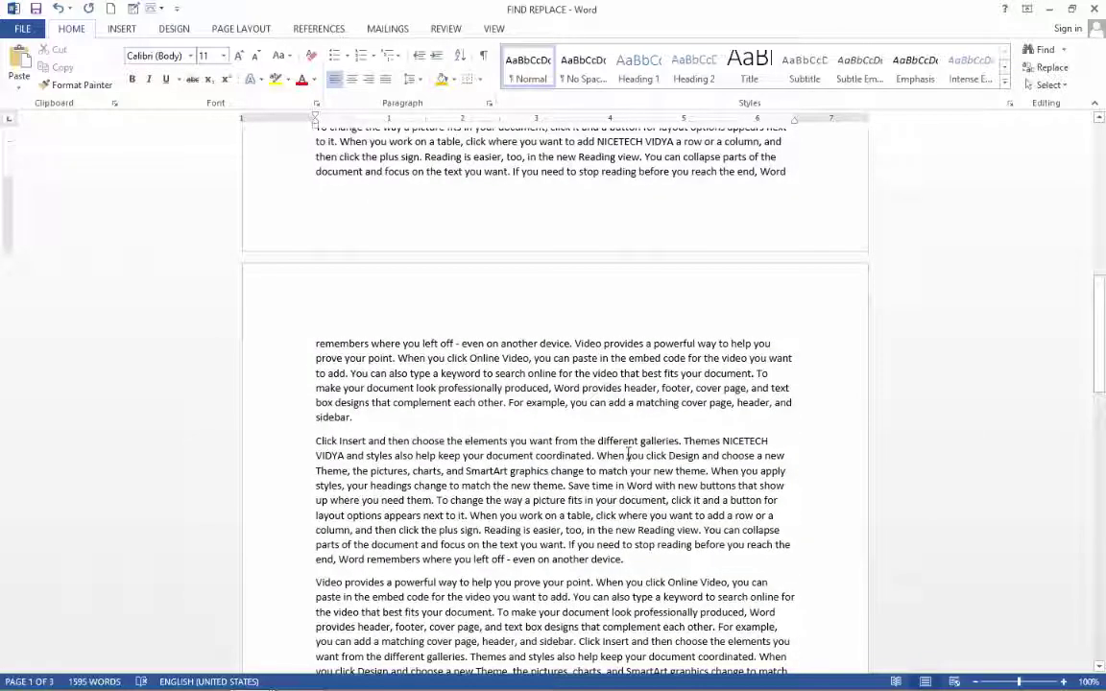
scroll(627, 453, "up", 5)
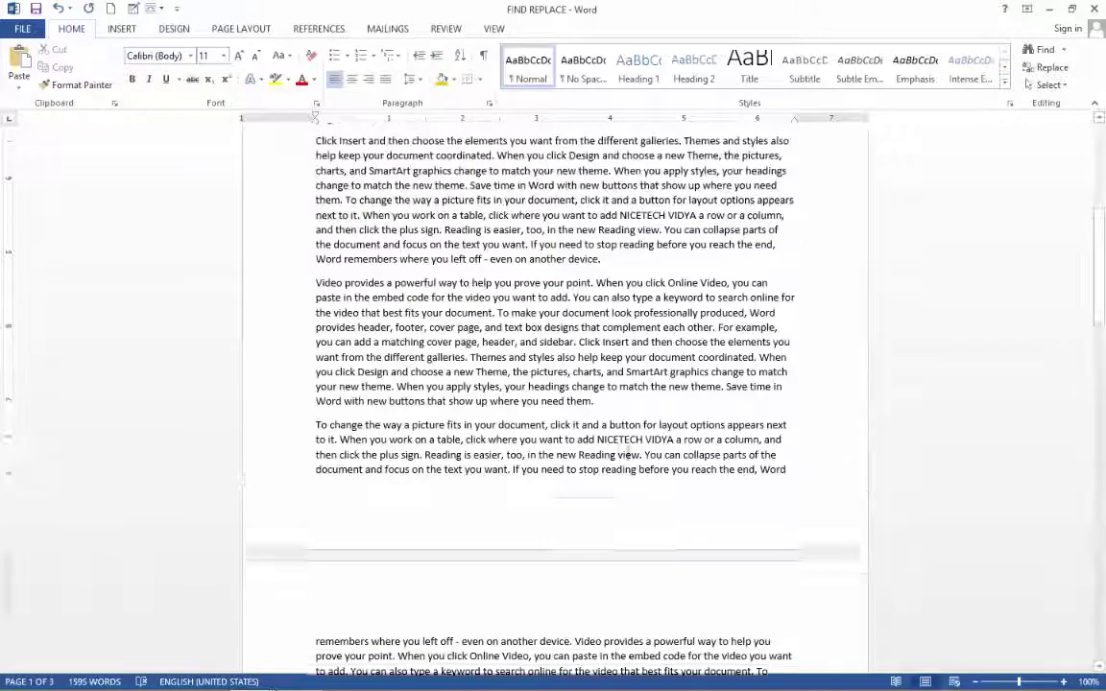
scroll(629, 448, "up", 1)
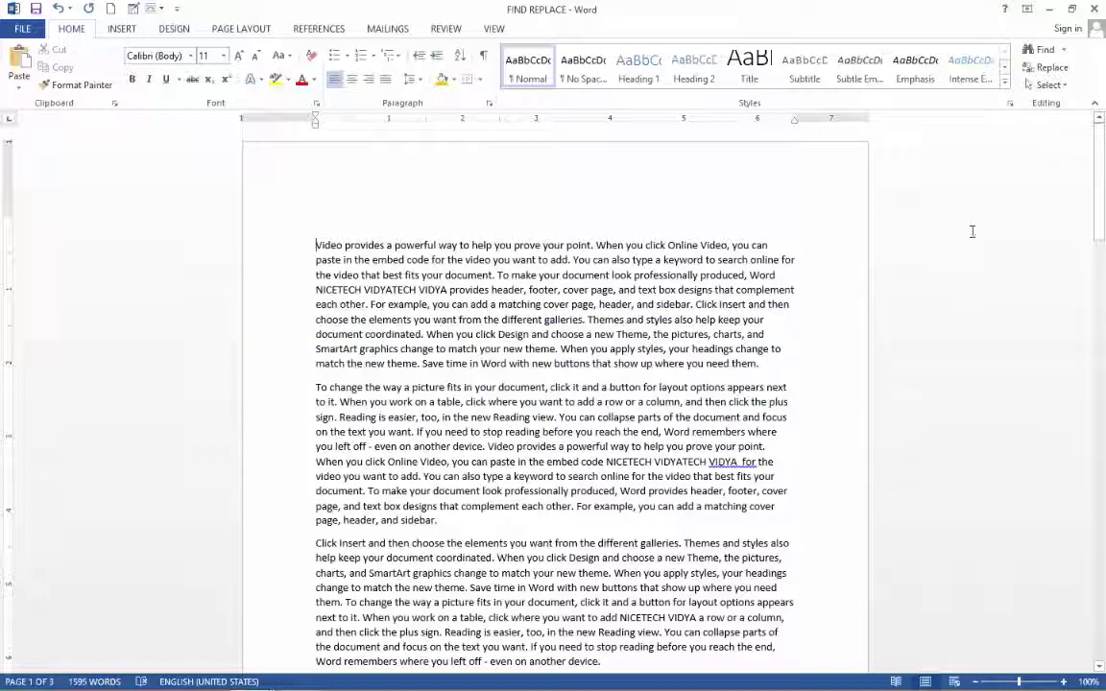
left_click(1050, 85)
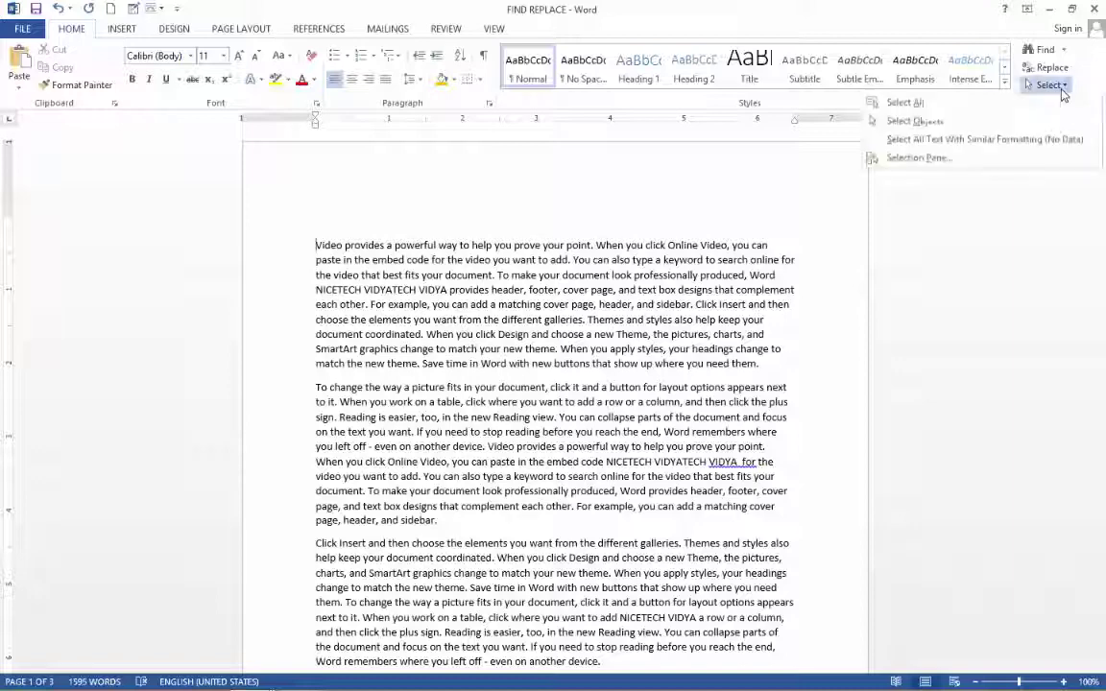
left_click(950, 104)
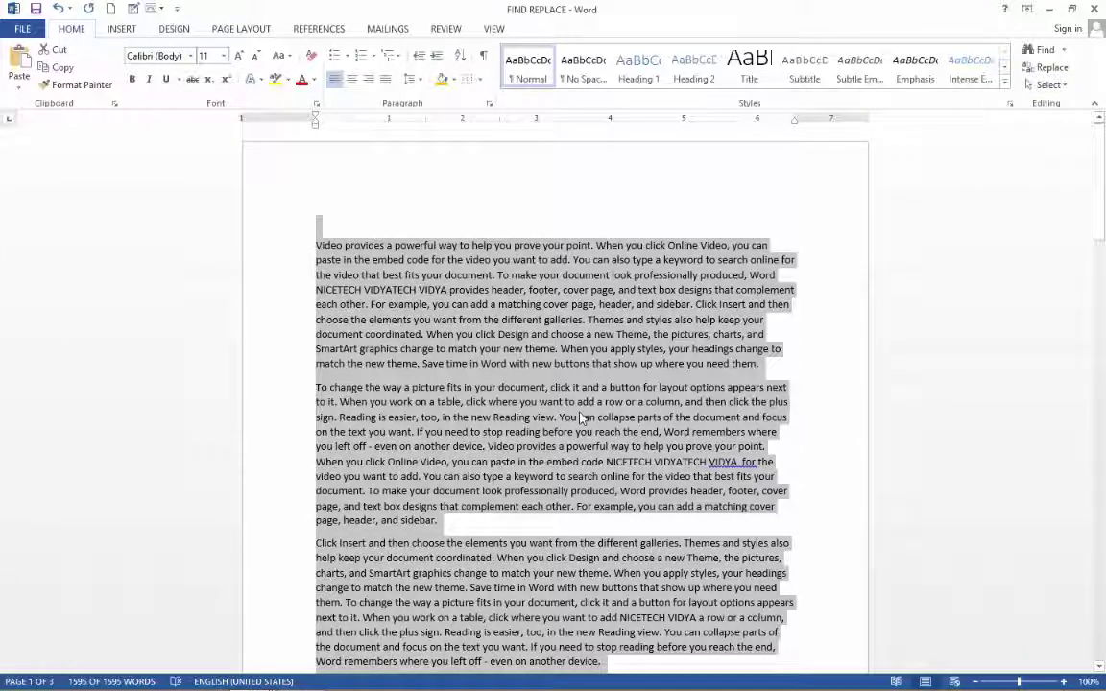
key("Delete")
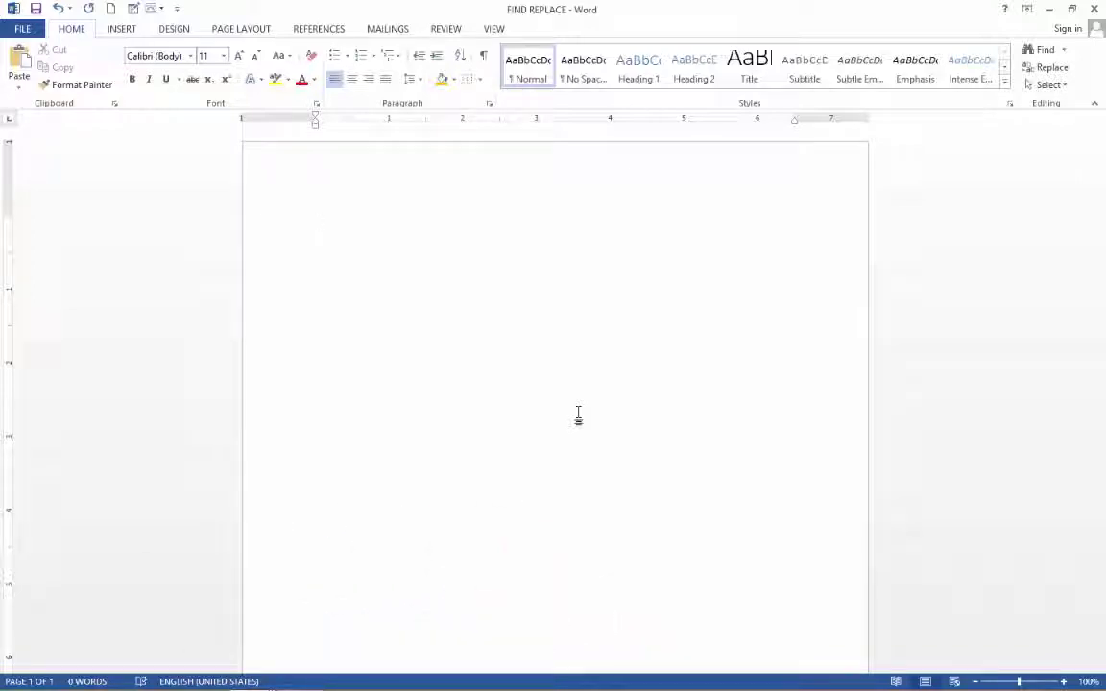
key("ctrl+z")
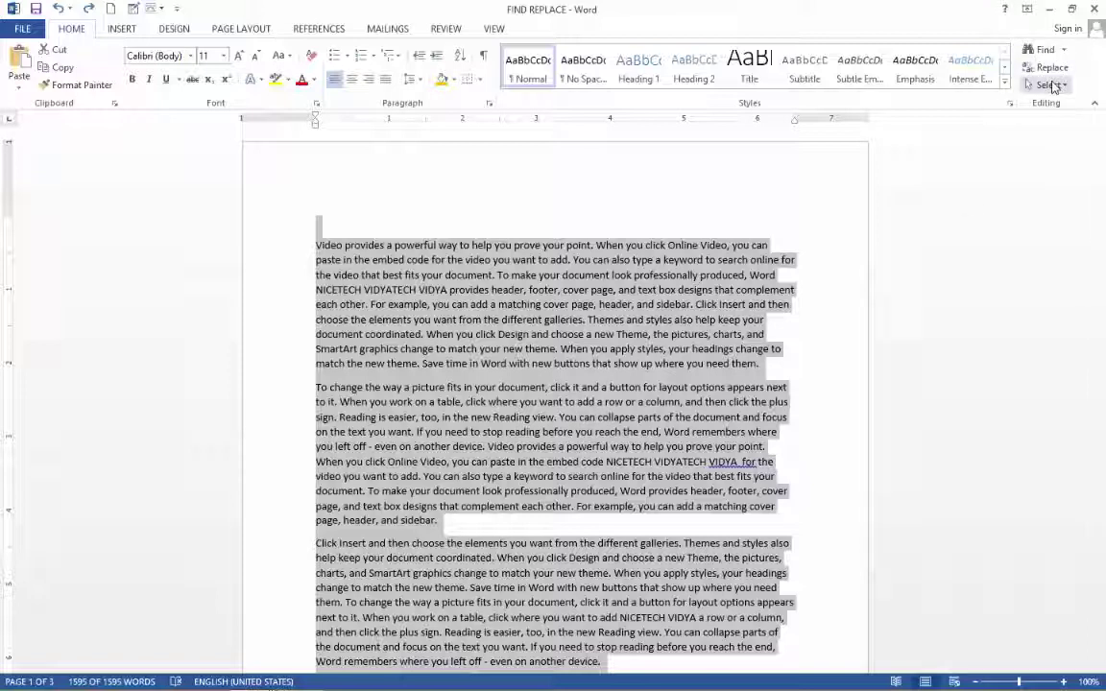
left_click(1051, 84)
left_click(907, 104)
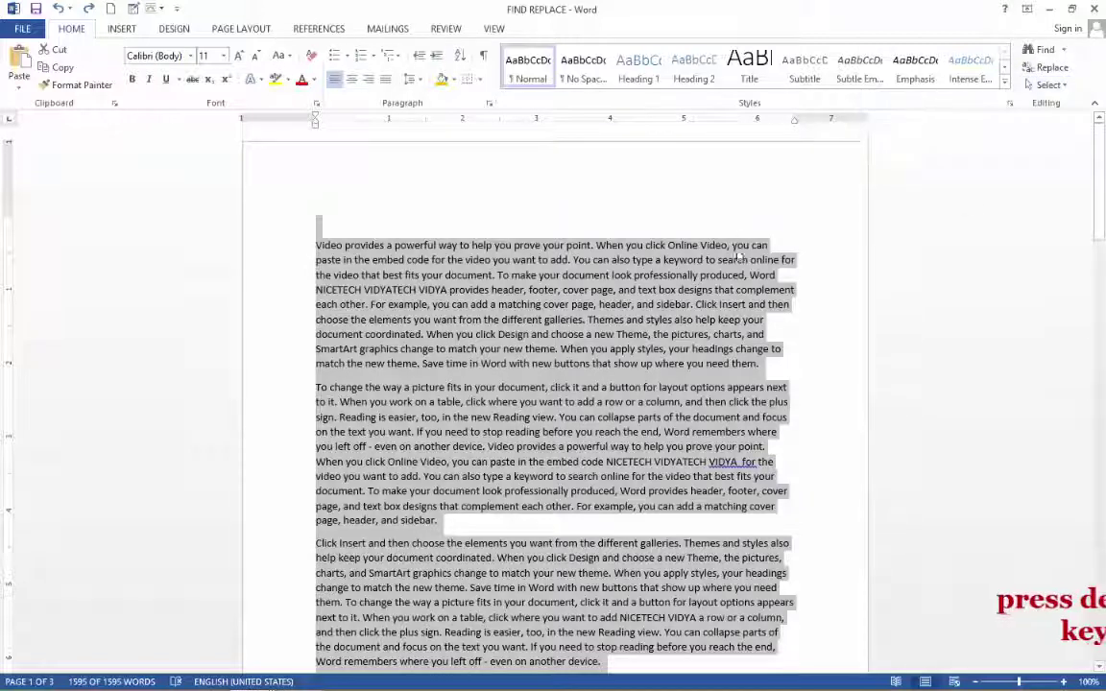
key("Delete")
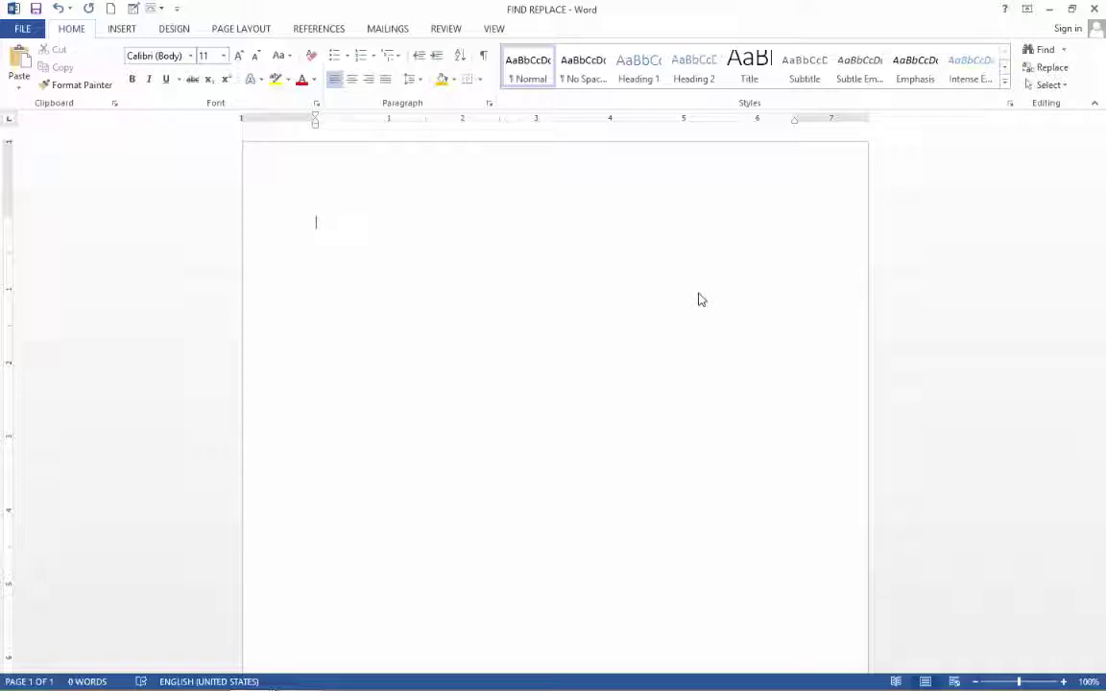
key("ctrl+z")
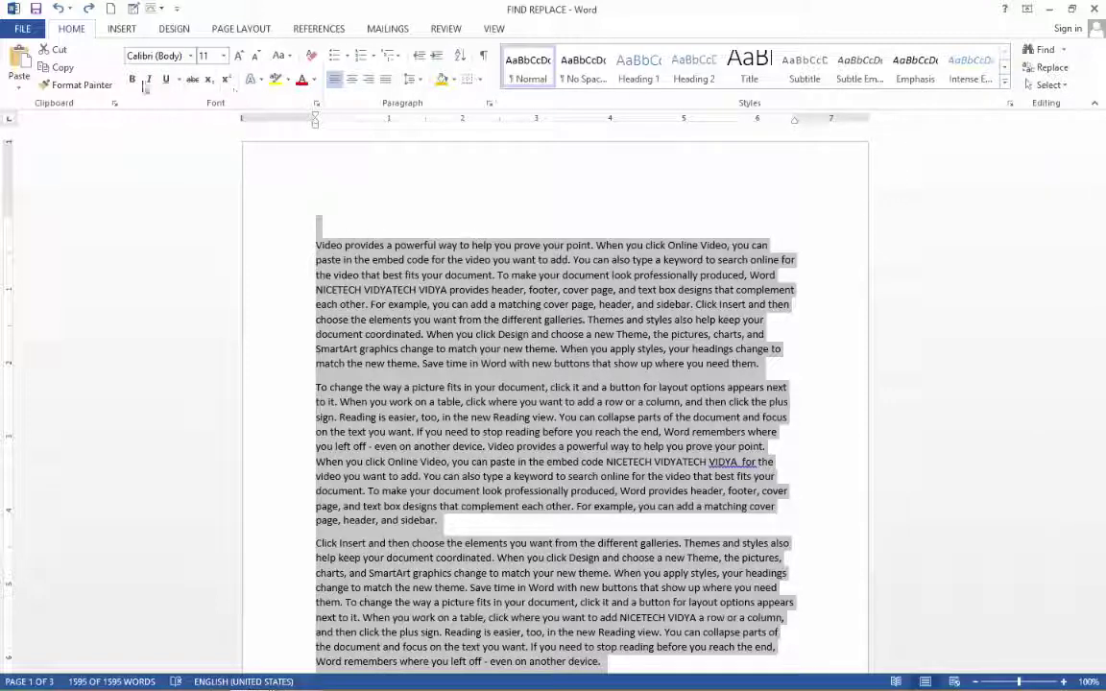
Step: Make all the selected document text bold and browse the gold Font Color choices
left_click(133, 79)
left_click(313, 79)
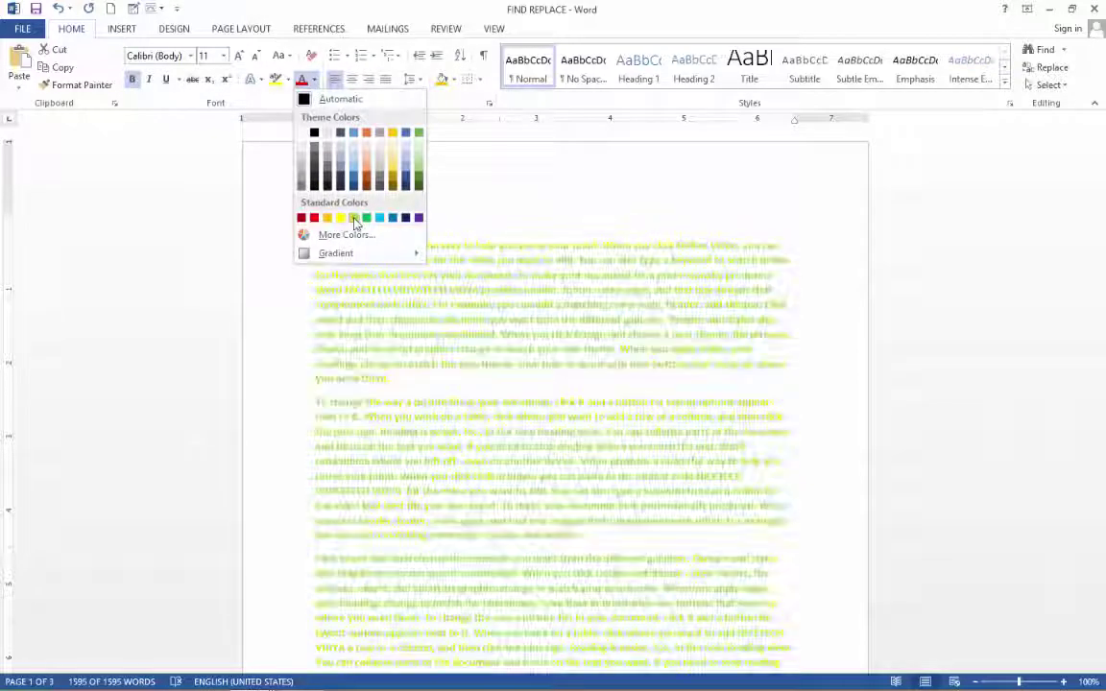
key("Escape")
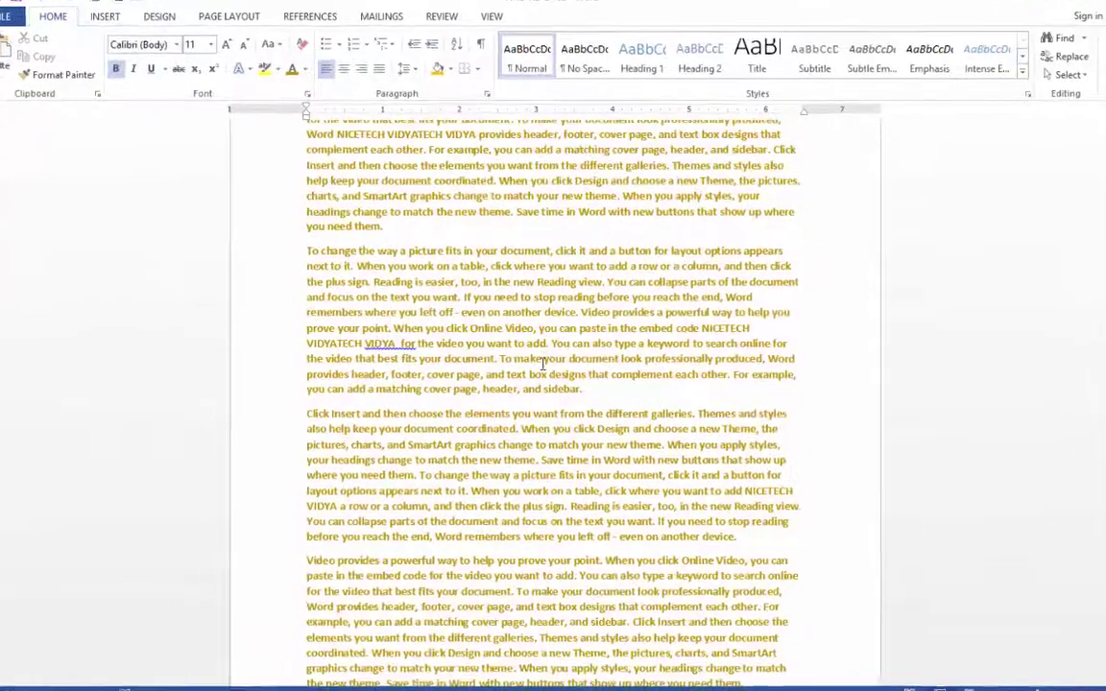
Step: Select lines of the first paragraph, starting before 'Video' and extending line by line
scroll(543, 363, "up", 3)
left_click_drag(351, 389, 238, 201)
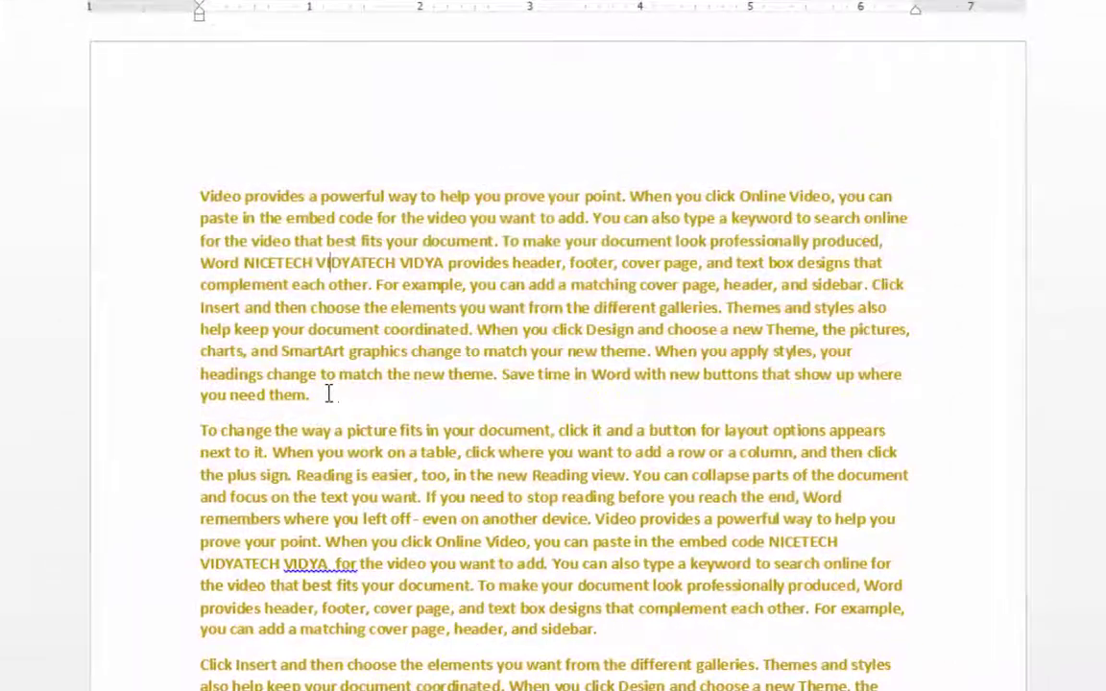
mouse_move(341, 389)
left_mouse_down()
mouse_move(188, 235)
mouse_move(185, 189)
left_mouse_up()
left_click(315, 244)
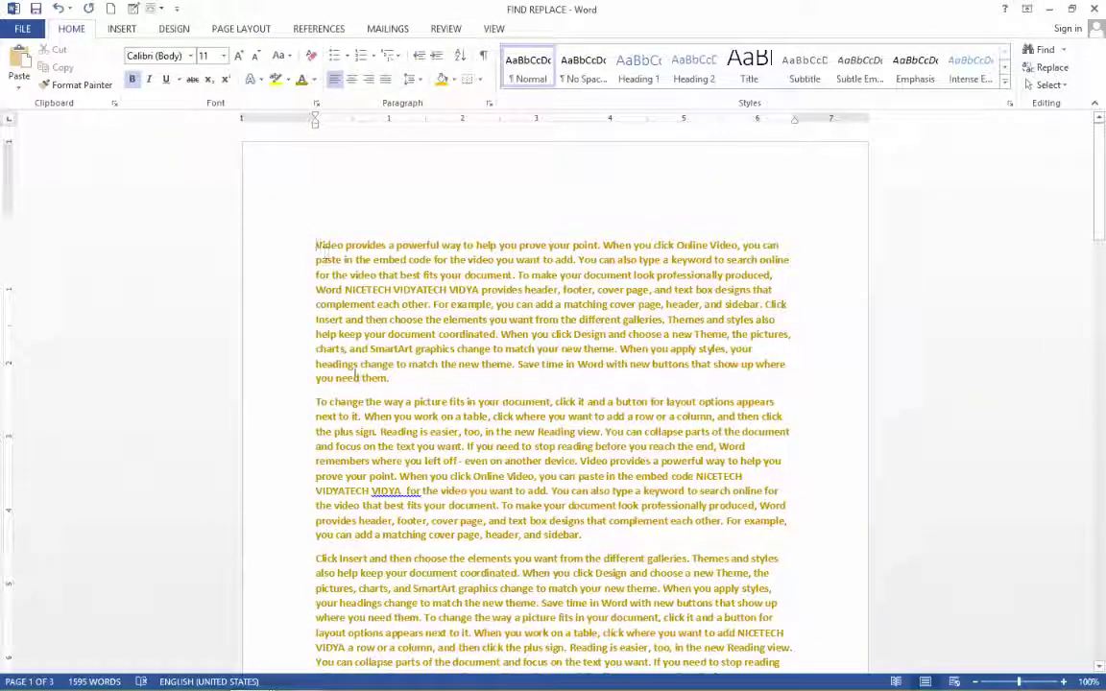
key("shift+Down")
key("shift+Down")
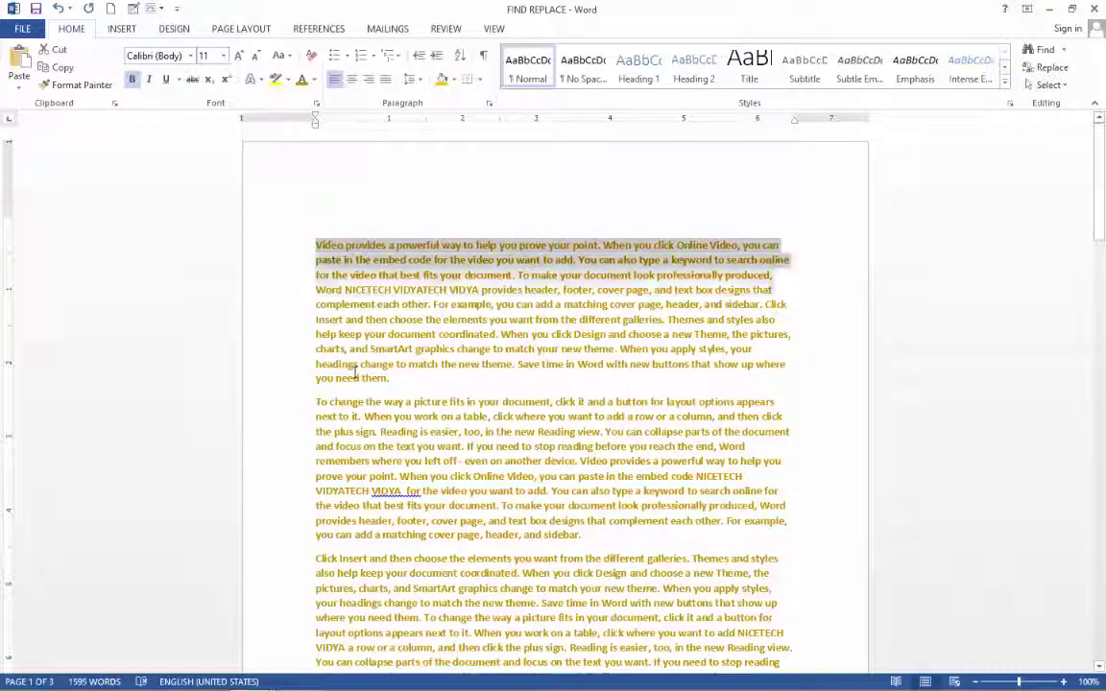
key("shift+Down")
key("shift+Down")
key("shift+Down")
key("shift+Down")
key("shift+Down")
key("shift+Down")
key("shift+Down")
key("shift+Down")
key("shift+Down")
key("shift+Down")
key("shift+Down")
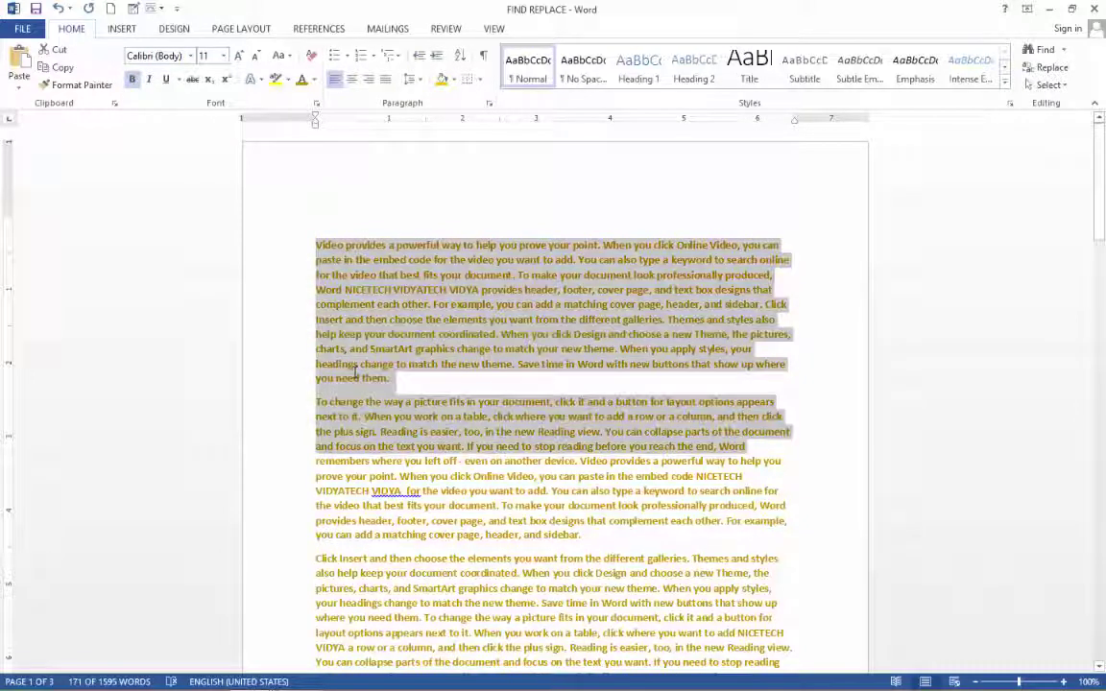
key("shift+Down")
key("shift+Down")
key("shift+Down")
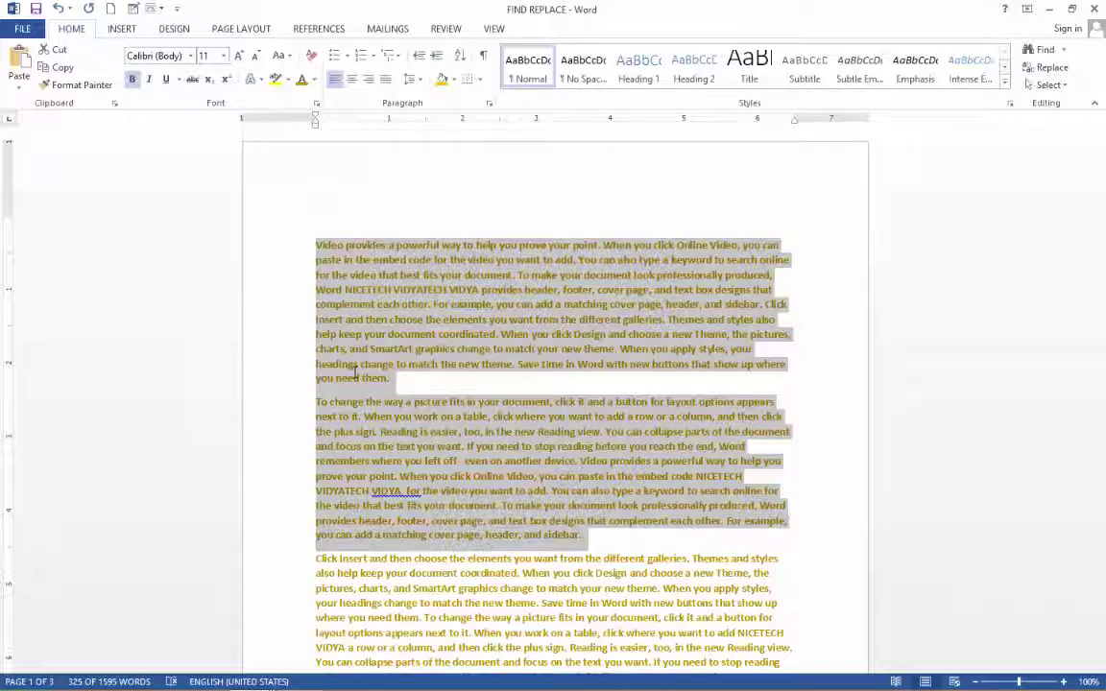
key("shift+Up")
key("shift+Up")
key("shift+Up")
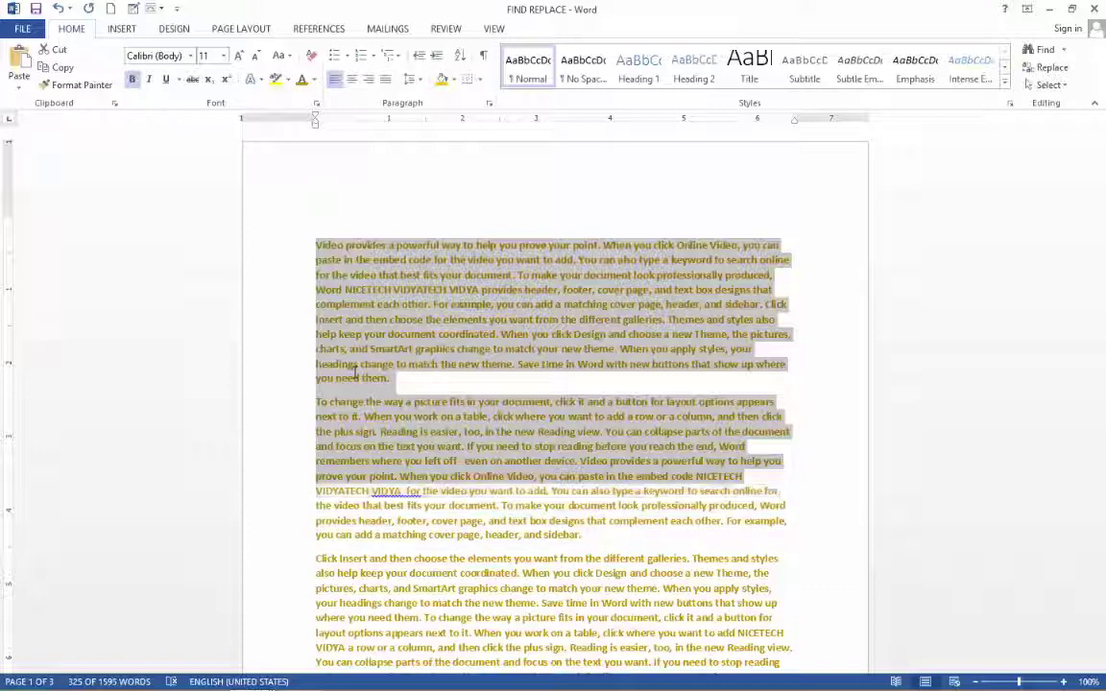
key("shift+Up")
key("shift+Up")
key("shift+Up")
key("shift+Up")
key("shift+Up")
key("shift+Up")
key("shift+Up")
key("shift+Up")
key("shift+Up")
key("shift+Up")
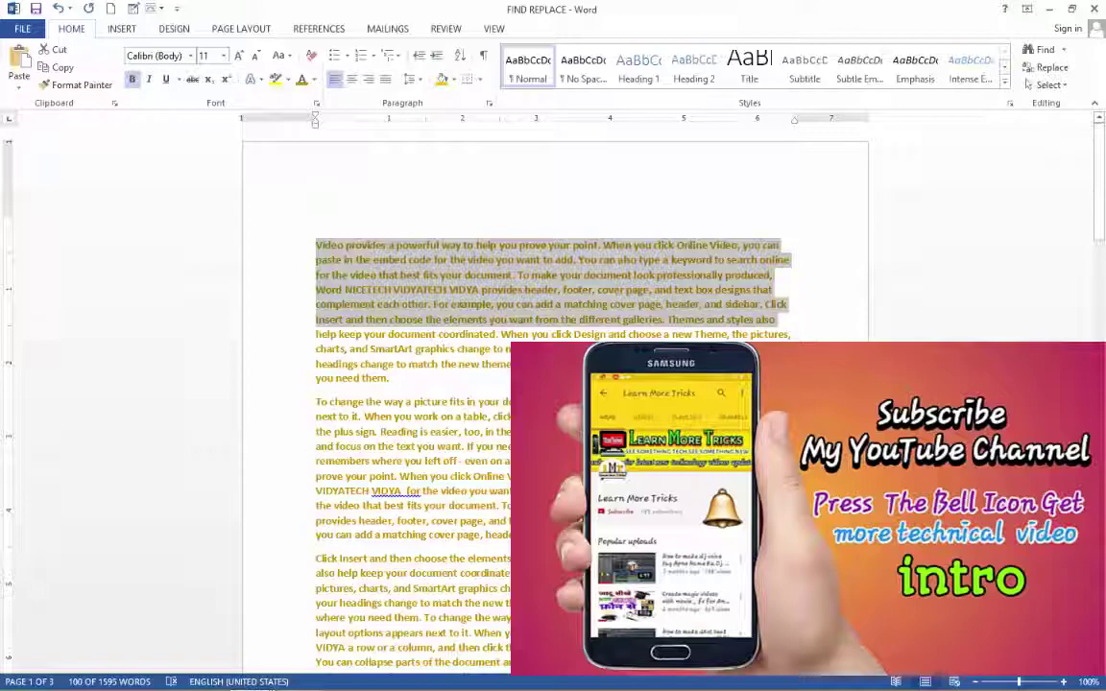
Step: Scroll through the BULLETS document's computer devices and memory list
scroll(553, 384, "down", 2)
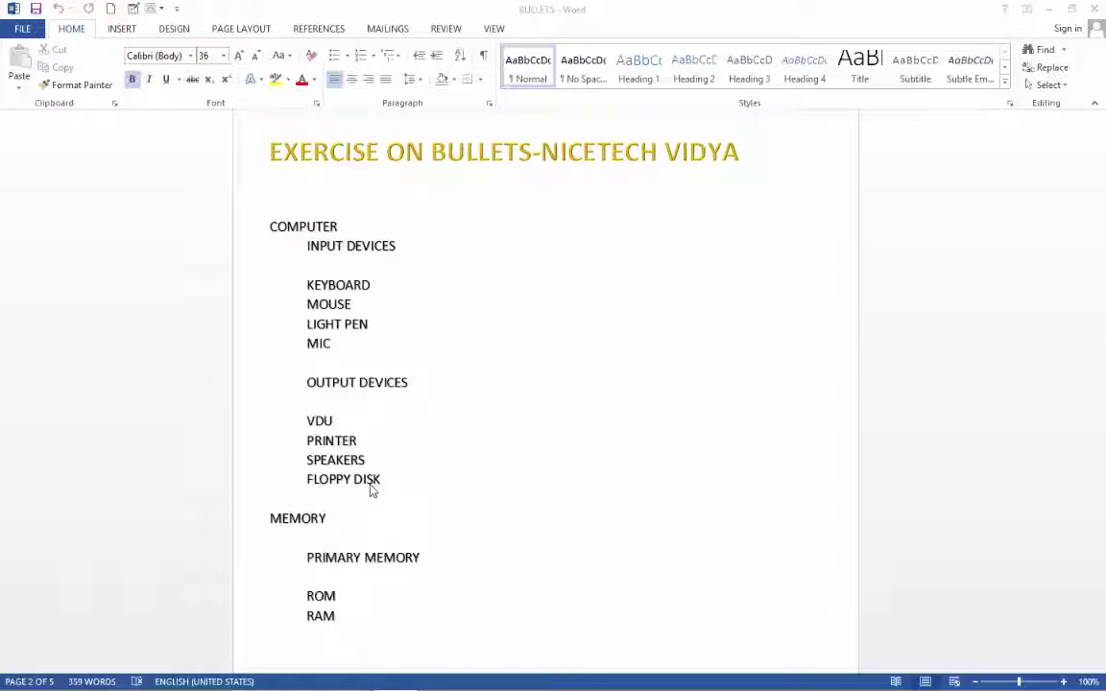
Step: Below RAM, type SECONDARY MEMORY, then IPOD, FLOPPY DISK, HARDISK and MAGNATIC TAPE on separate lines
left_click(349, 618)
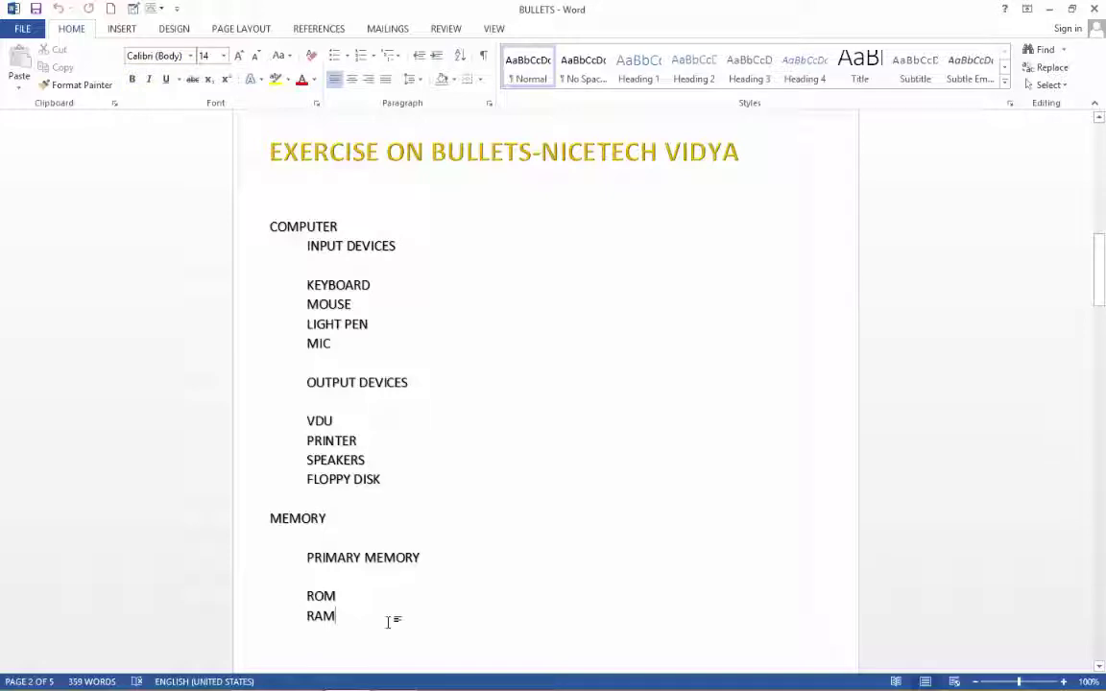
key("Return")
key("Return")
type("SECONDAY")
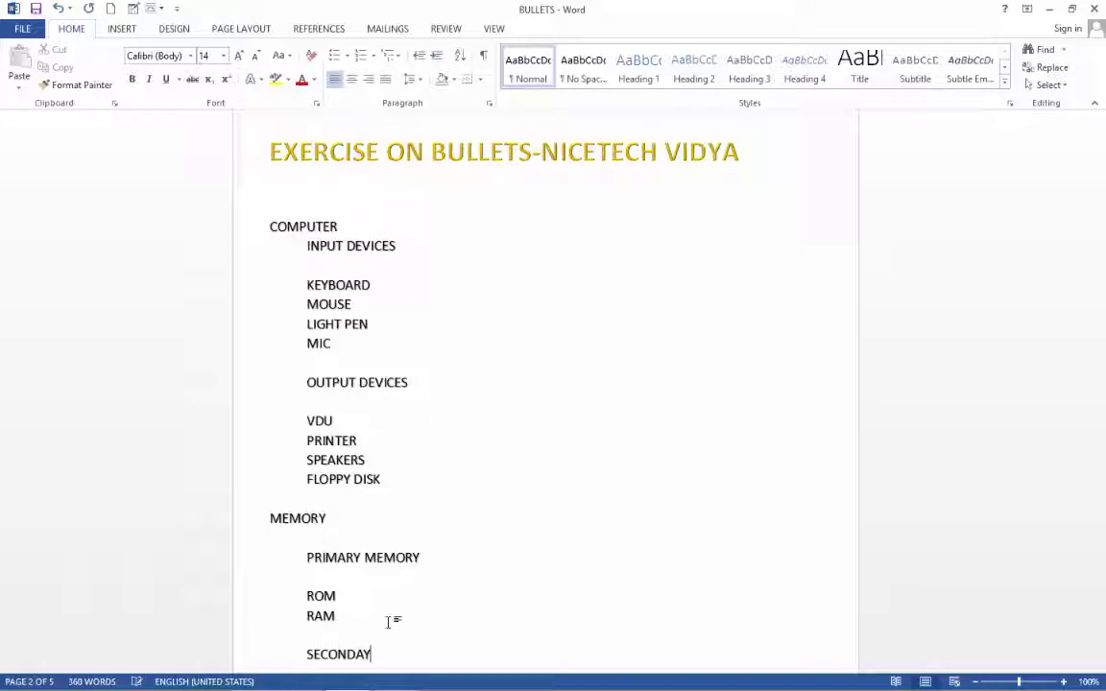
type("MEMORY")
key("Return")
type("IPO")
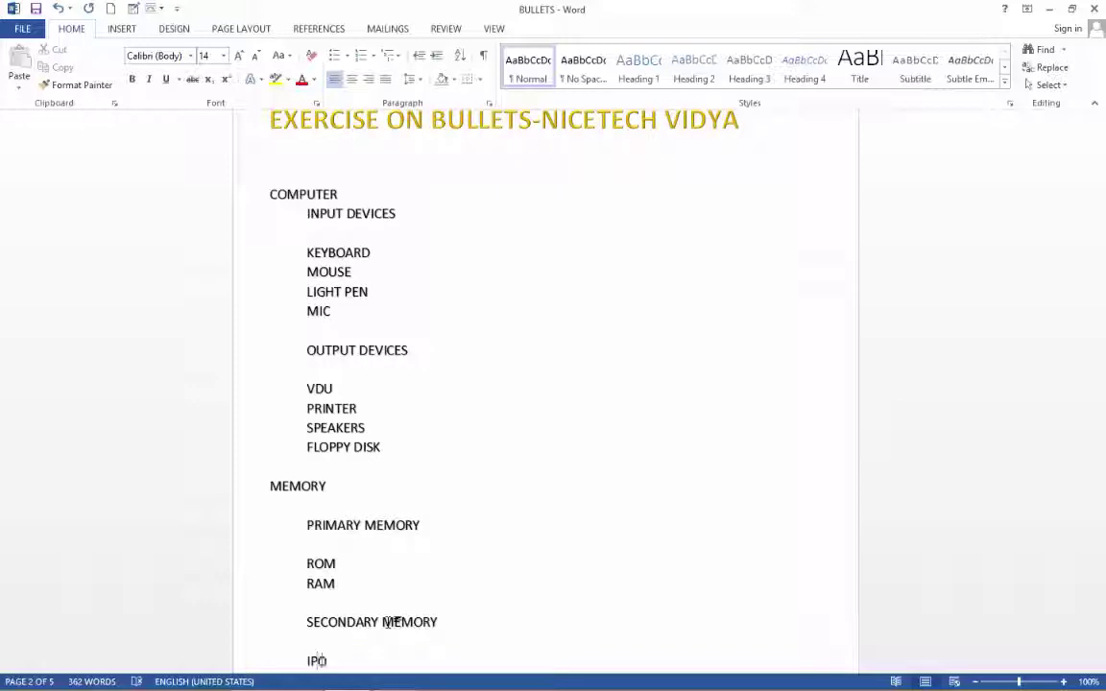
type("D")
key("Return")
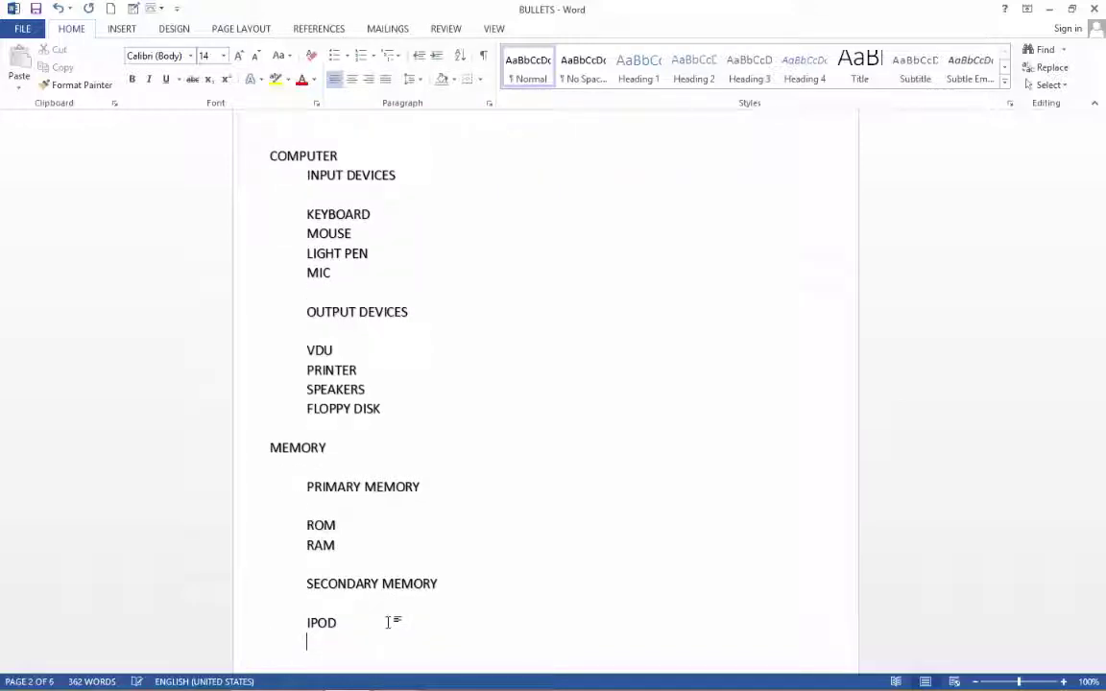
type("FLOPP")
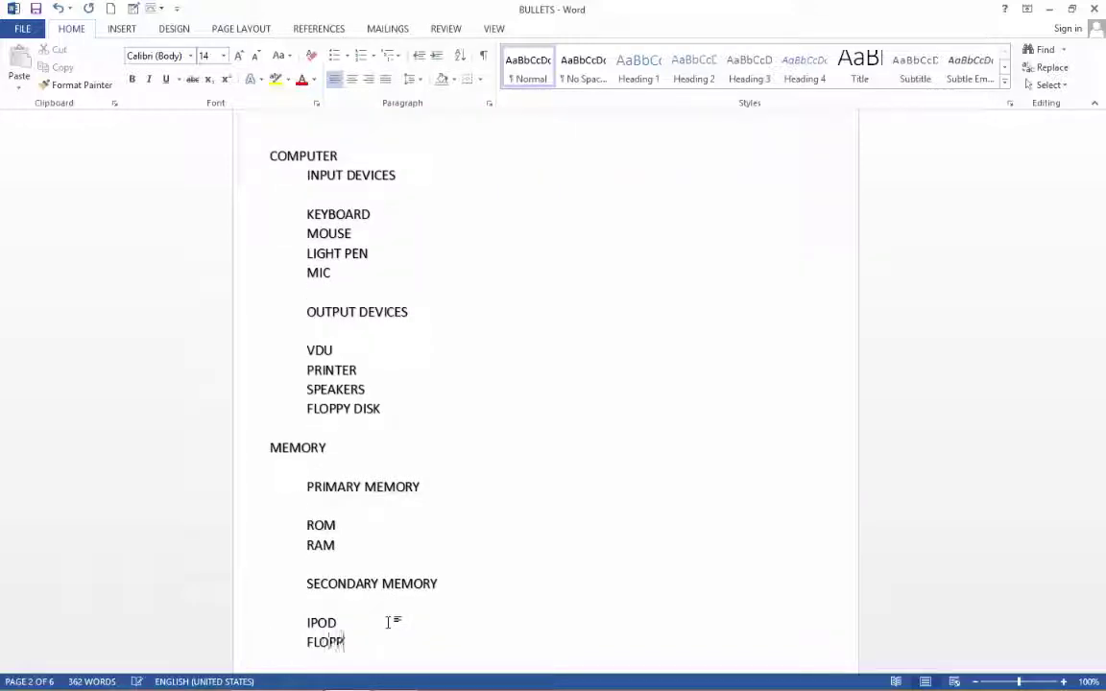
type("Y DISK")
key("Return")
type("D")
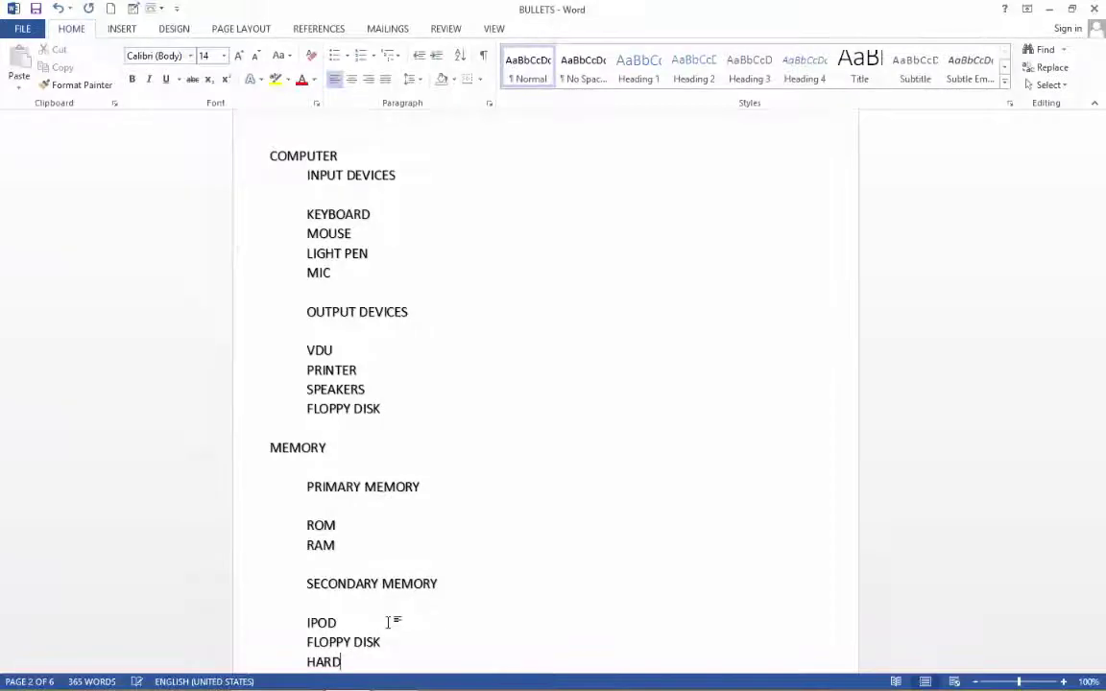
type("ISK")
key("Return")
type("MAGN")
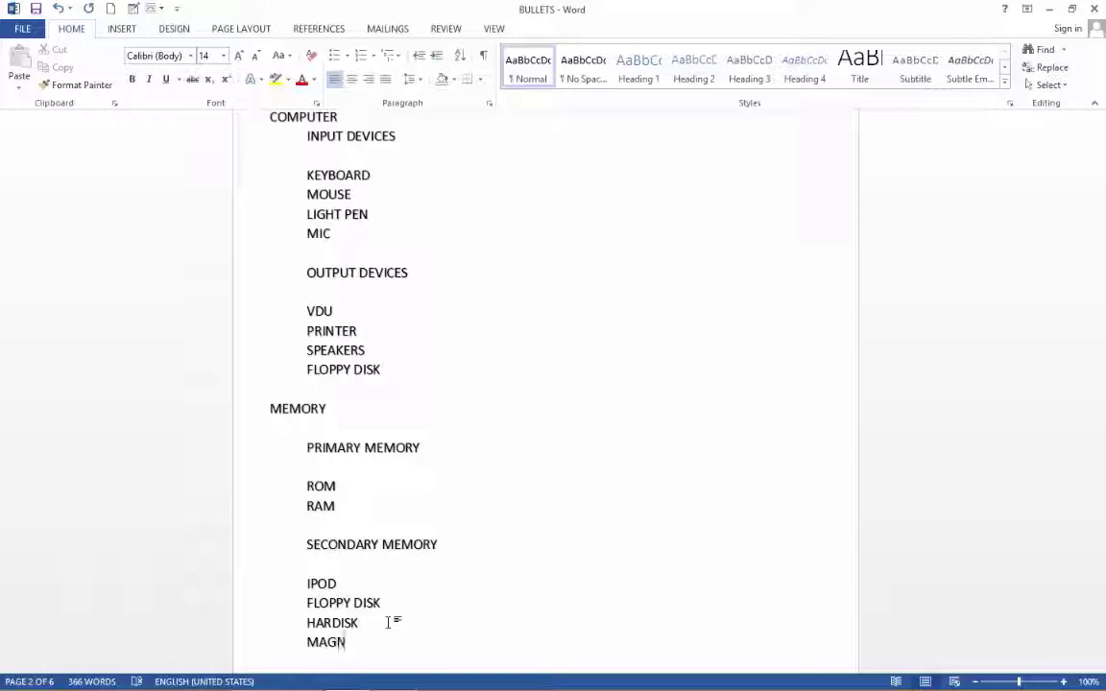
type("ATIC TAPE")
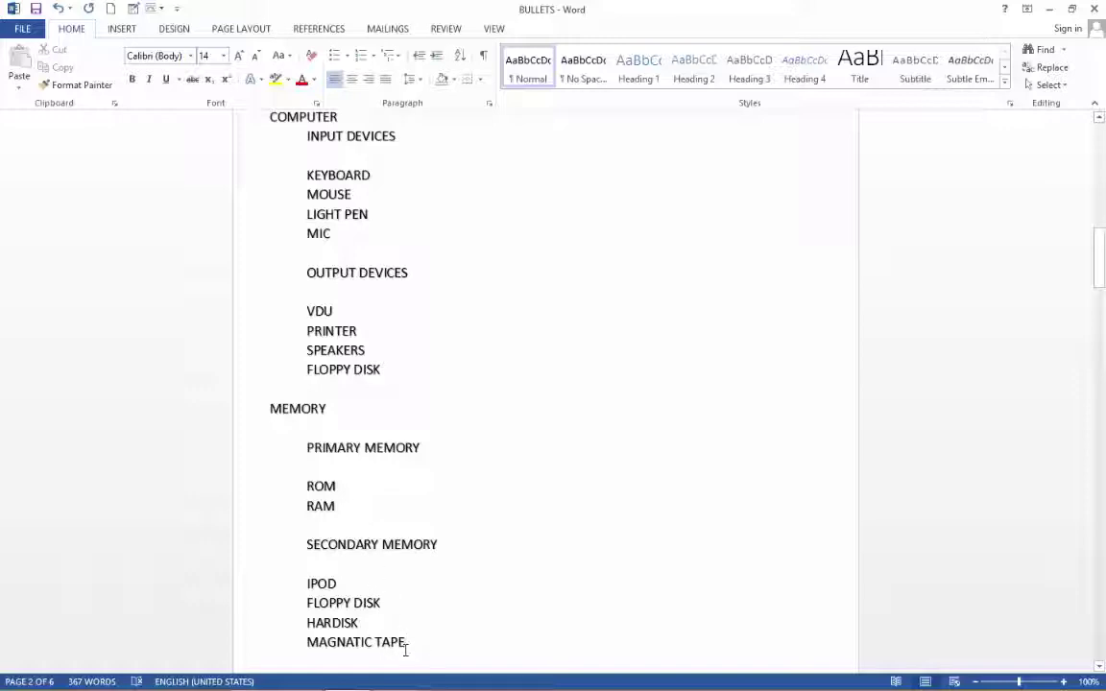
Step: Apply the Heading 1 style to COMPUTER
scroll(405, 650, "up", 3)
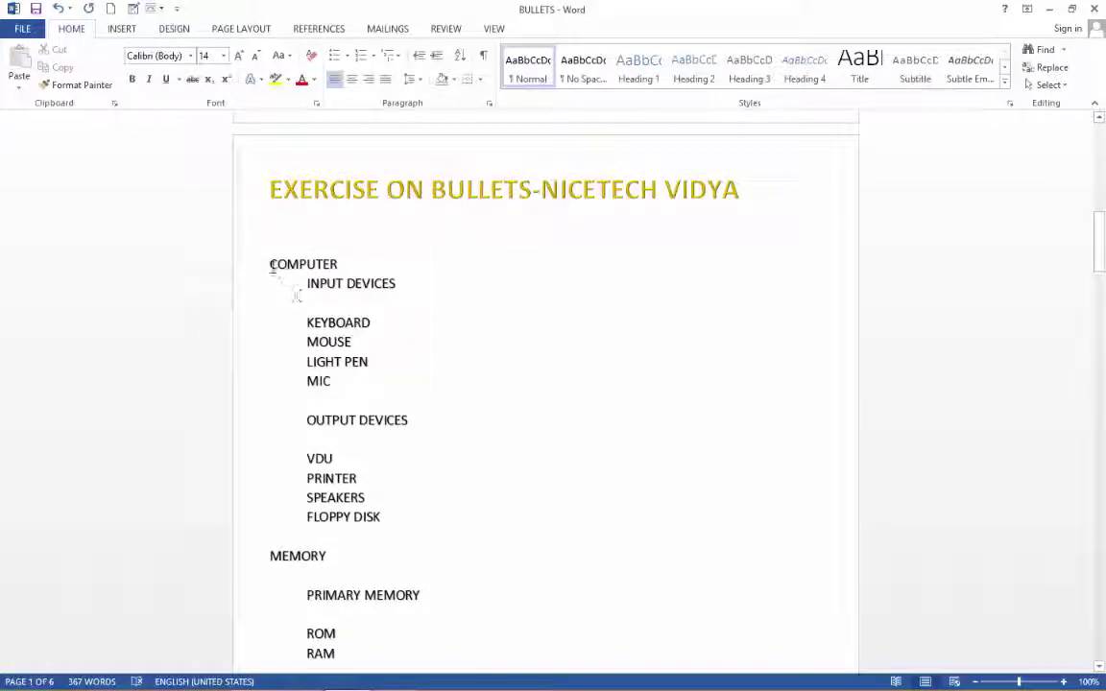
left_click_drag(272, 265, 408, 422)
left_click(372, 323)
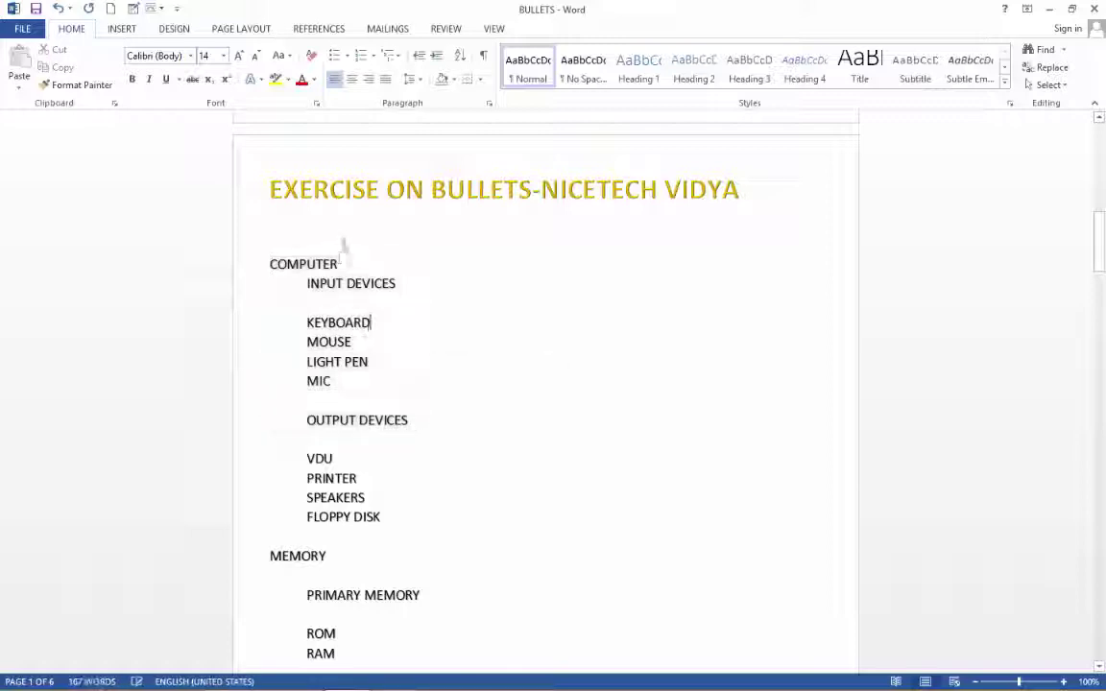
left_click_drag(338, 264, 271, 264)
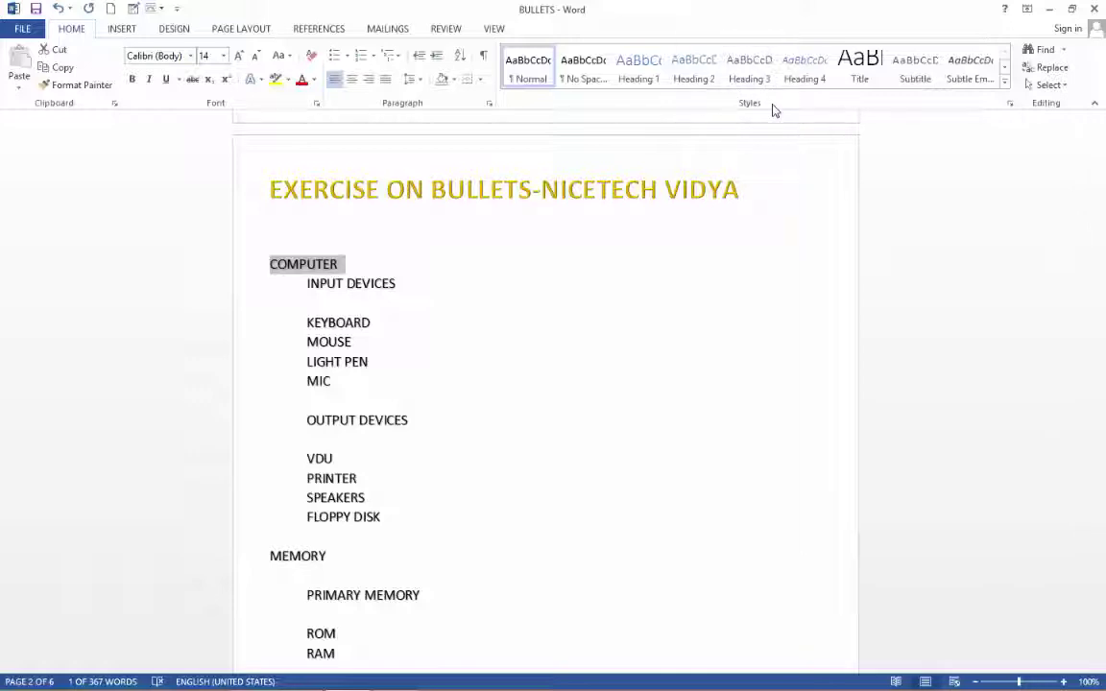
left_click(650, 84)
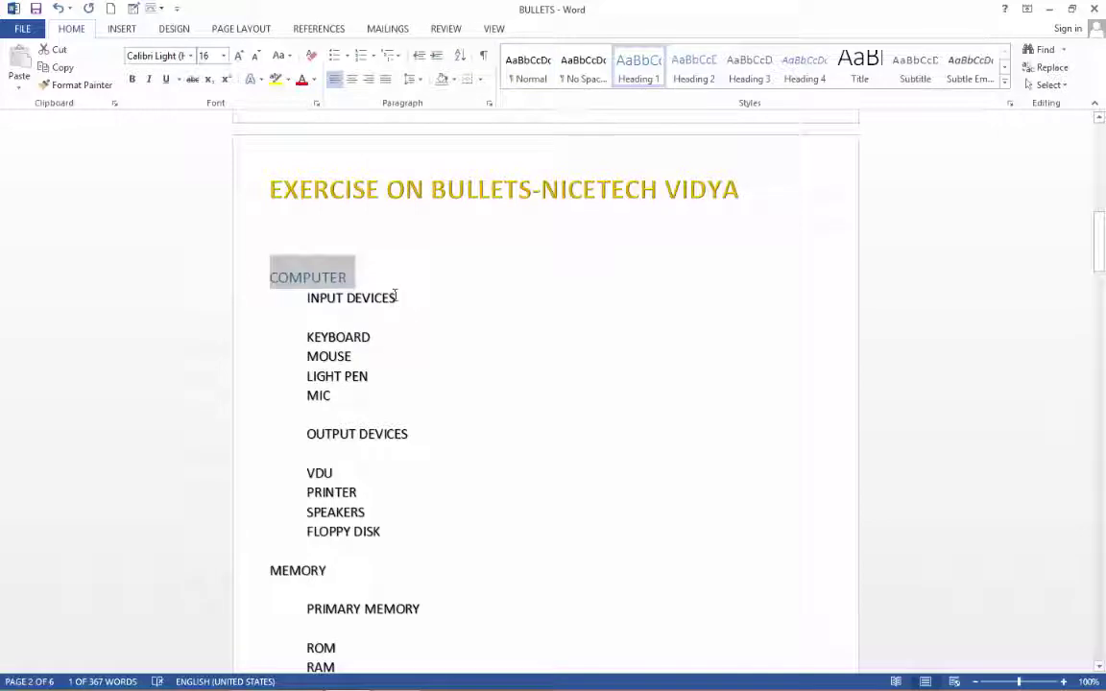
Step: With INPUT DEVICES selected, open the Styles task pane beside the page
left_click_drag(395, 297, 307, 297)
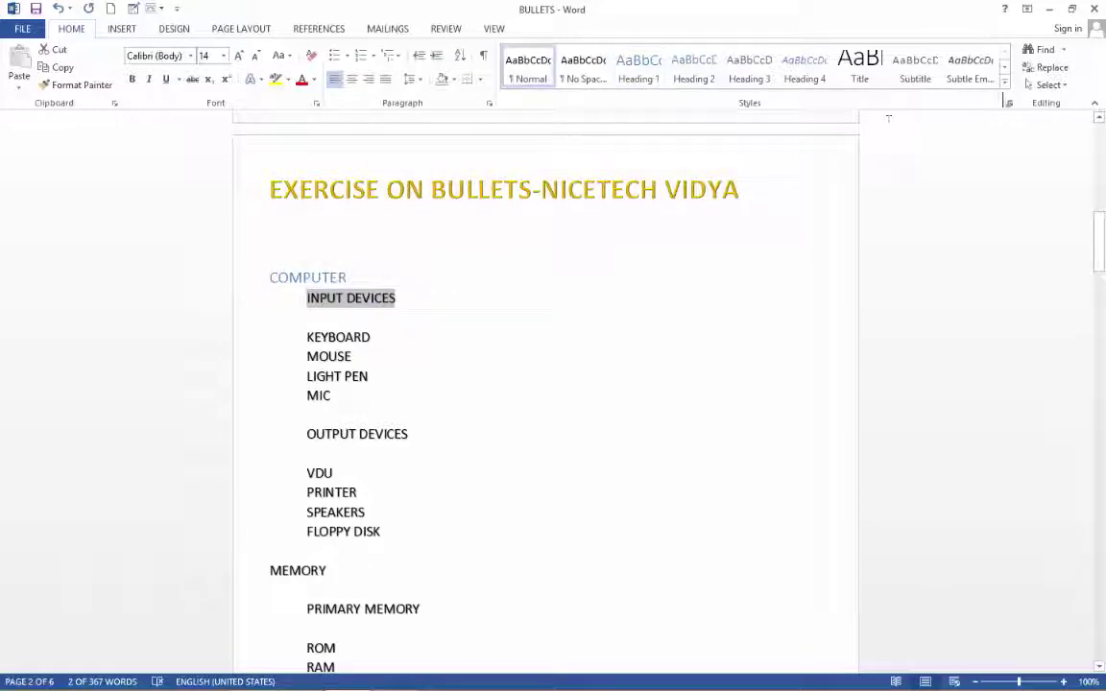
left_click(1004, 83)
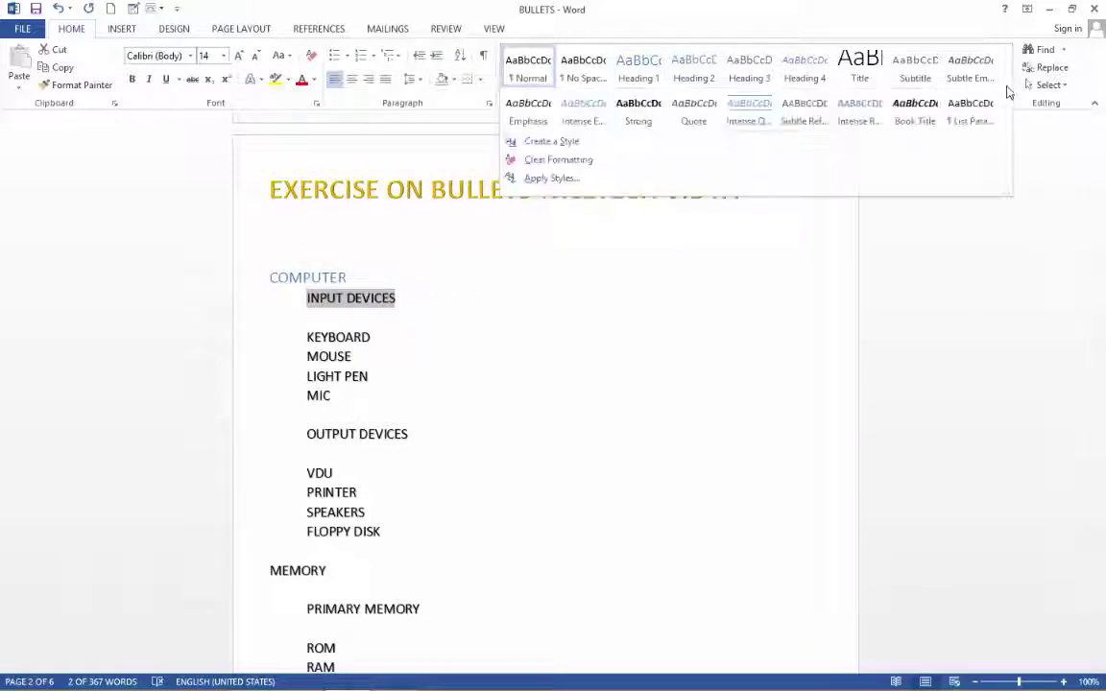
left_click(1027, 132)
left_click(1009, 103)
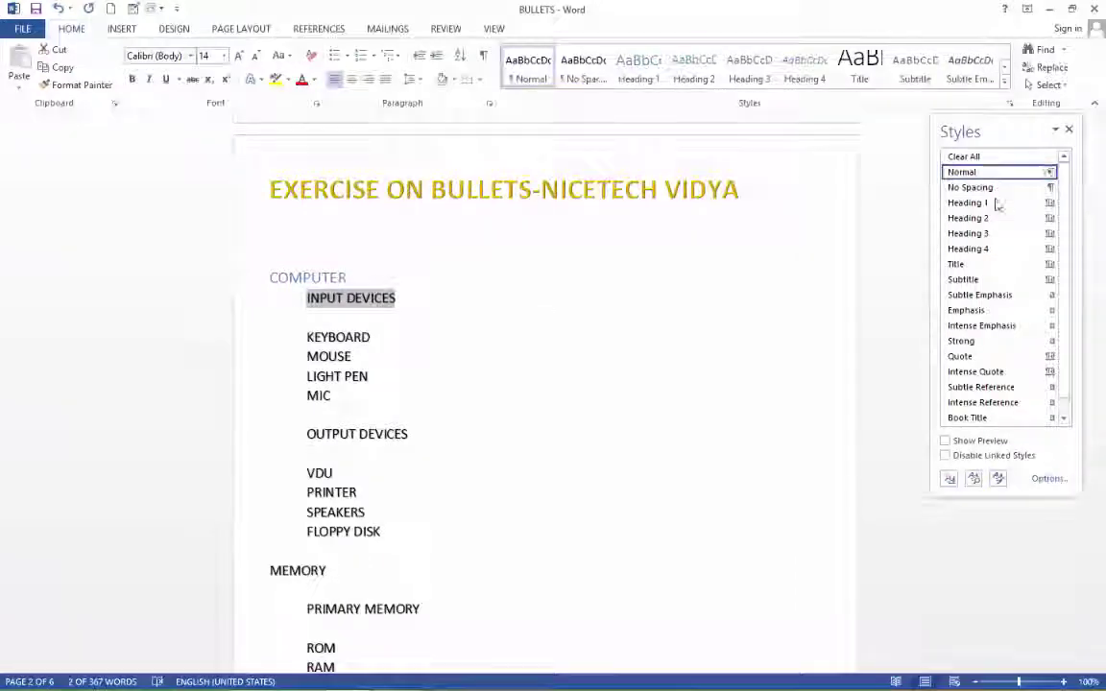
Step: Make INPUT DEVICES Heading 2 and KEYBOARD, MOUSE, LIGHT PEN and MIC Heading 3
left_click(989, 218)
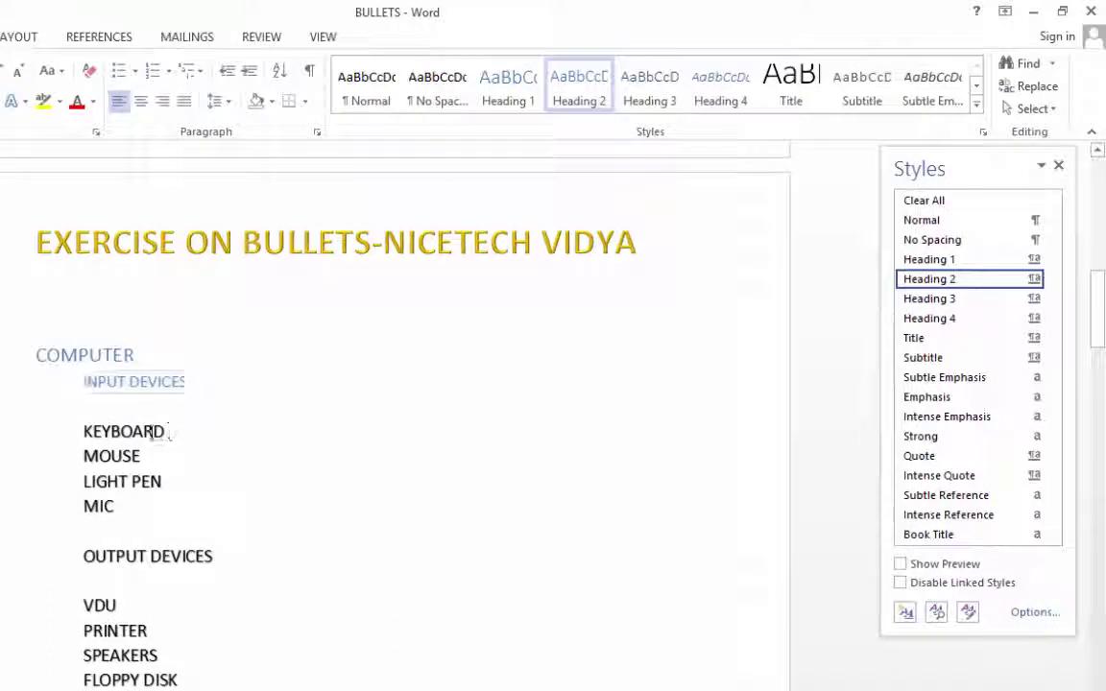
left_click_drag(165, 432, 84, 432)
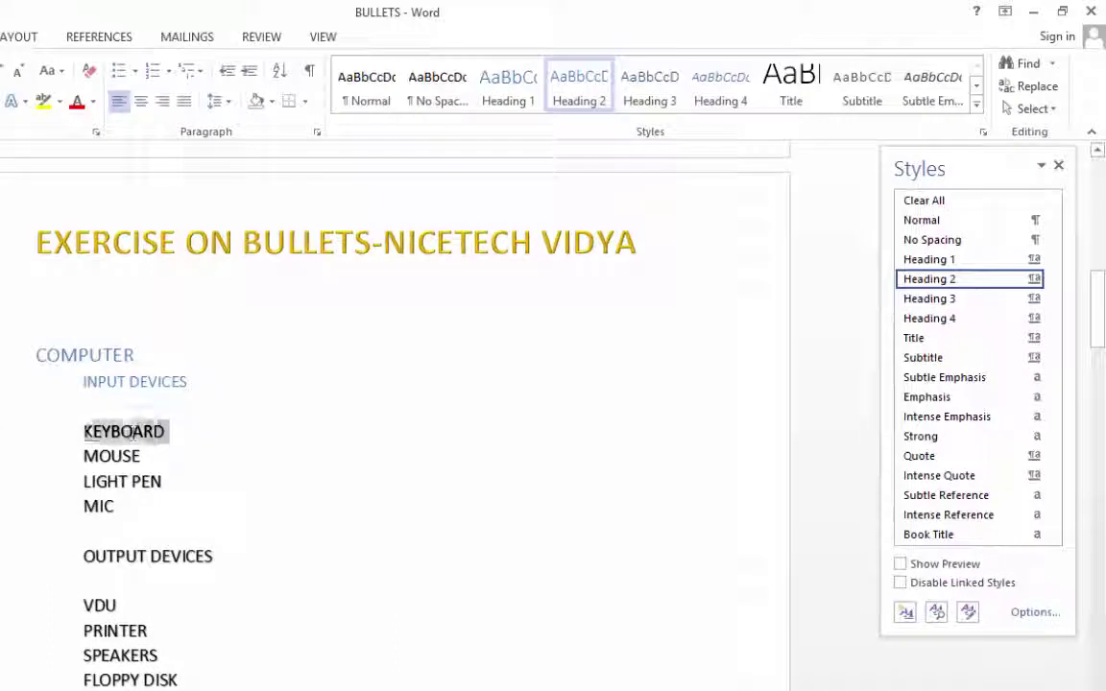
left_click(915, 304)
left_click_drag(141, 454, 83, 454)
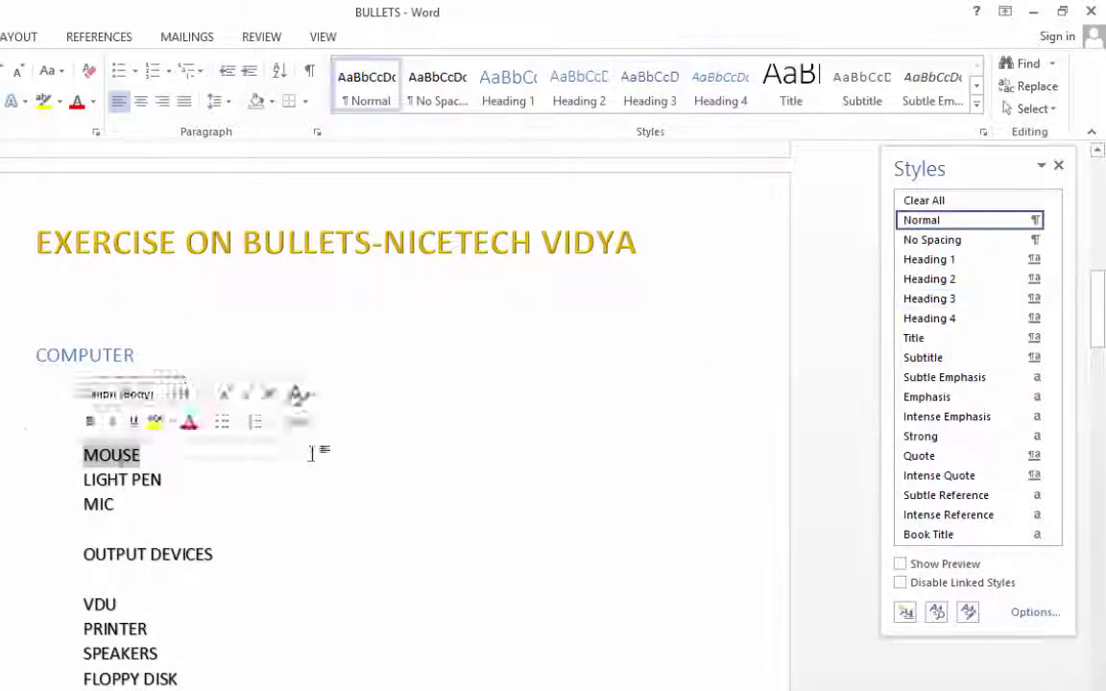
left_click(927, 298)
left_click_drag(162, 479, 83, 478)
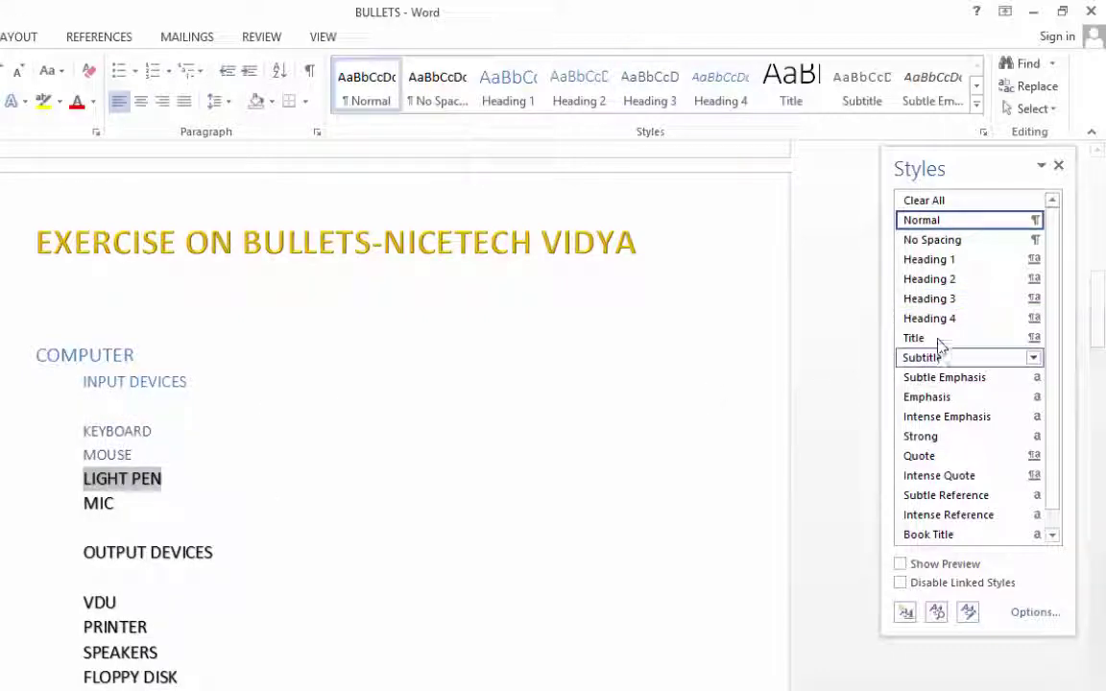
left_click(928, 299)
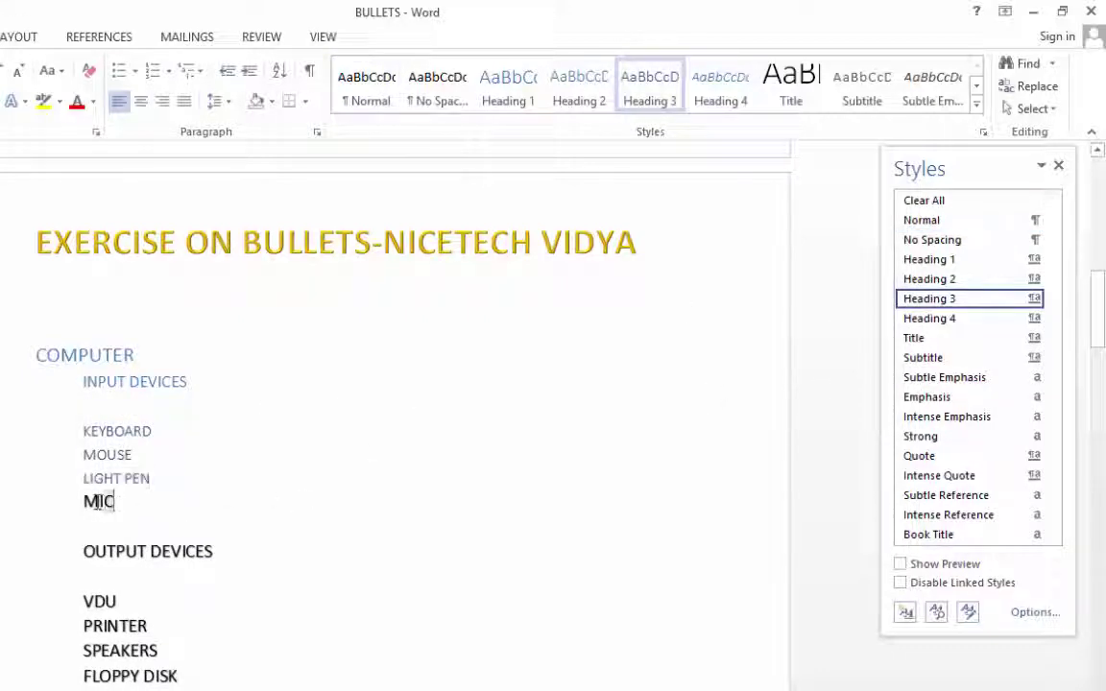
left_click_drag(101, 501, 84, 500)
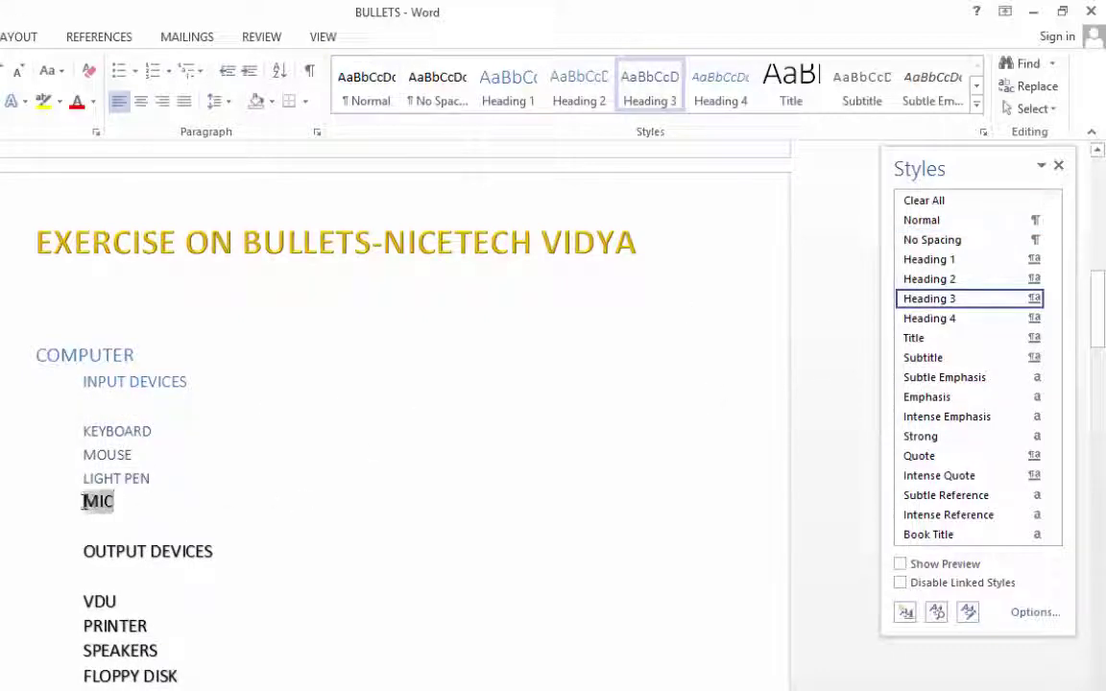
left_click(944, 303)
Step: Make OUTPUT DEVICES Heading 2 and VDU, PRINTER, SPEAKERS and FLOPPY DISK Heading 3
left_click_drag(214, 549, 84, 549)
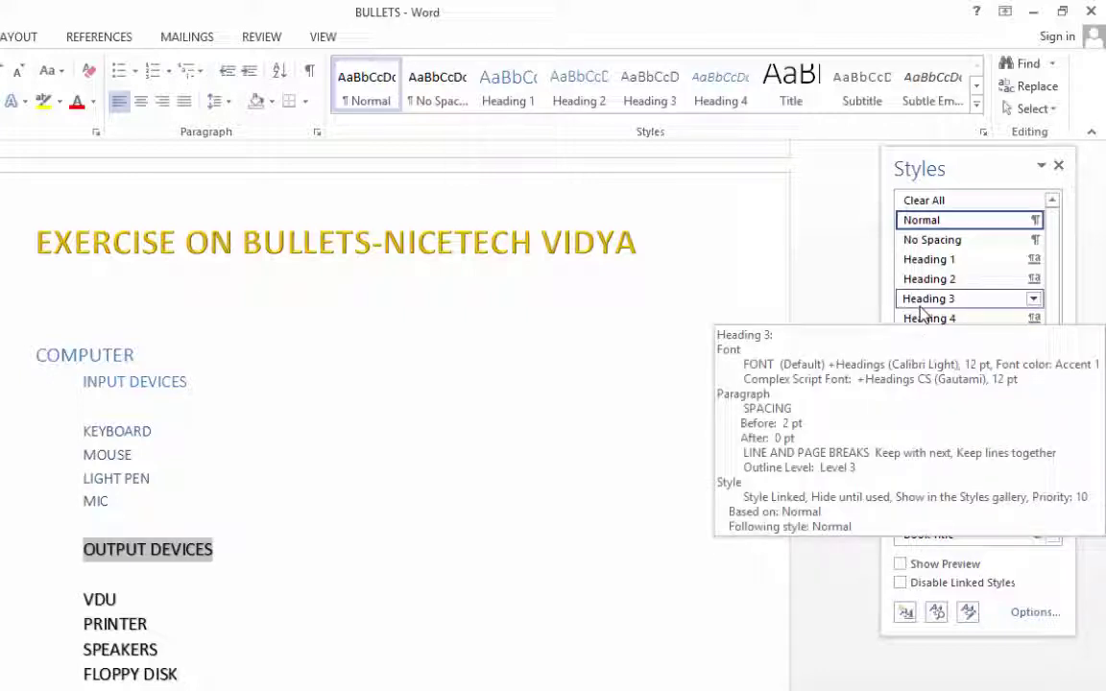
left_click(928, 278)
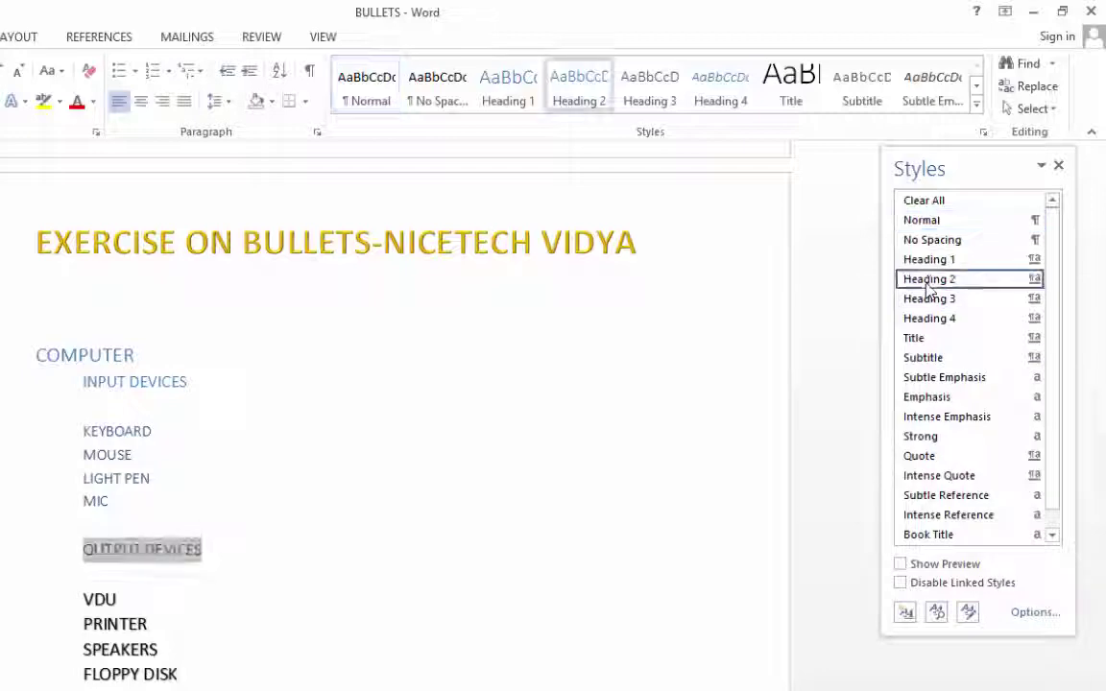
double_click(118, 599)
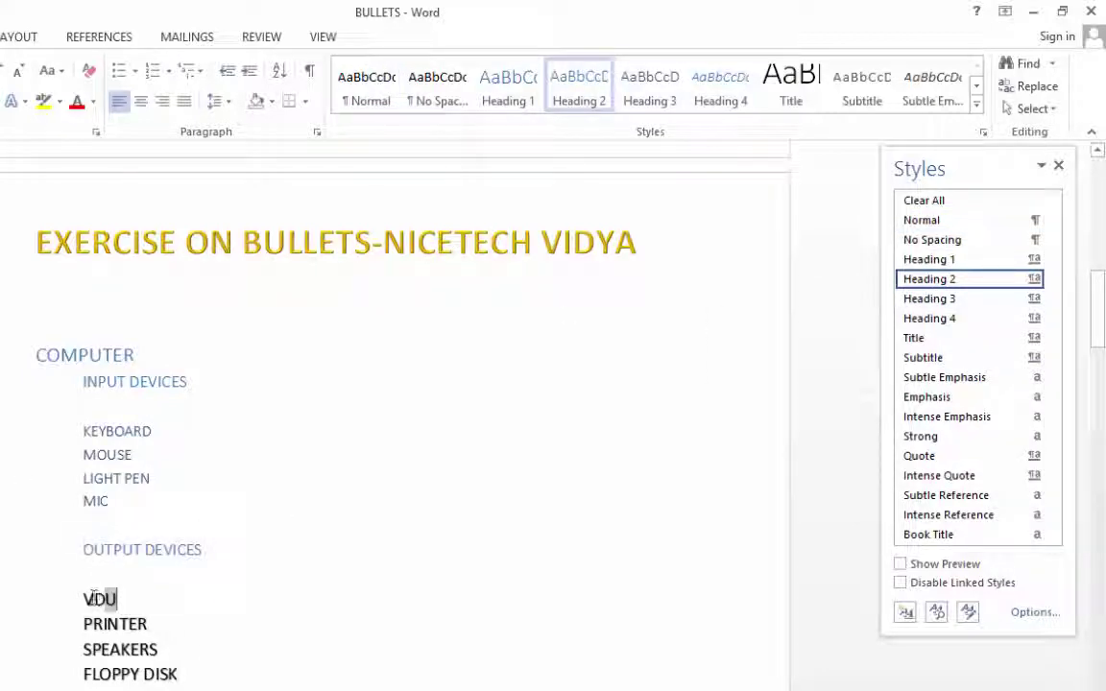
left_click(917, 299)
double_click(192, 588)
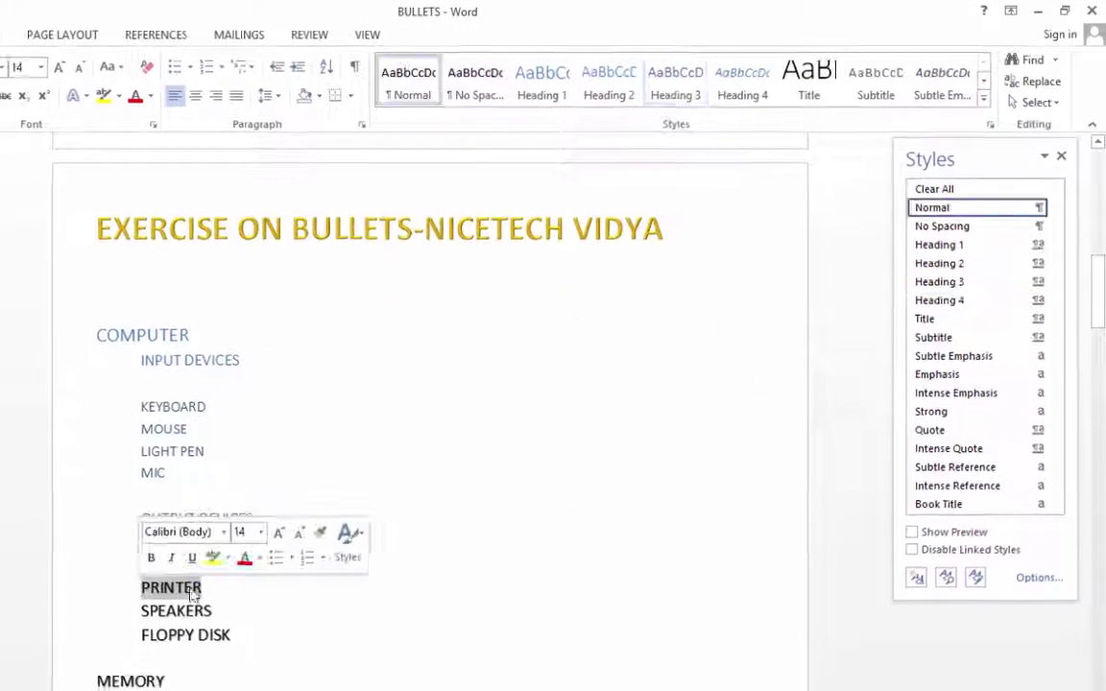
left_click(941, 281)
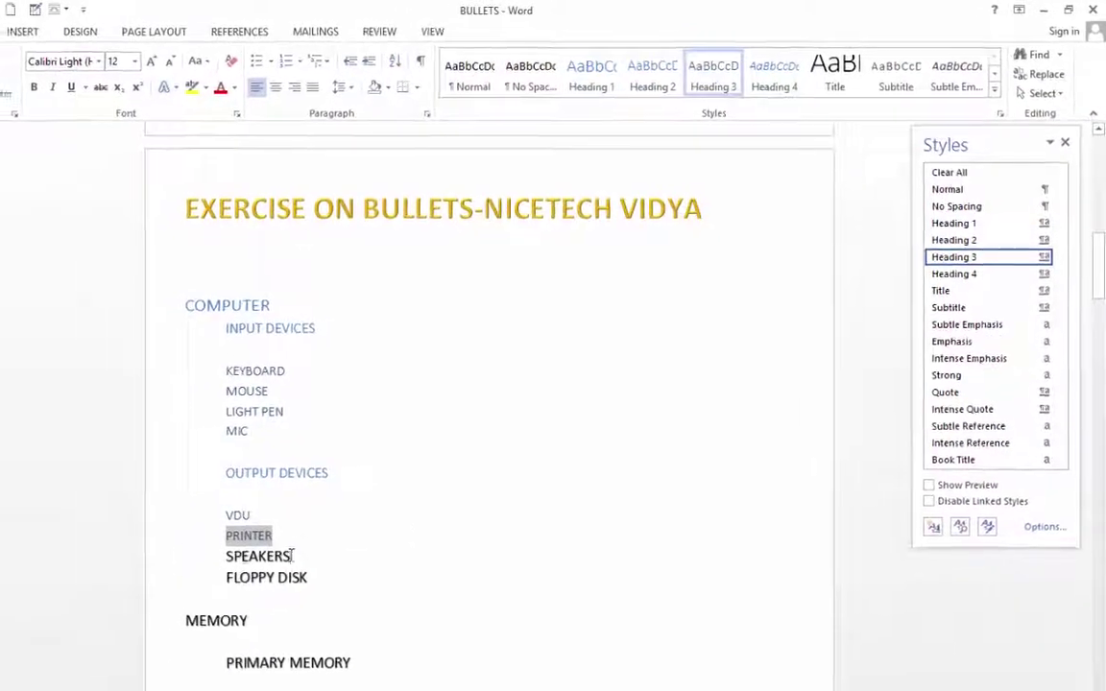
double_click(286, 556)
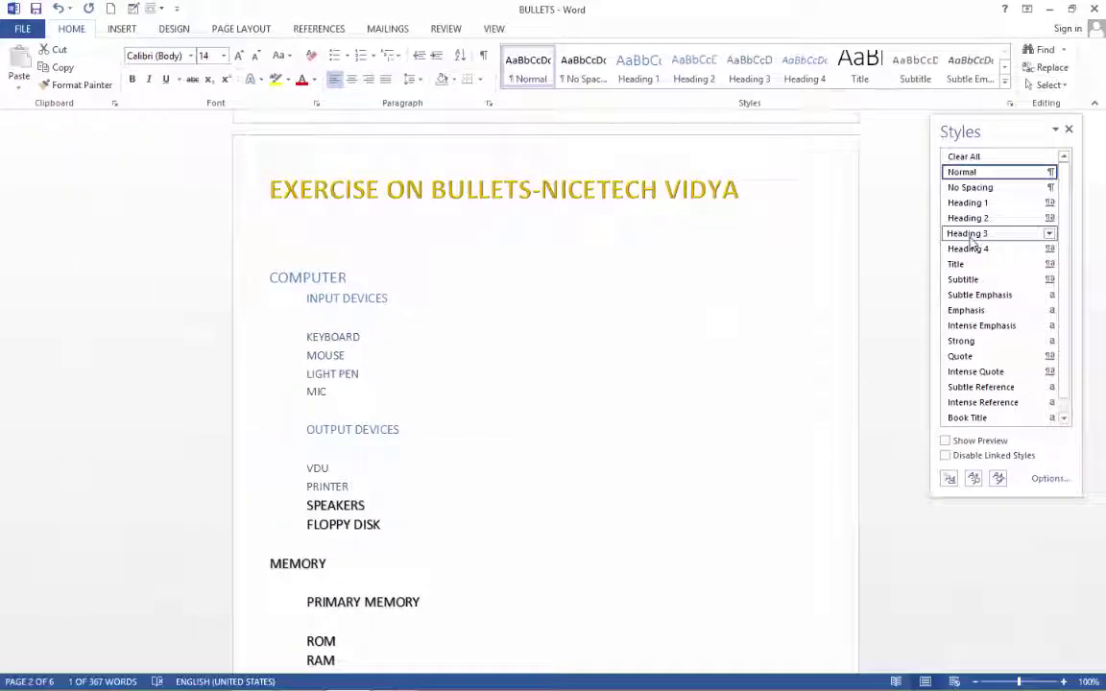
left_click(970, 236)
double_click(346, 524)
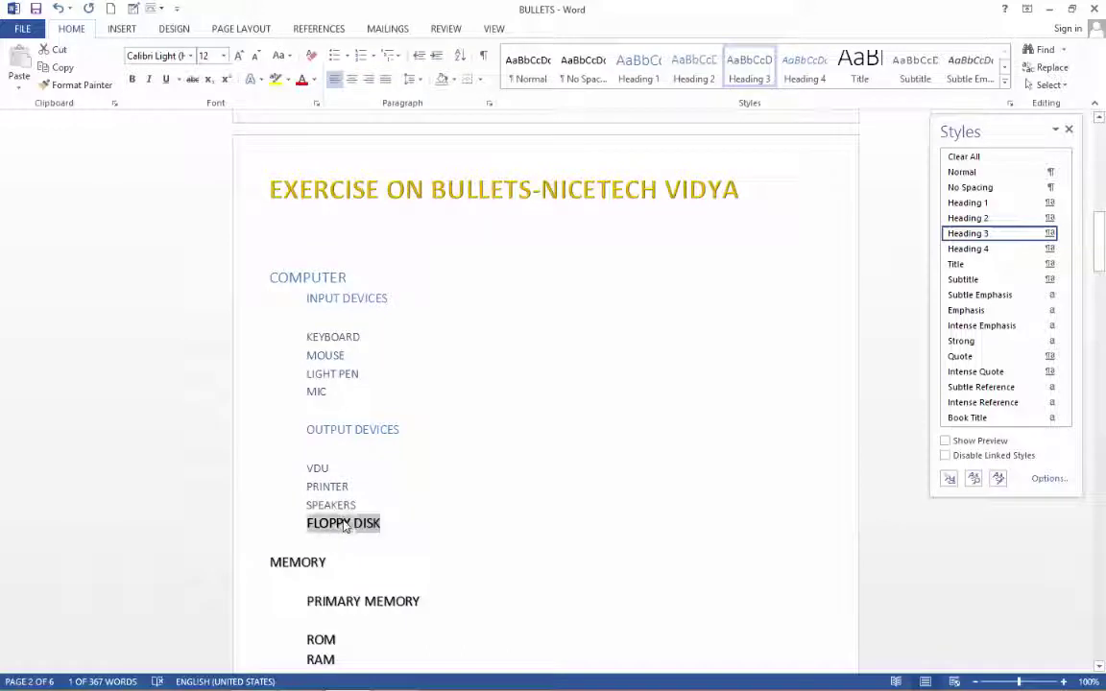
left_click(970, 235)
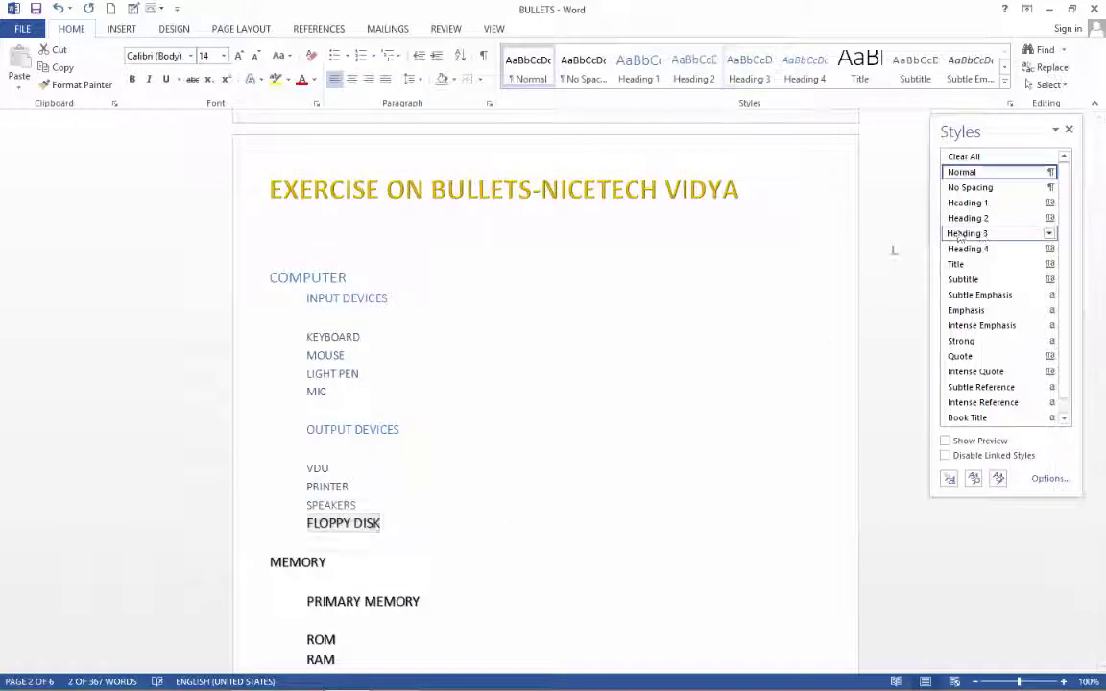
Step: Make MEMORY Heading 1, PRIMARY MEMORY Heading 2, and ROM and RAM Heading 3
double_click(323, 562)
left_click(968, 202)
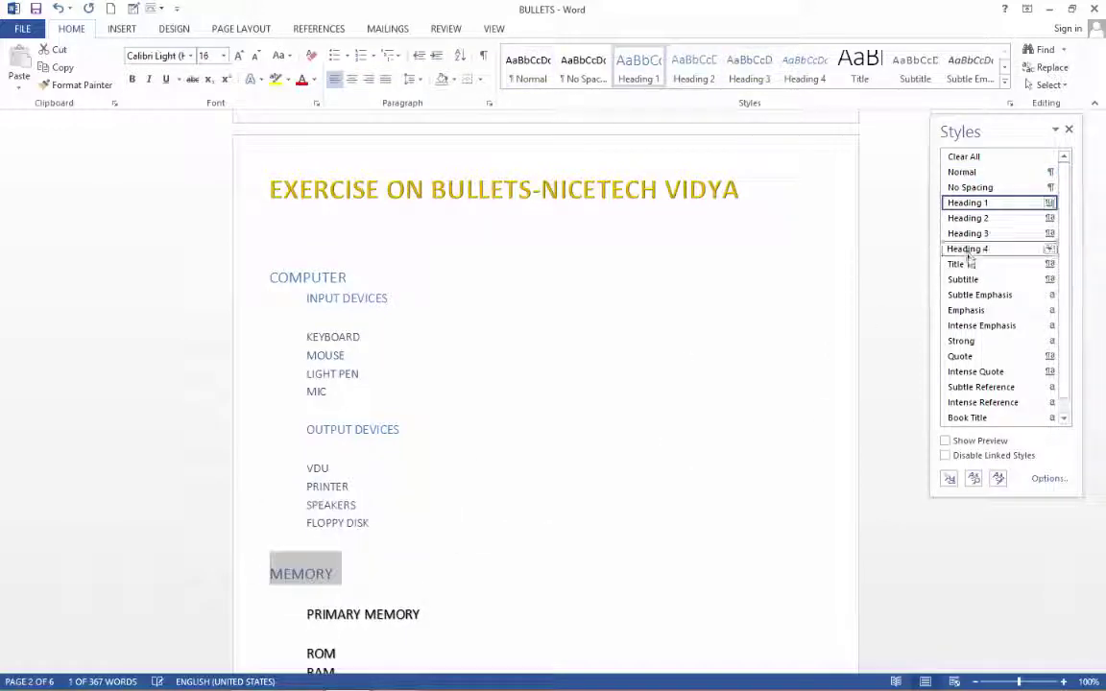
scroll(418, 528, "down", 1)
left_click_drag(421, 541, 306, 542)
left_click(967, 218)
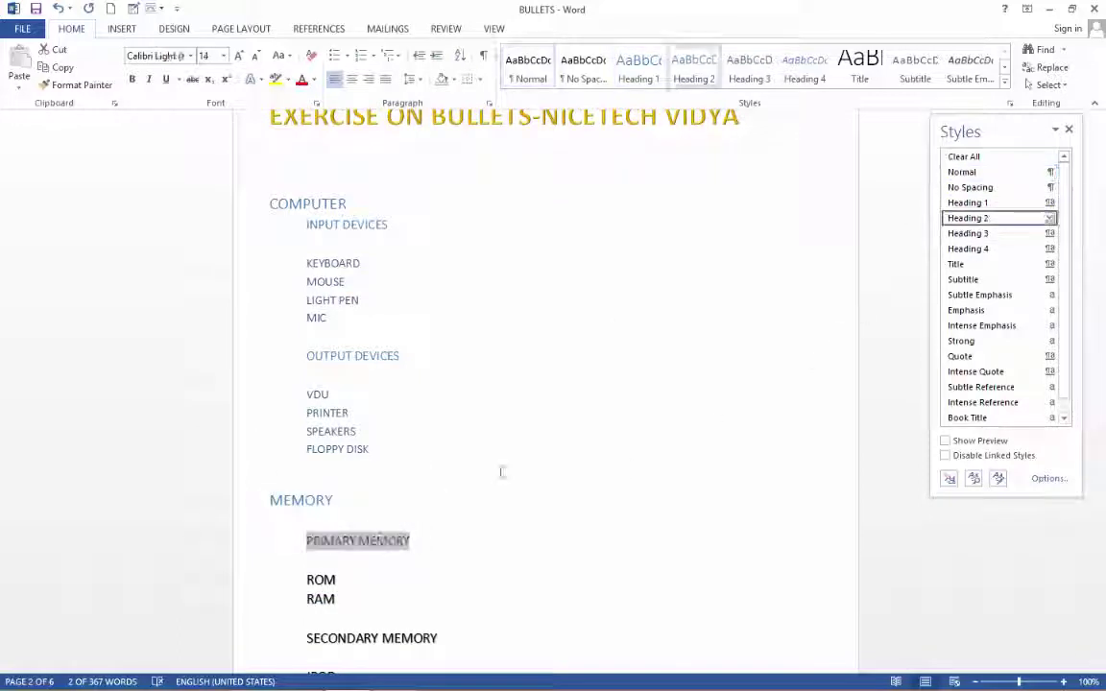
double_click(321, 580)
key("ctrl+alt+3")
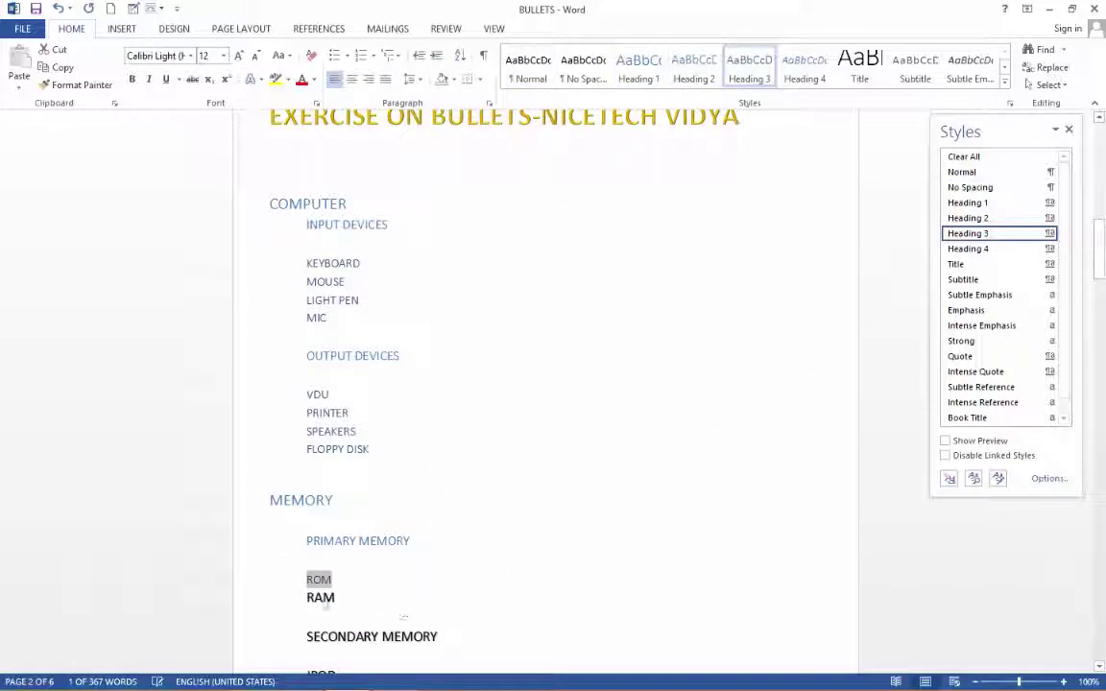
double_click(321, 598)
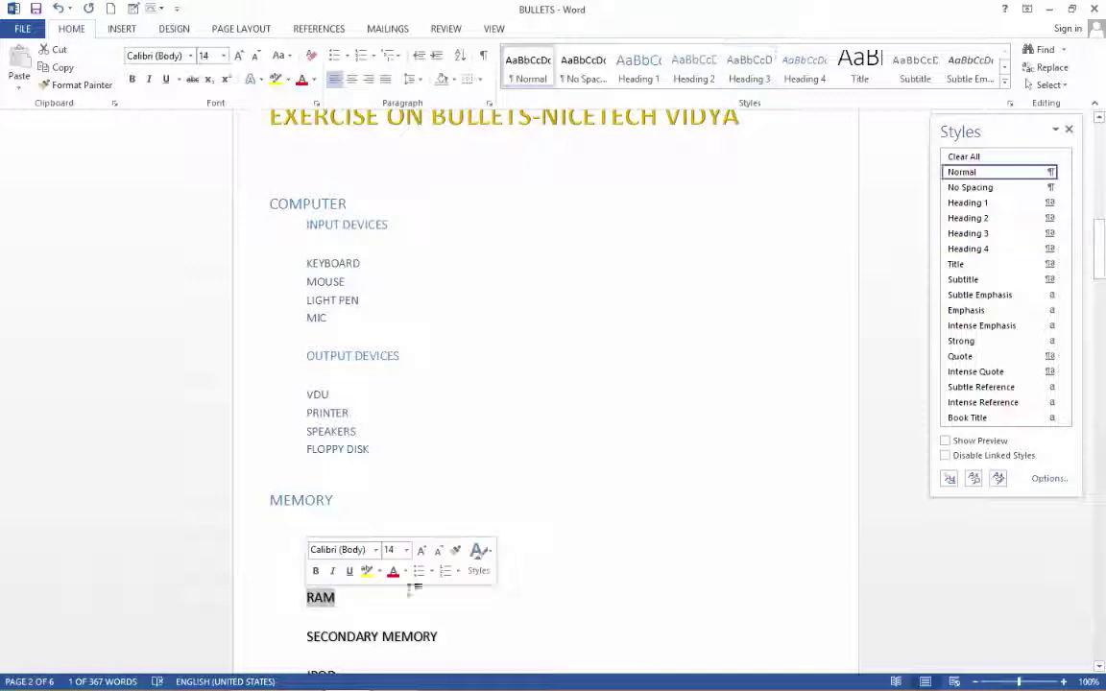
left_click(963, 233)
Step: Make SECONDARY MEMORY Heading 2 and IPOD, FLOPPY DISK, HARDISK and MAGNATIC TAPE Heading 3
scroll(595, 519, "down", 2)
left_click_drag(480, 526, 306, 526)
key("ctrl+alt+2")
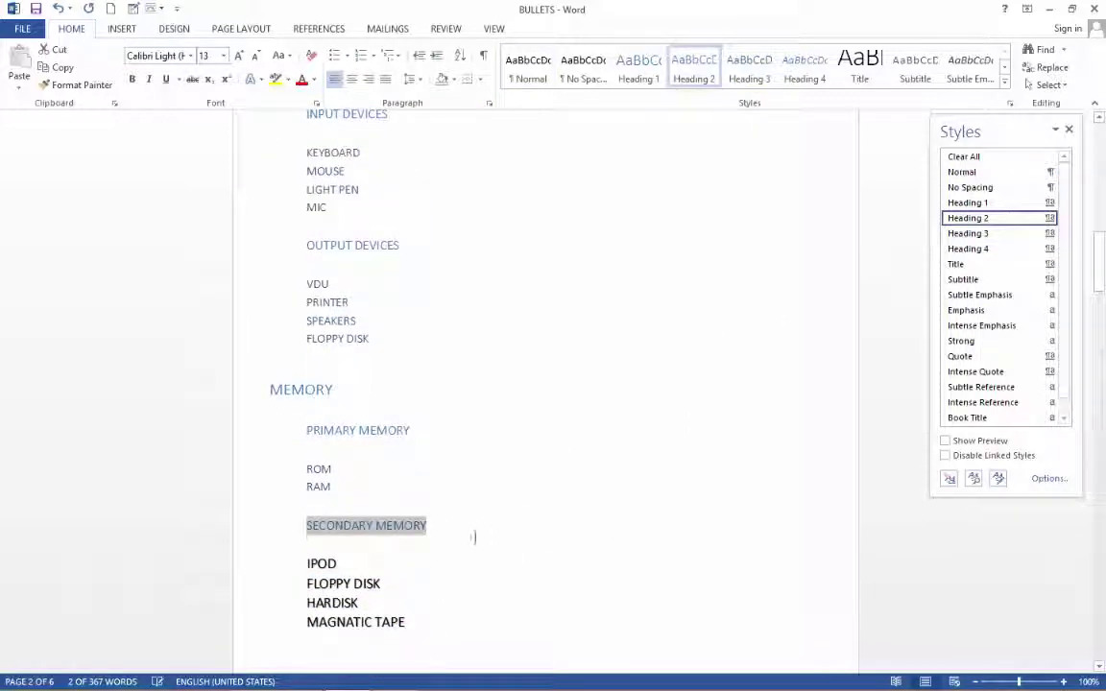
left_click_drag(338, 563, 307, 563)
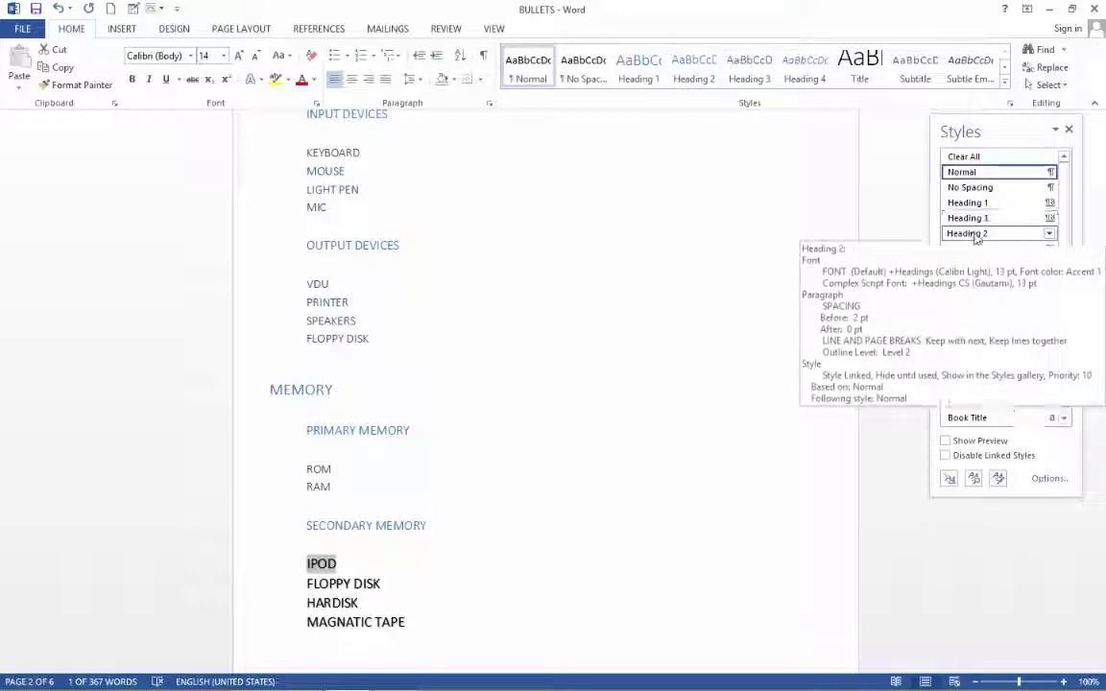
left_click(969, 234)
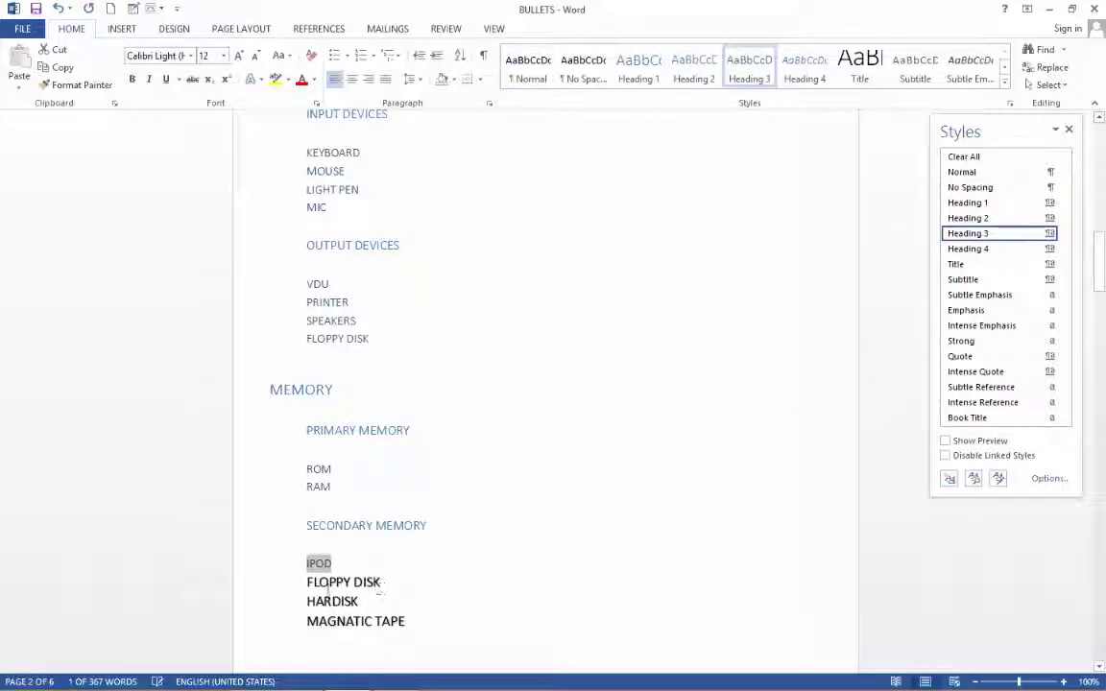
left_click_drag(307, 582, 381, 583)
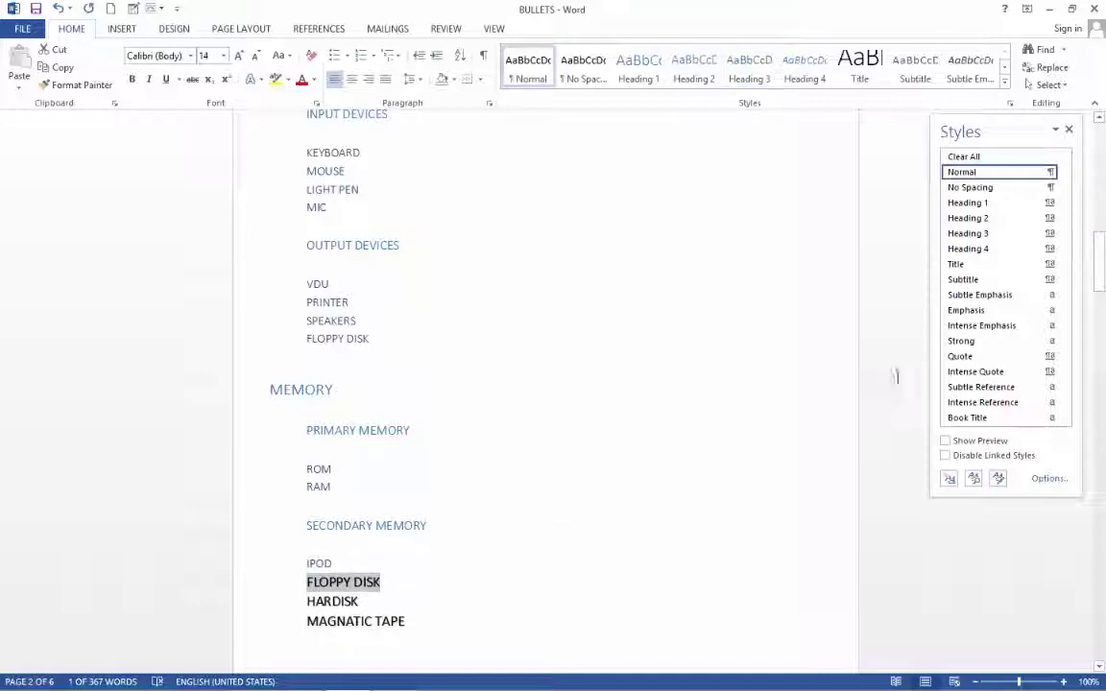
left_click(968, 233)
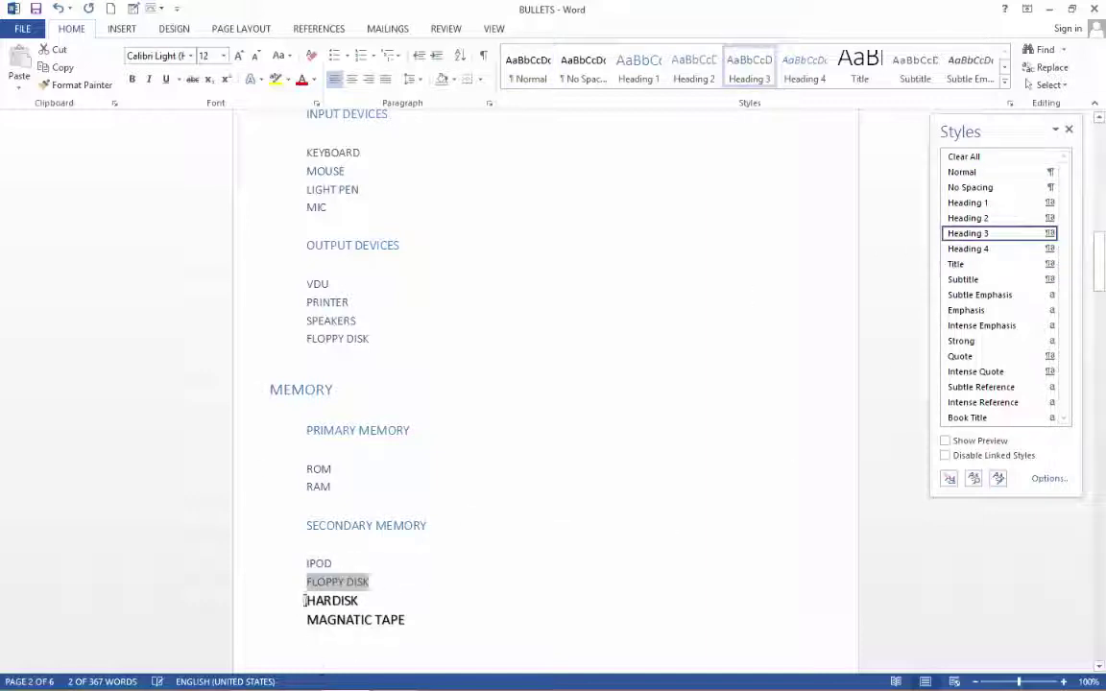
left_click_drag(304, 600, 377, 601)
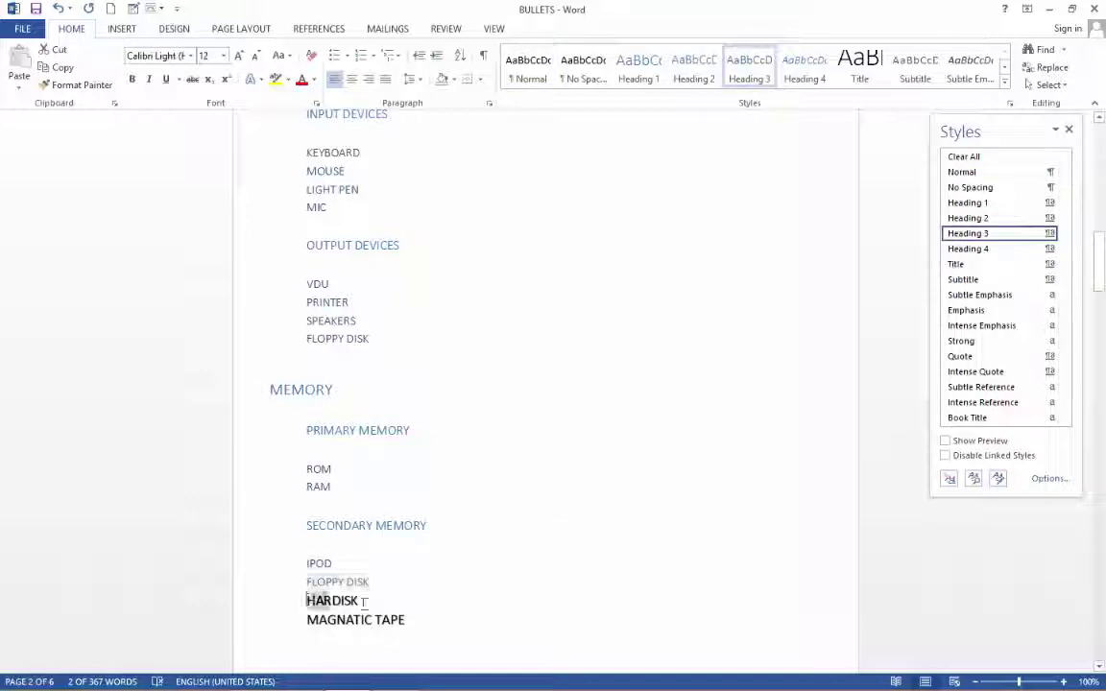
left_click(970, 234)
left_click_drag(307, 619, 403, 621)
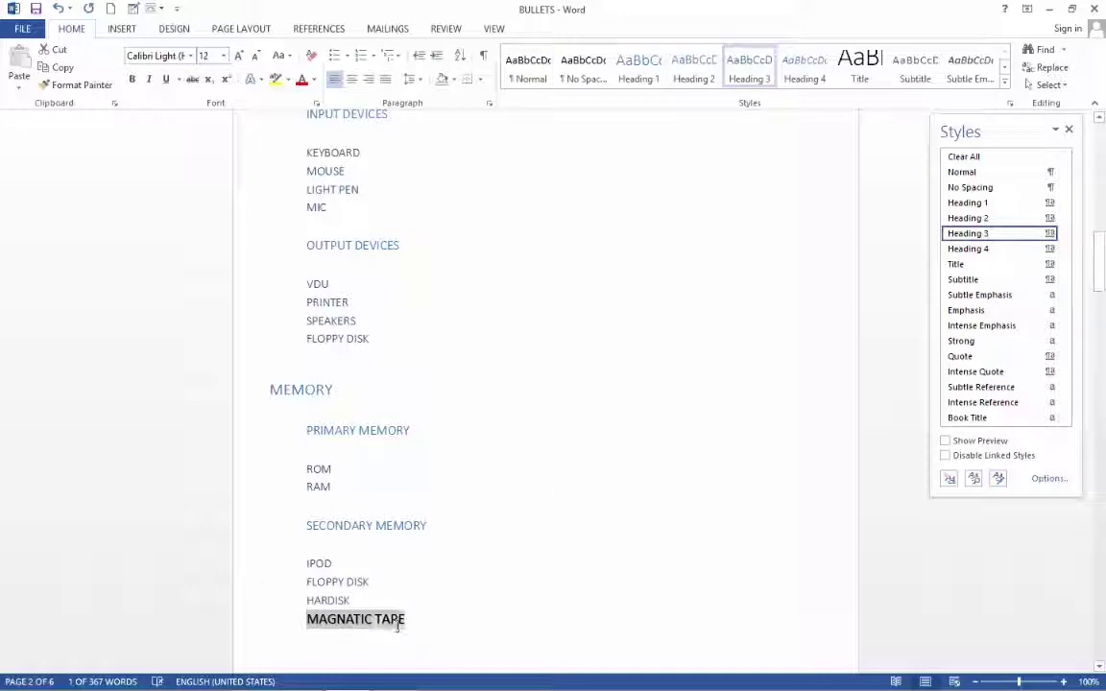
left_click(989, 233)
left_click(473, 513)
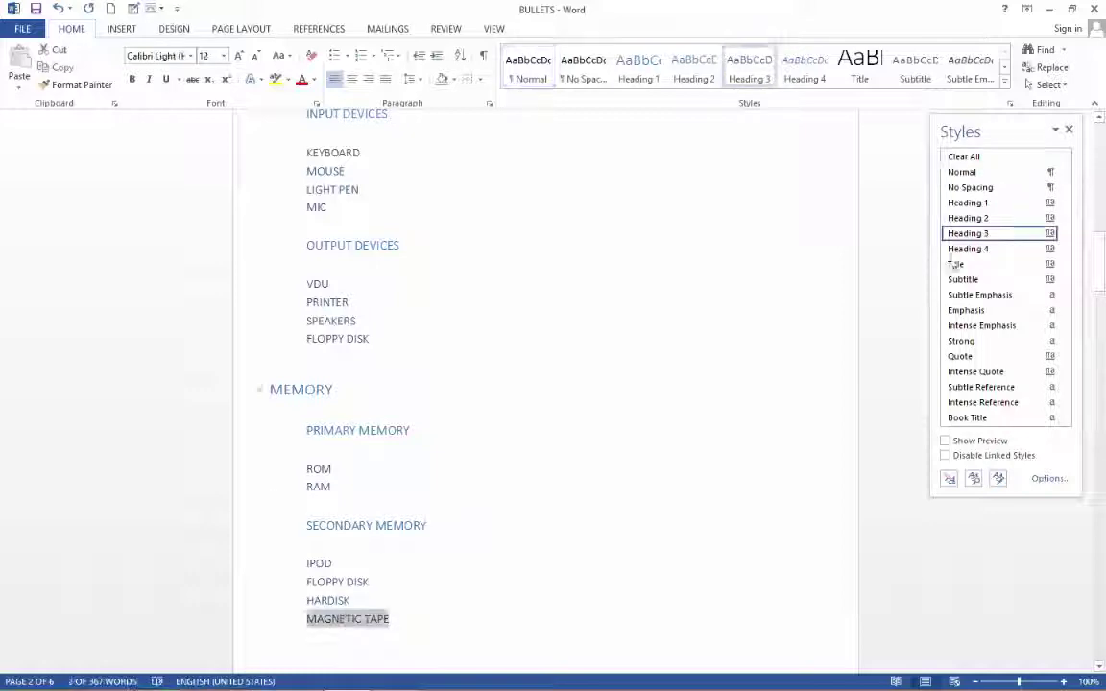
left_click(604, 358)
scroll(605, 359, "up", 4)
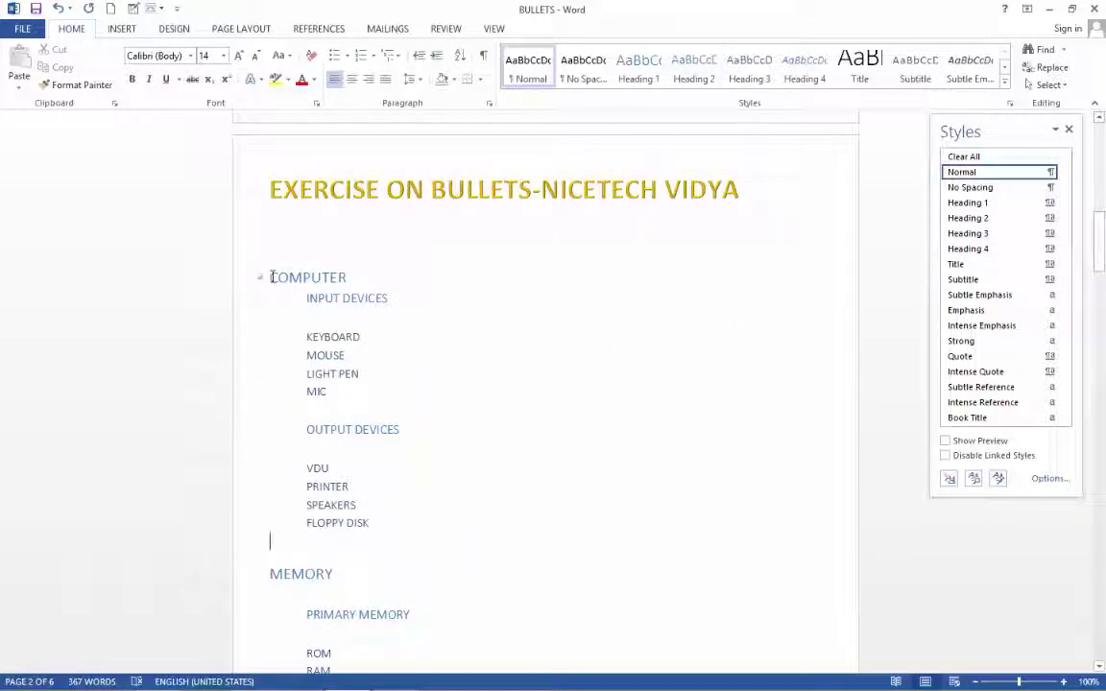
Step: Apply the 1. / 1.1. / 1.1.1. multilevel list to the whole outline from COMPUTER down
mouse_move(270, 278)
left_mouse_down()
mouse_move(384, 672)
mouse_move(379, 614)
left_mouse_up()
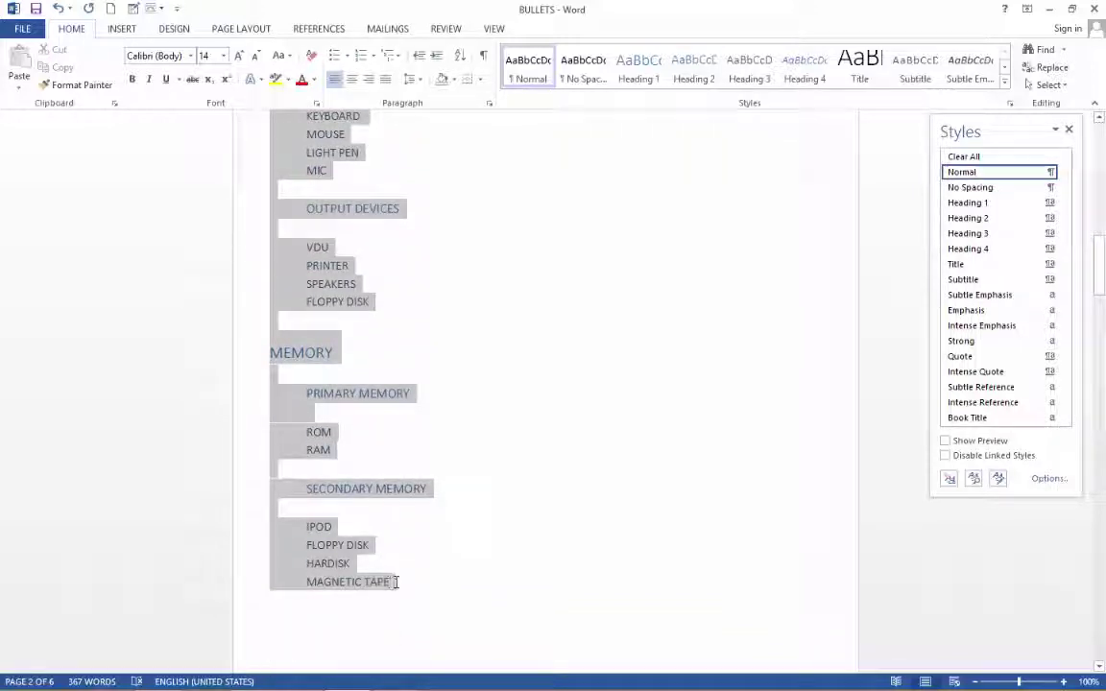
left_click_drag(388, 582, 392, 581)
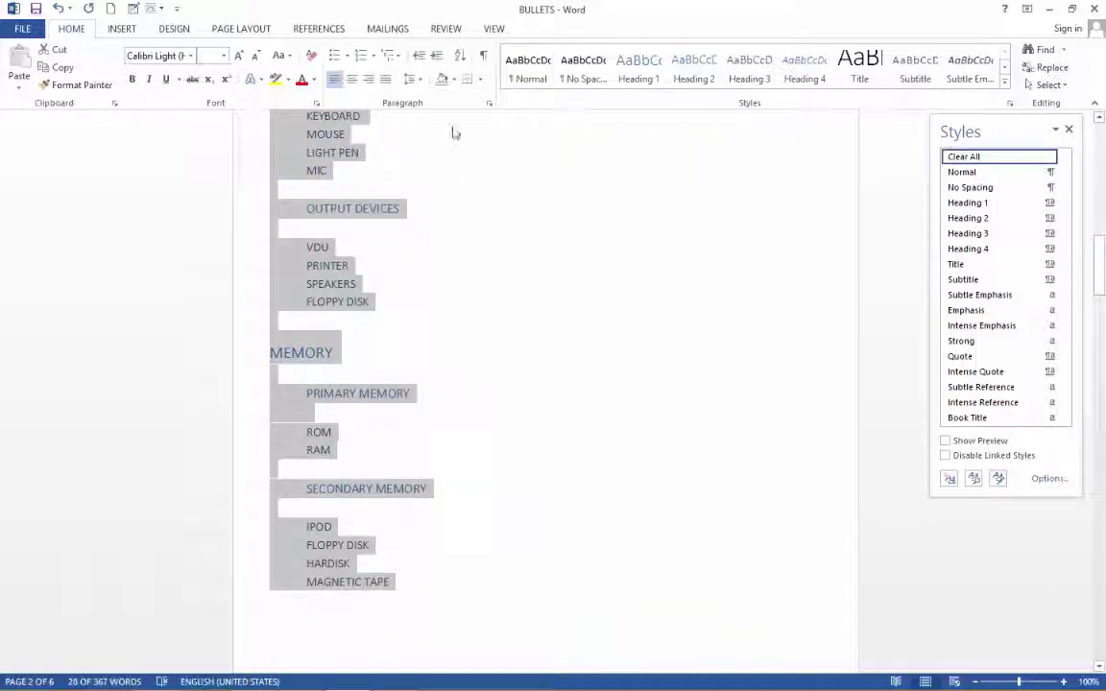
left_click(398, 58)
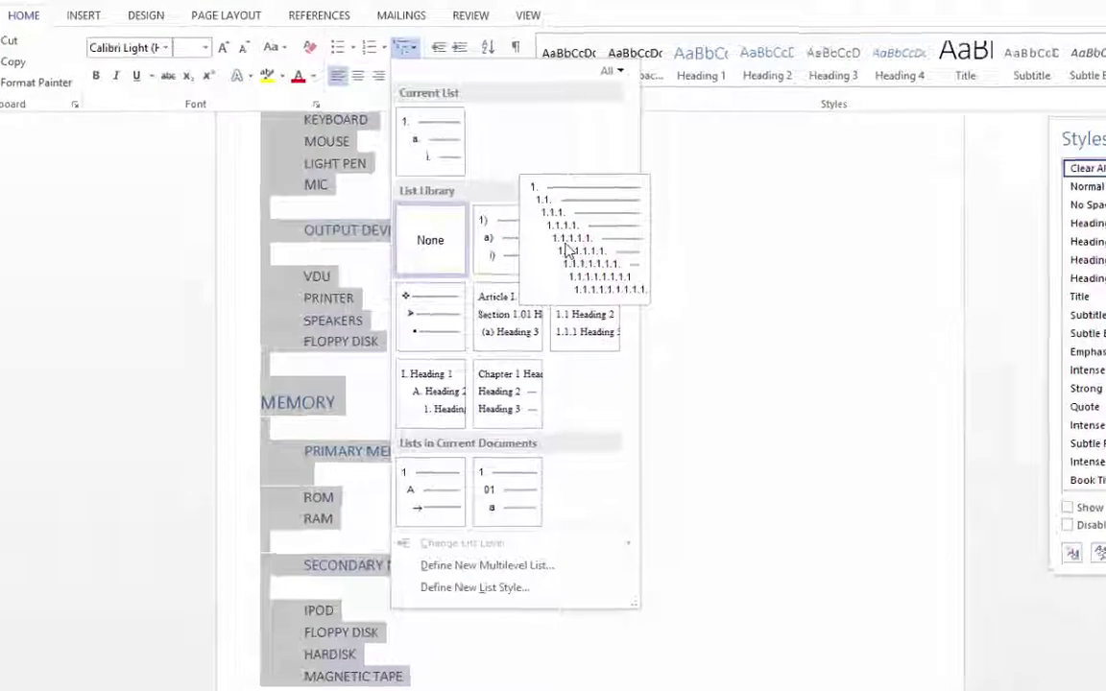
left_click(567, 251)
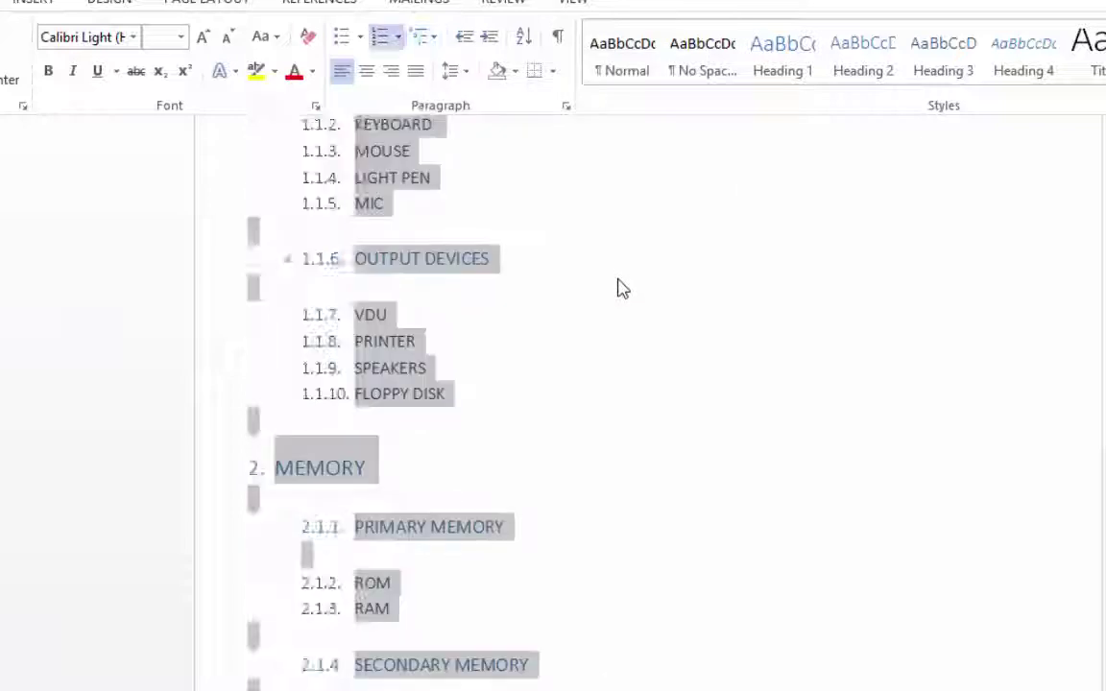
left_click(620, 317)
scroll(599, 449, "up", 3)
scroll(537, 403, "down", 2)
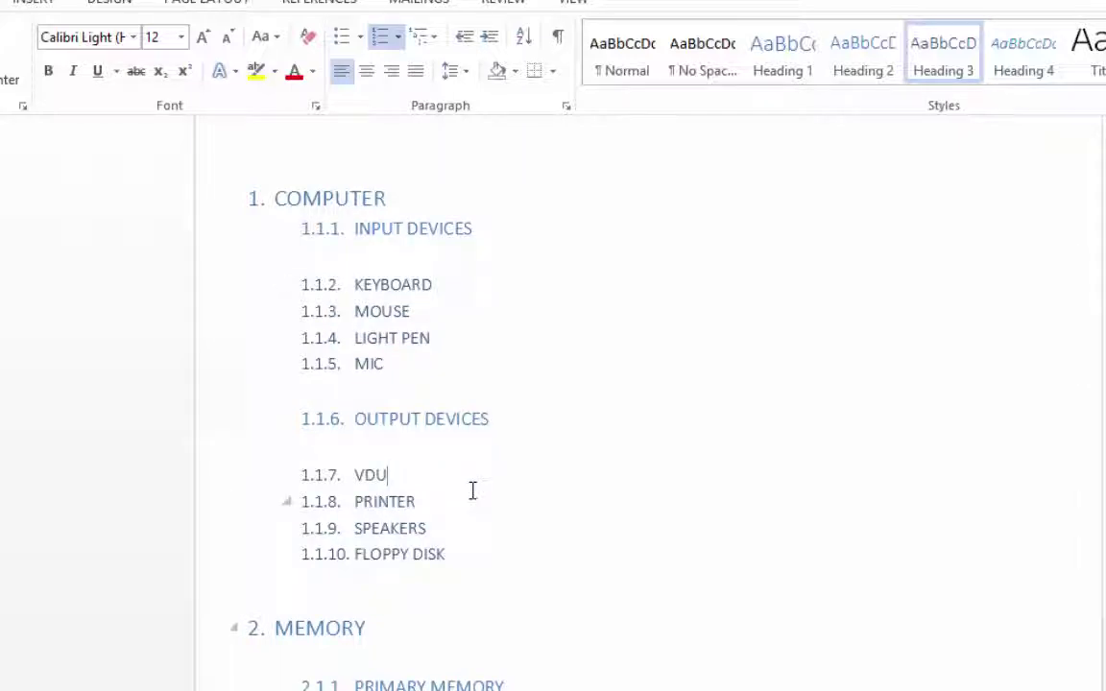
scroll(472, 490, "down", 3)
scroll(472, 491, "down", 3)
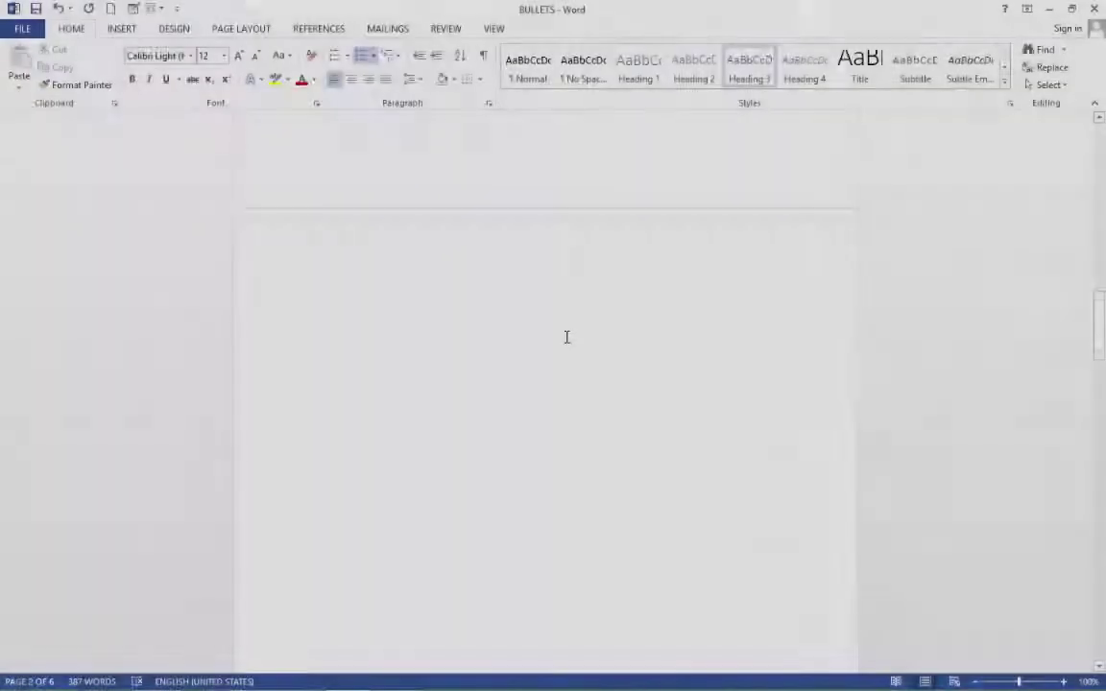
Step: Scroll down to the Lab 25: Bullets and Numbering page and its monitor and printer example list
scroll(567, 341, "down", 10)
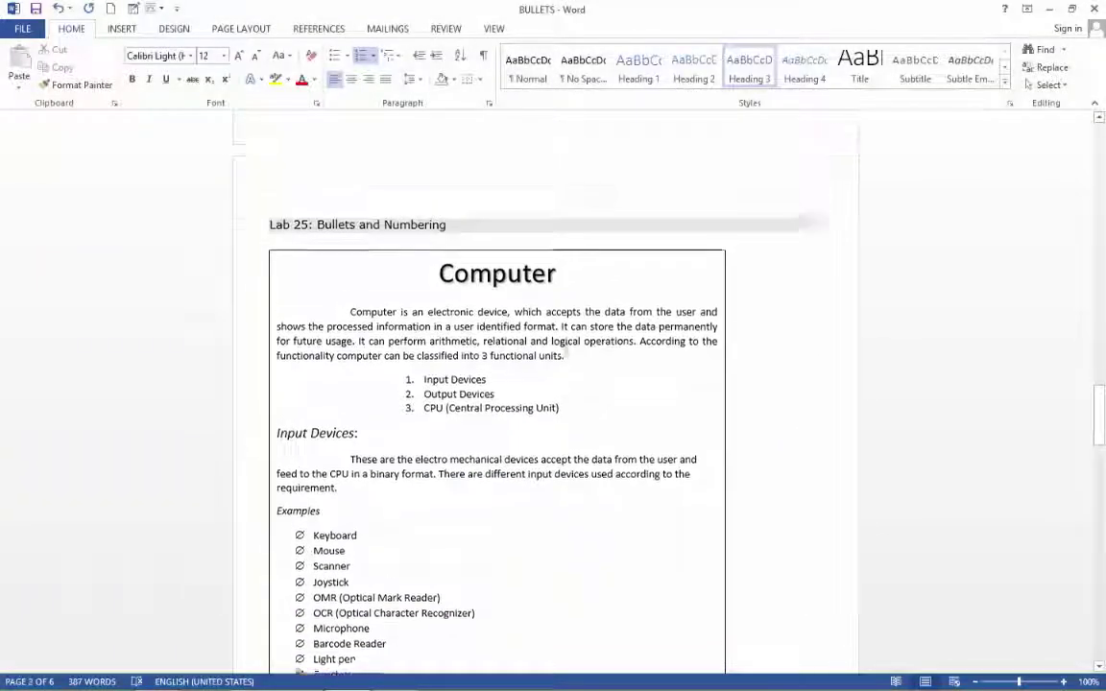
scroll(566, 352, "down", 2)
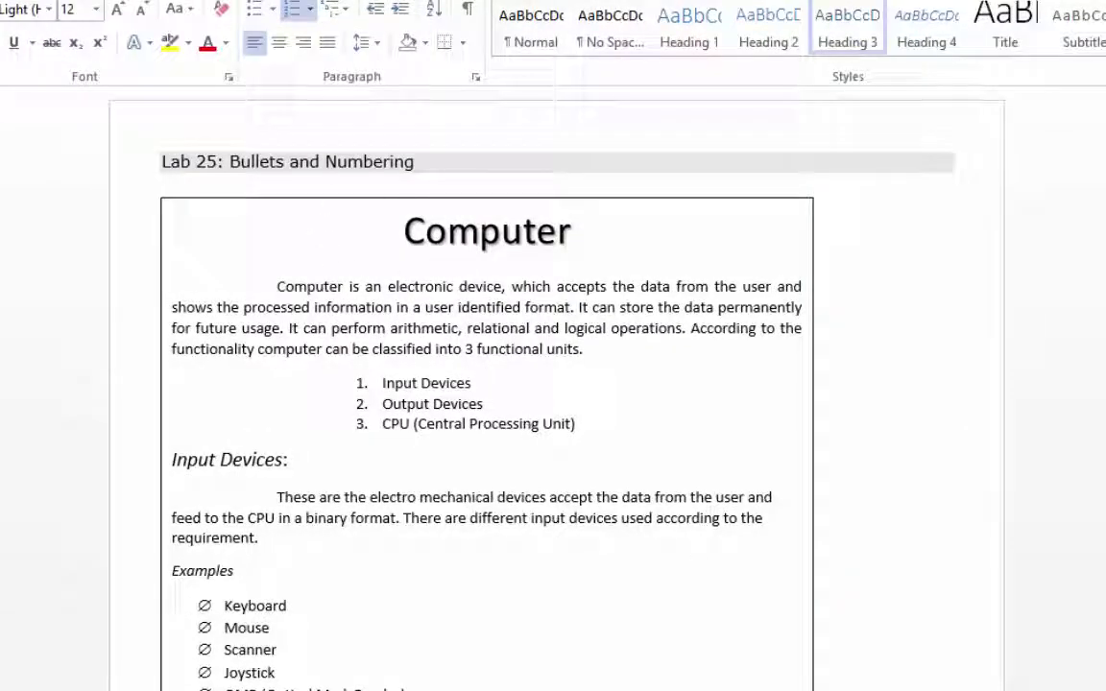
scroll(267, 376, "up", 3)
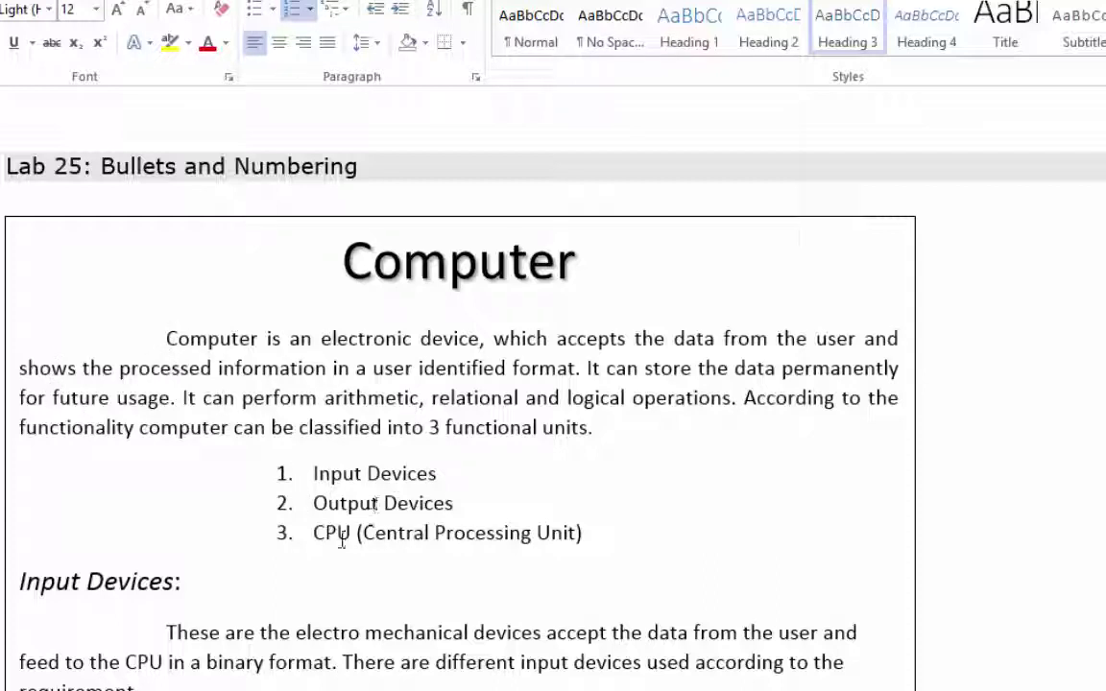
scroll(259, 602, "down", 3)
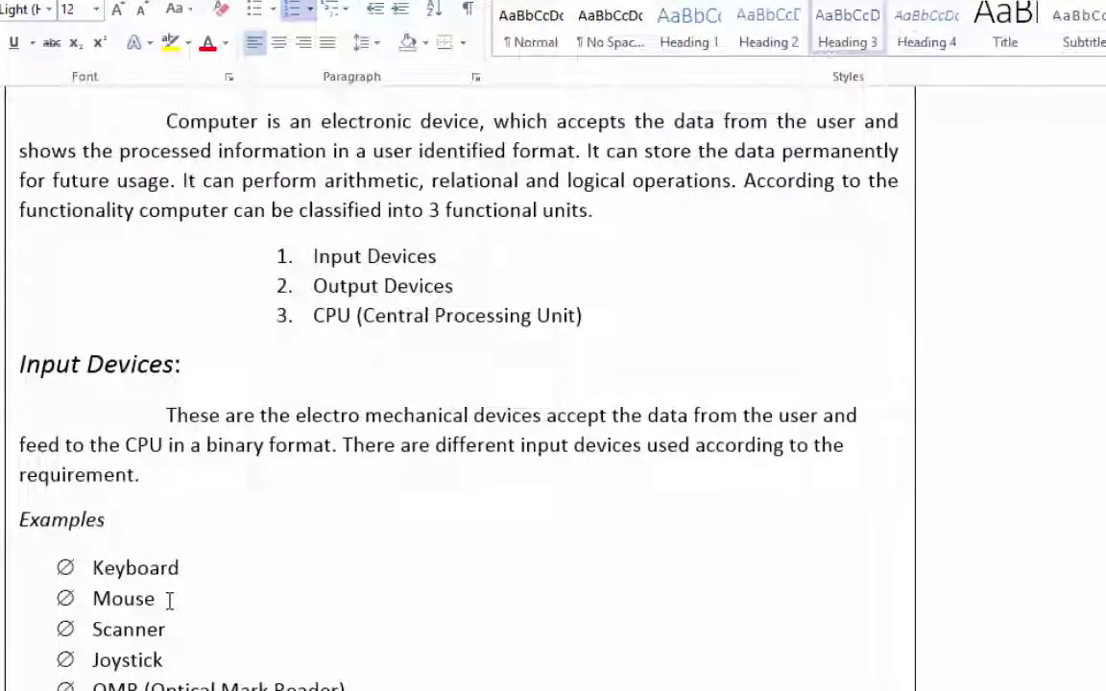
scroll(144, 518, "down", 3)
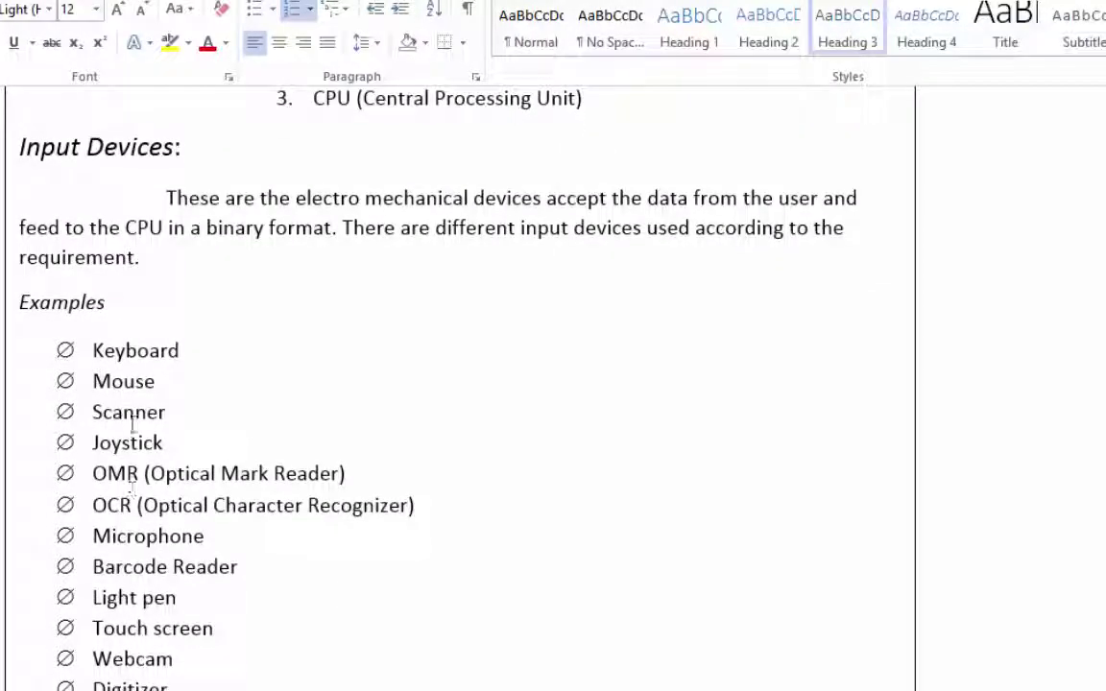
scroll(129, 583, "down", 4)
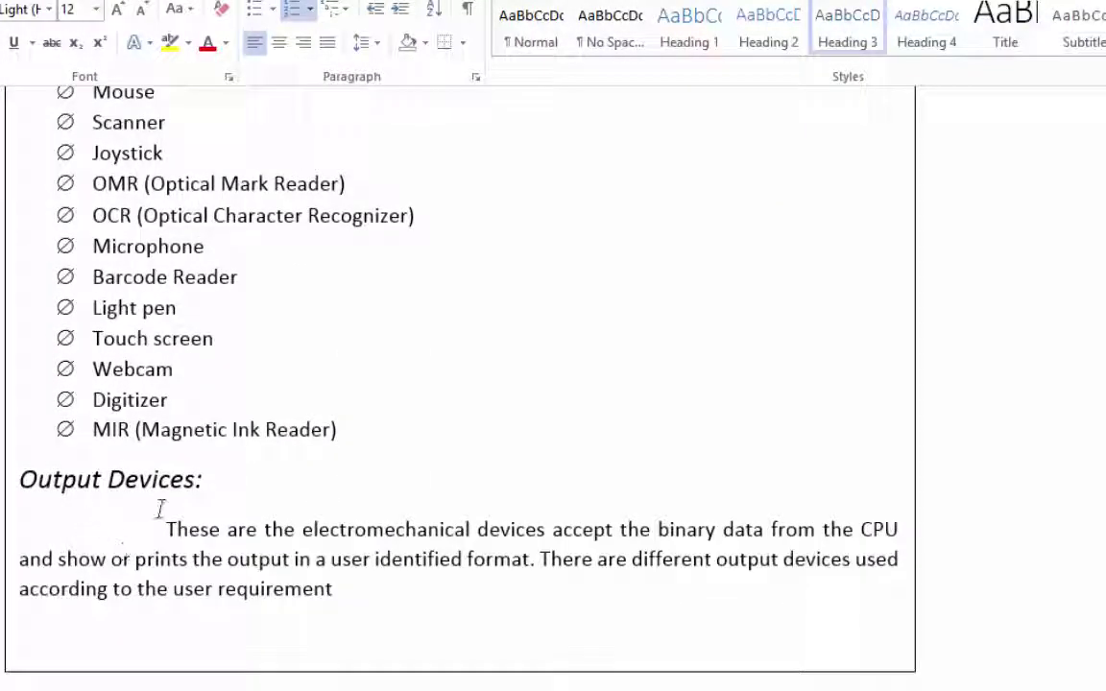
scroll(161, 509, "down", 5)
scroll(163, 519, "down", 5)
scroll(168, 528, "down", 2)
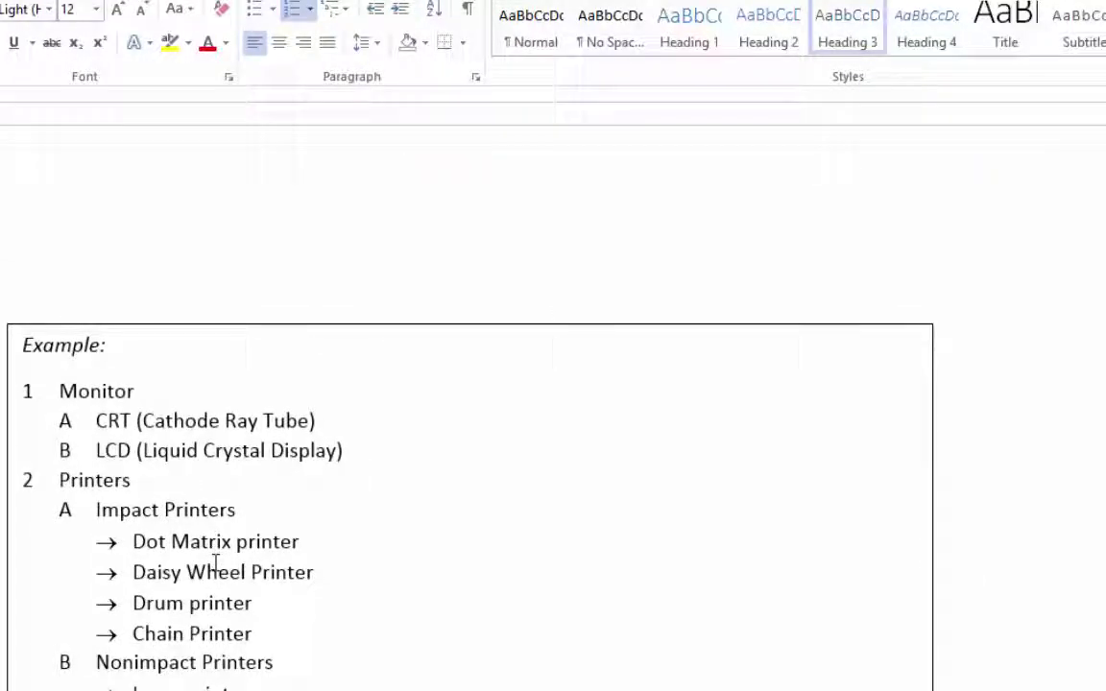
scroll(216, 564, "down", 3)
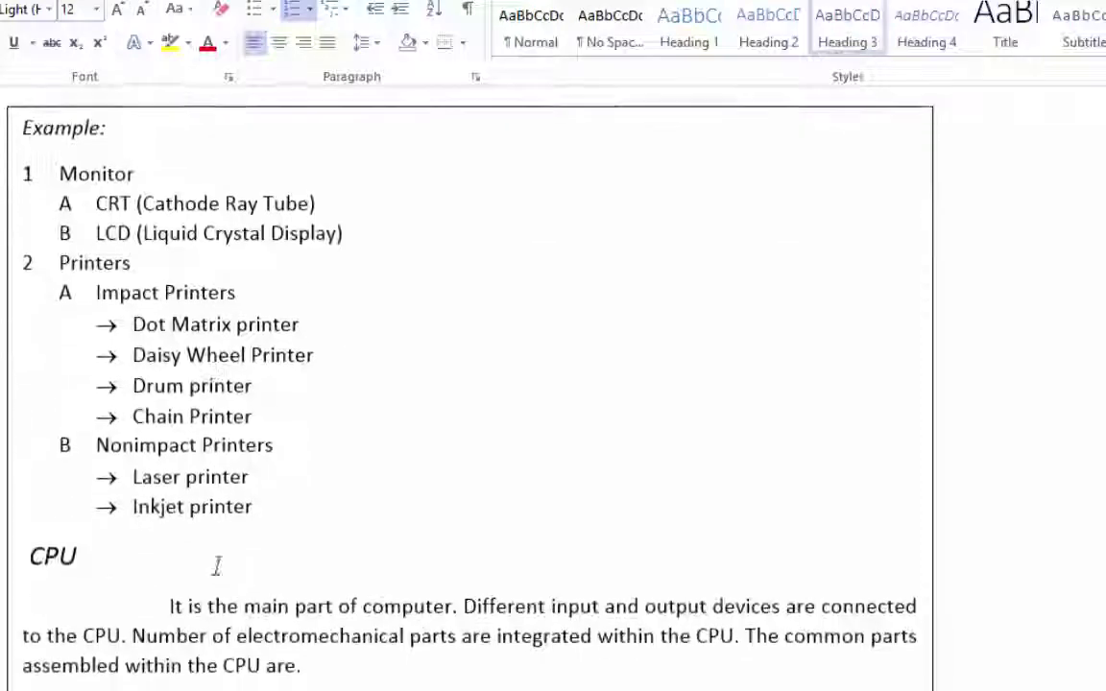
scroll(324, 581, "down", 3)
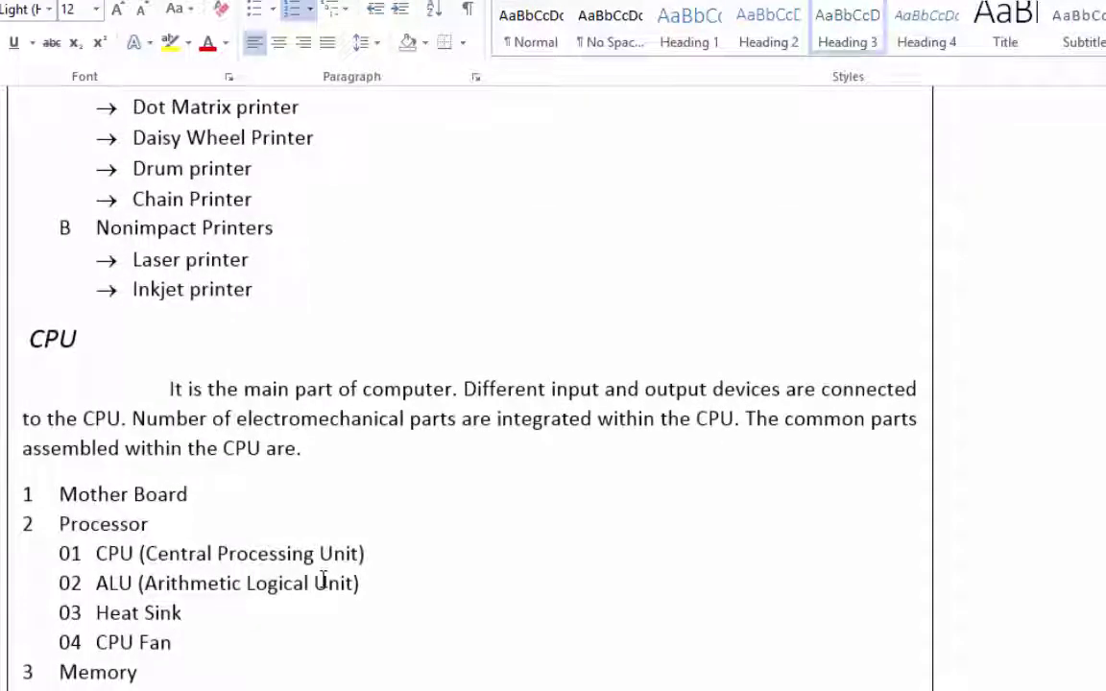
scroll(319, 581, "down", 3)
scroll(315, 616, "up", 5)
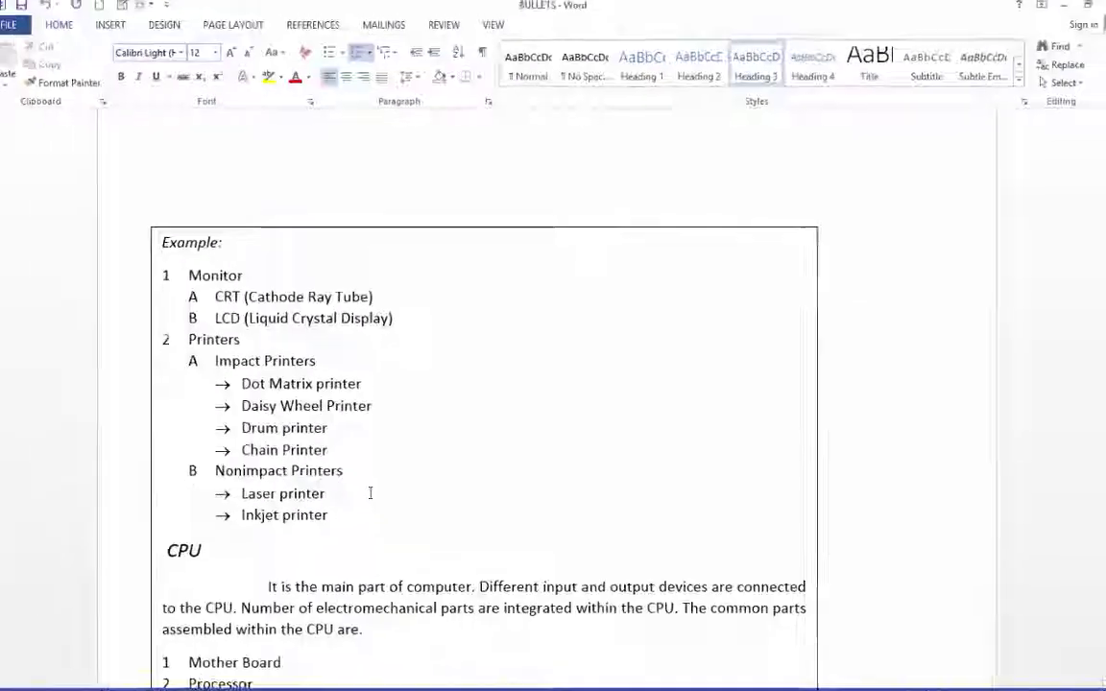
scroll(371, 486, "down", 2)
scroll(372, 486, "up", 2)
scroll(372, 487, "up", 1)
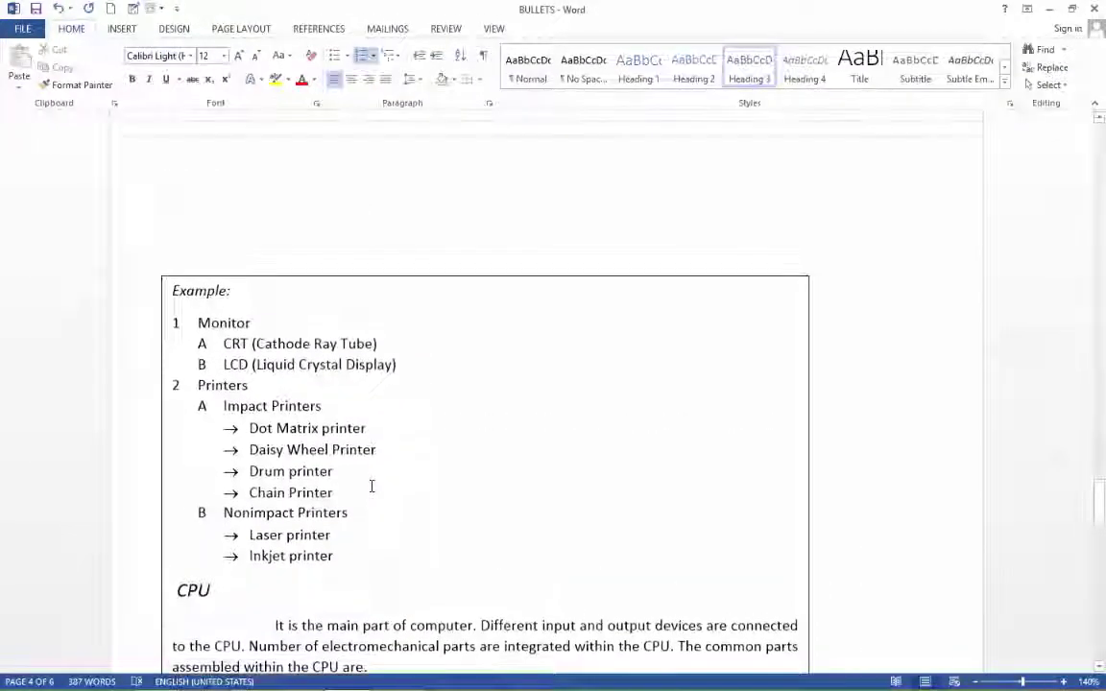
scroll(370, 484, "down", 2)
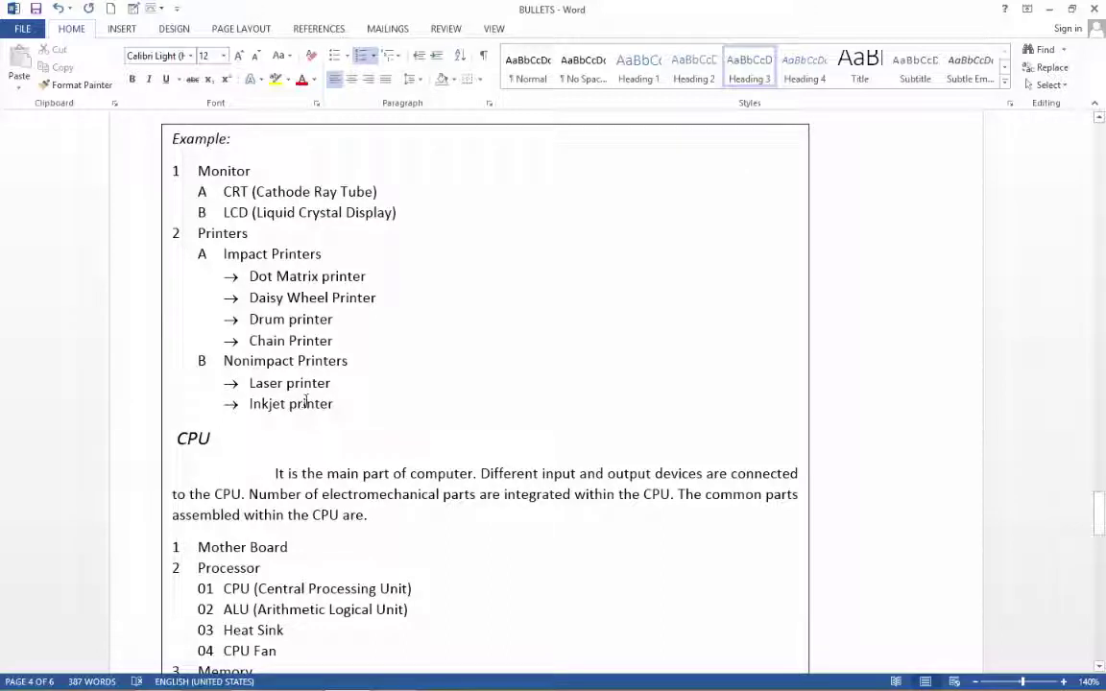
scroll(306, 401, "down", 2)
scroll(308, 396, "down", 2)
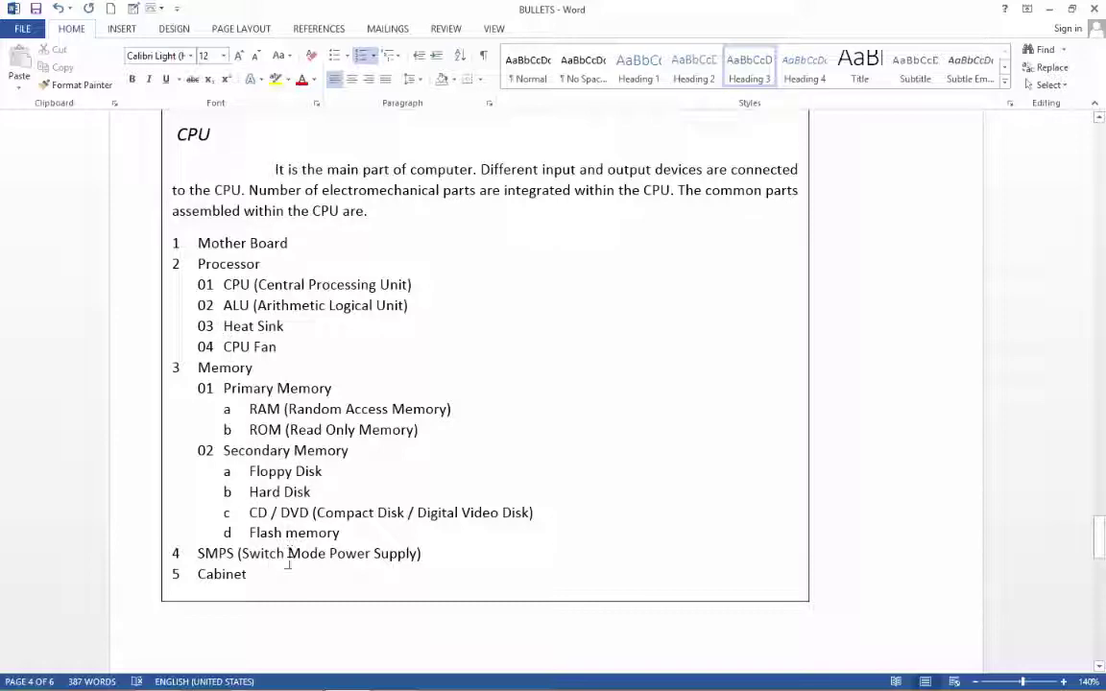
scroll(288, 564, "up", 3)
scroll(288, 565, "up", 3)
scroll(288, 564, "up", 5)
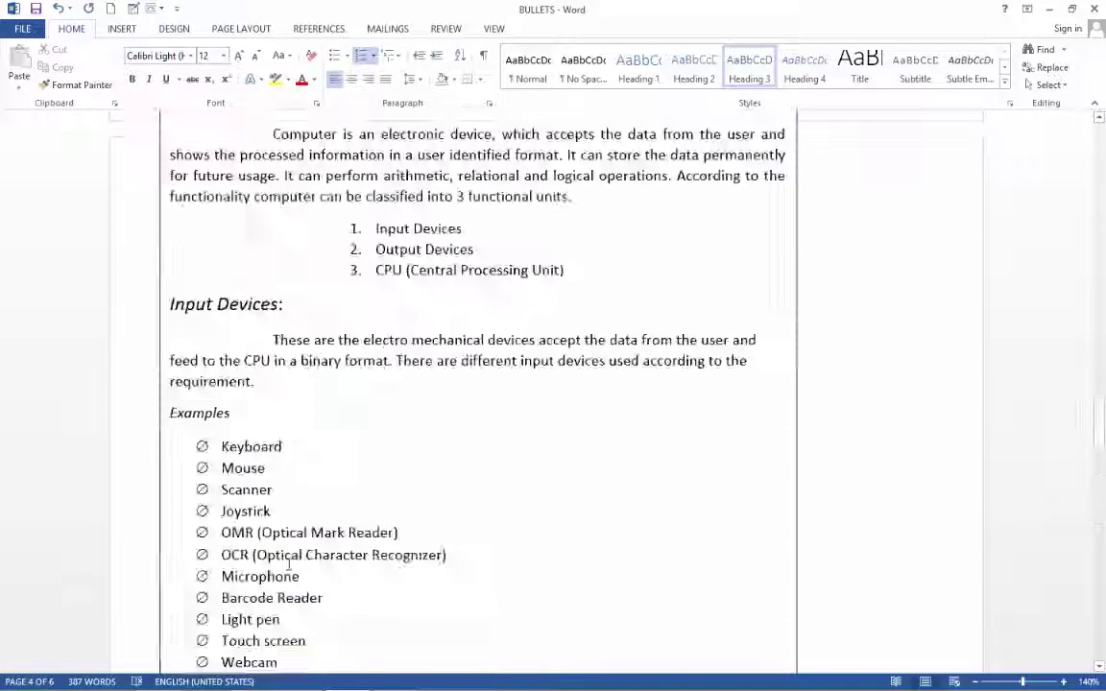
scroll(288, 565, "up", 3)
scroll(288, 565, "down", 1)
scroll(288, 564, "down", 3)
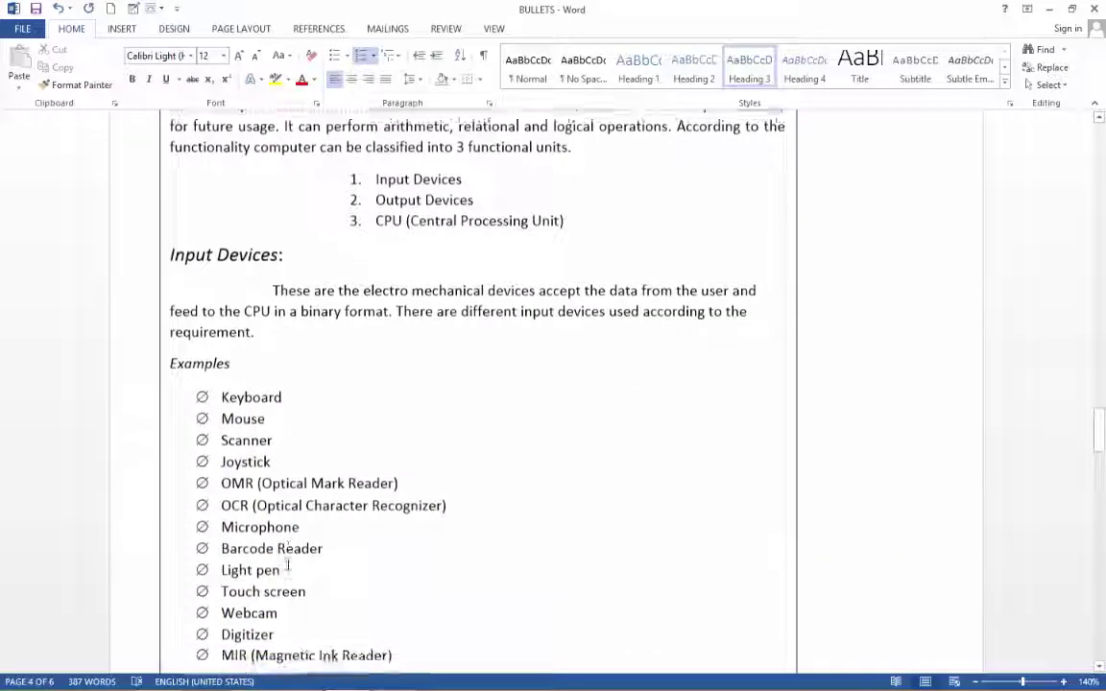
scroll(287, 566, "down", 3)
scroll(286, 567, "up", 3)
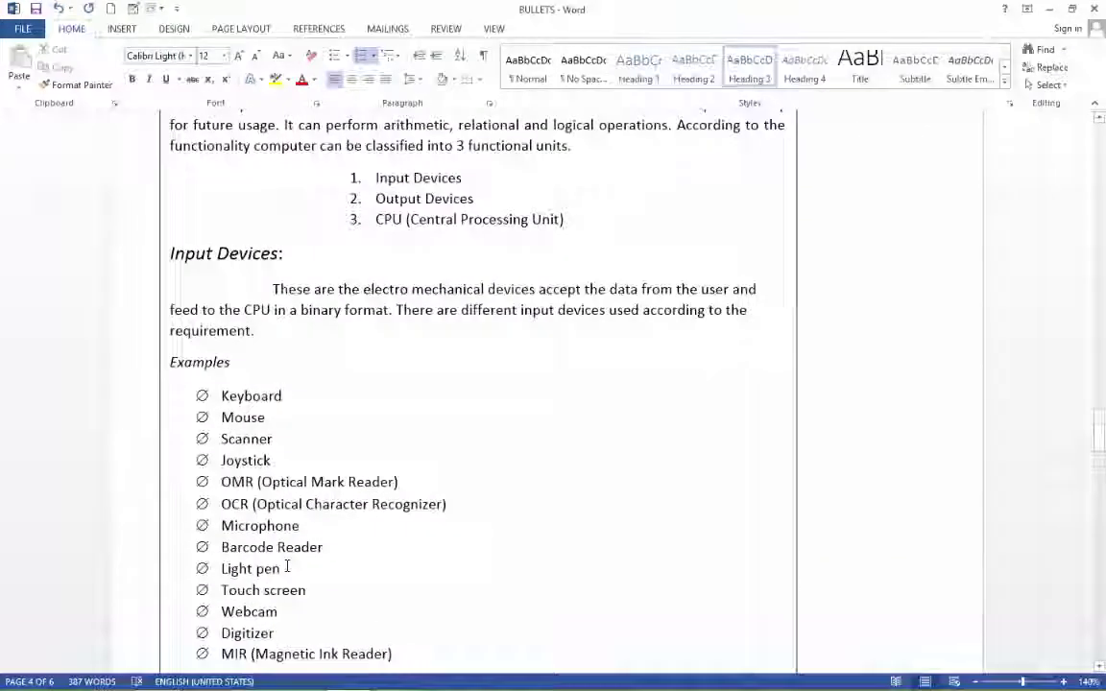
scroll(286, 566, "down", 3)
scroll(286, 566, "down", 3)
scroll(286, 567, "up", 4)
scroll(286, 567, "up", 3)
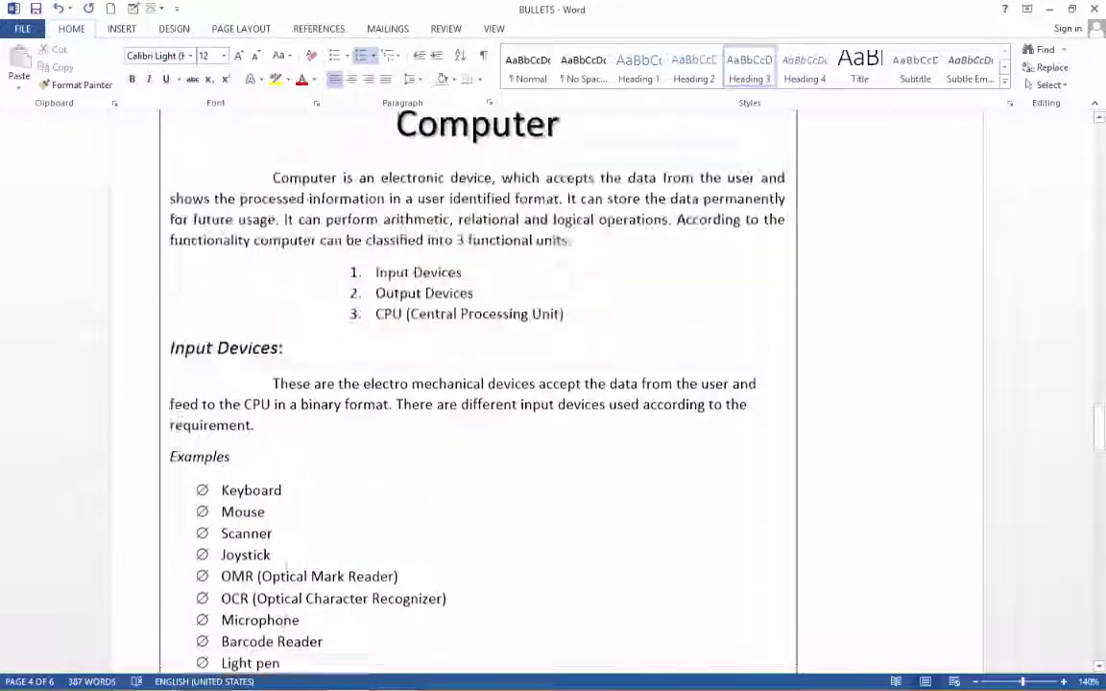
scroll(286, 567, "up", 4)
scroll(286, 566, "down", 8)
scroll(286, 571, "up", 2)
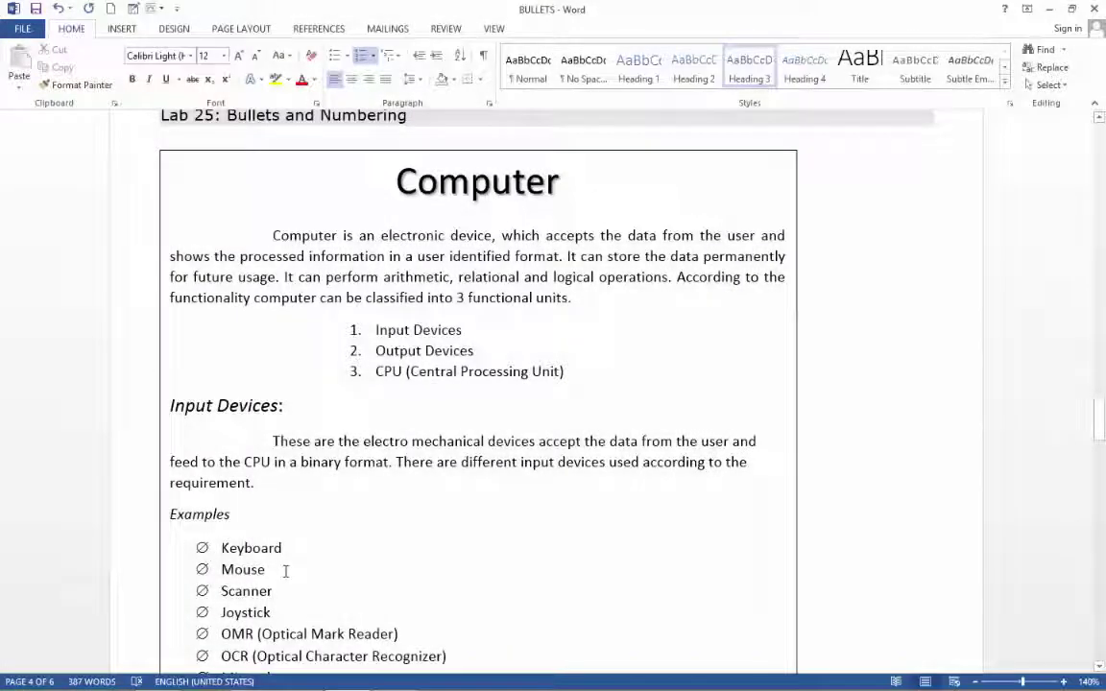
scroll(285, 571, "down", 1)
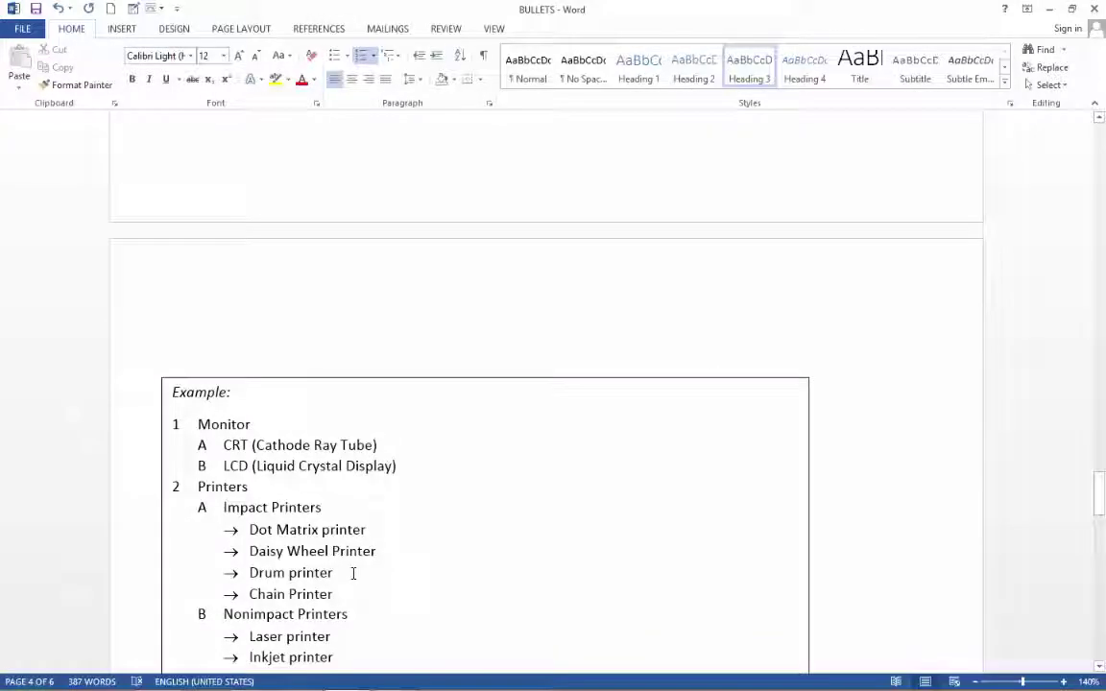
scroll(353, 574, "down", 3)
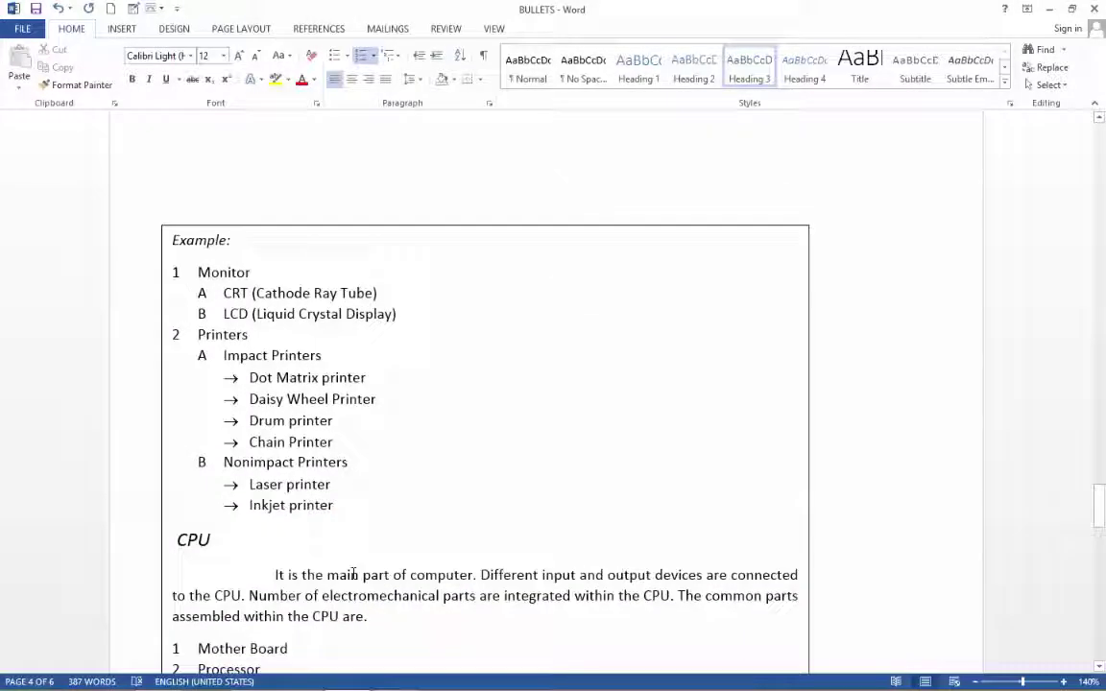
scroll(354, 573, "down", 2)
scroll(353, 573, "down", 1)
scroll(353, 573, "down", 1)
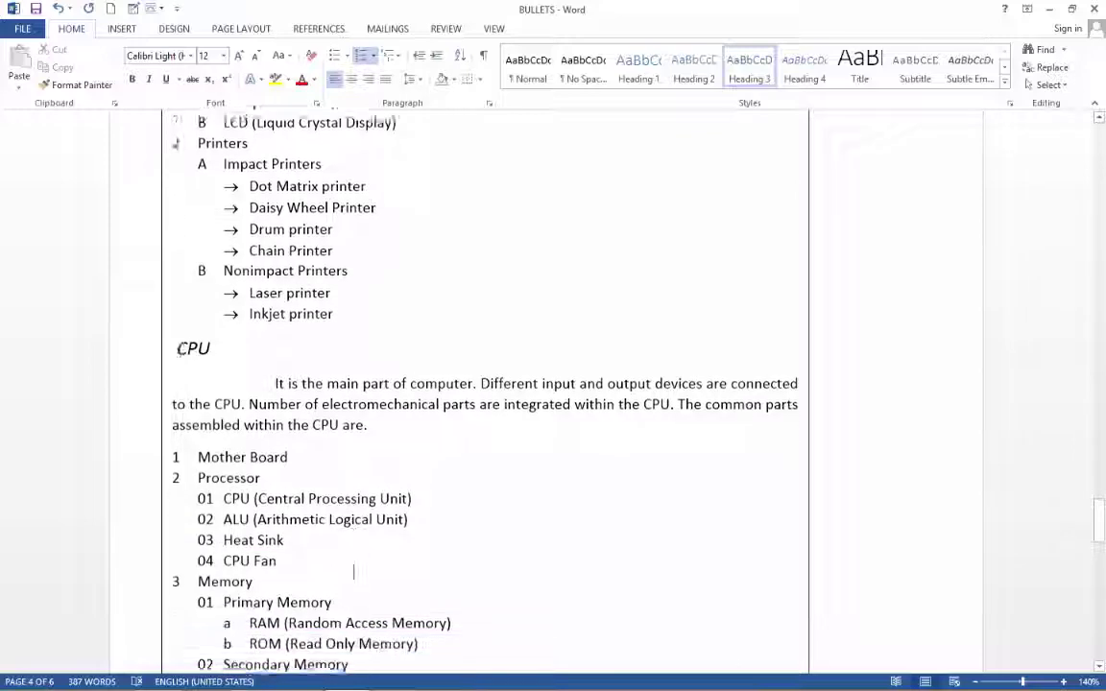
scroll(353, 573, "down", 2)
scroll(354, 573, "down", 1)
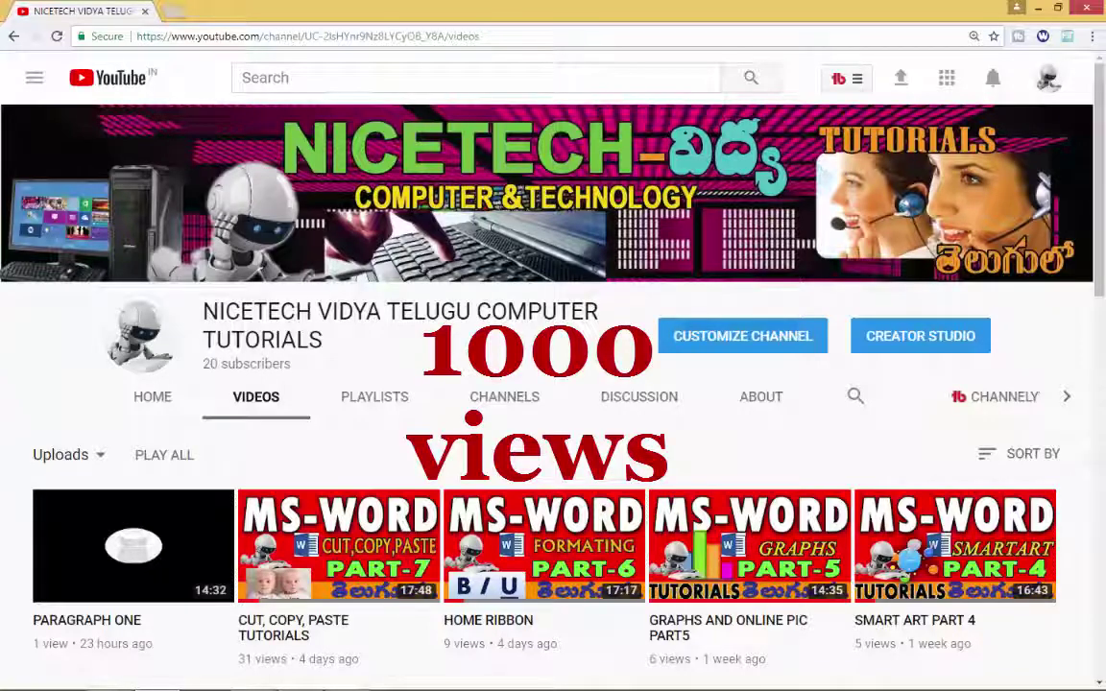
Step: Scroll through the channel's uploads, from the MS-WORD parts down to the MS-DOS lessons
scroll(553, 384, "down", 3)
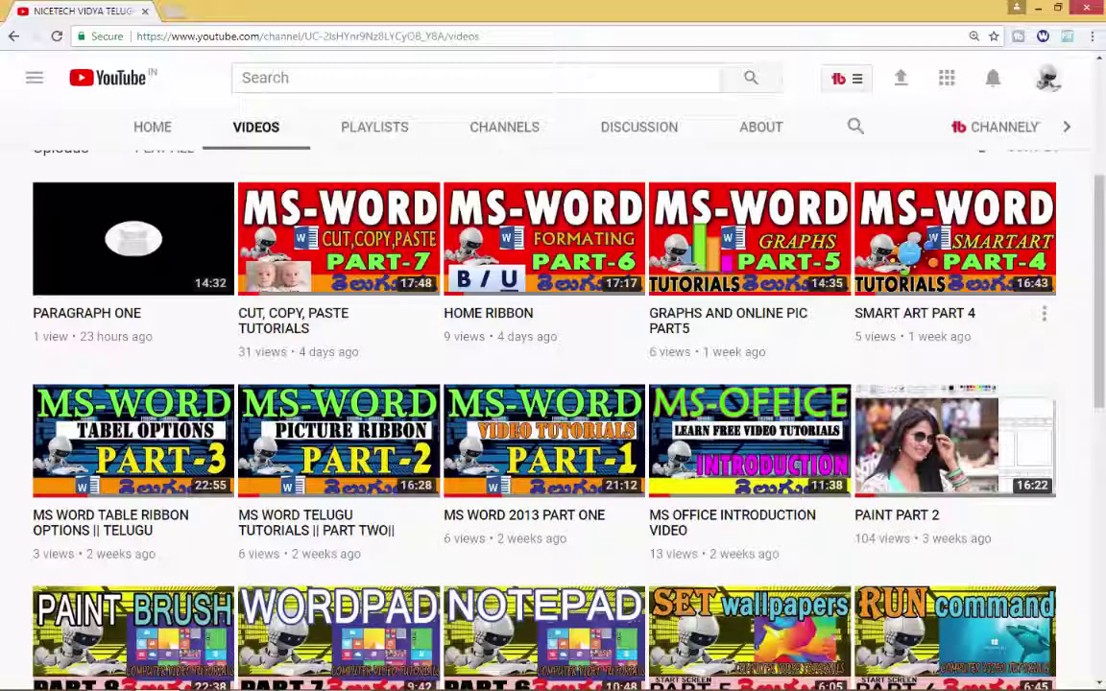
scroll(553, 384, "down", 4)
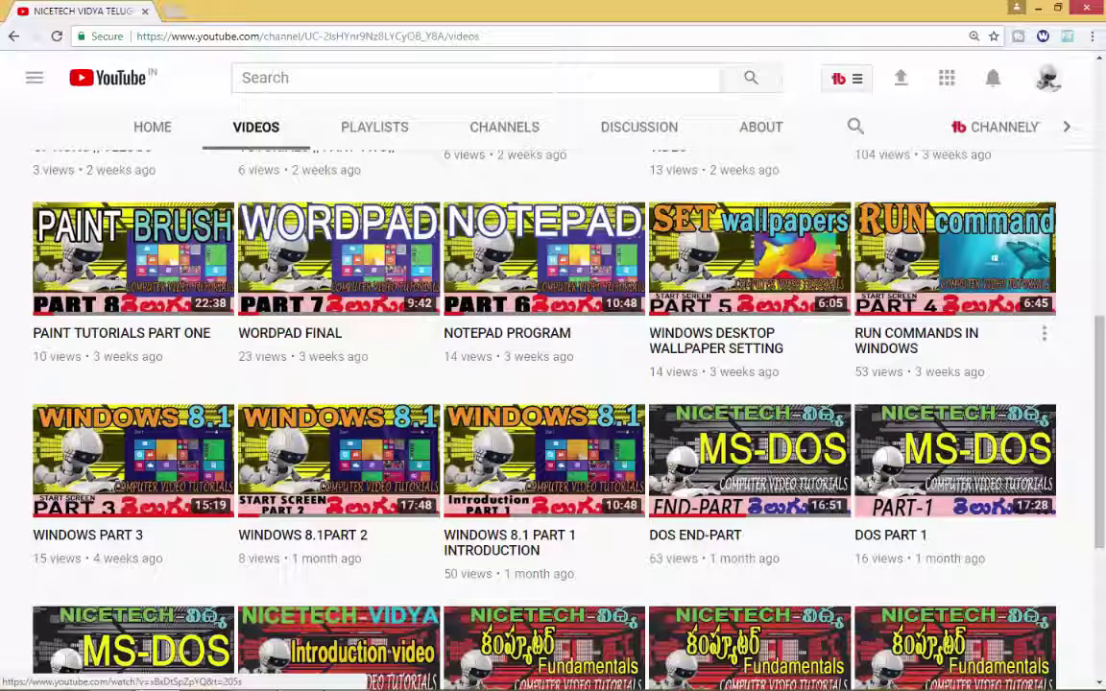